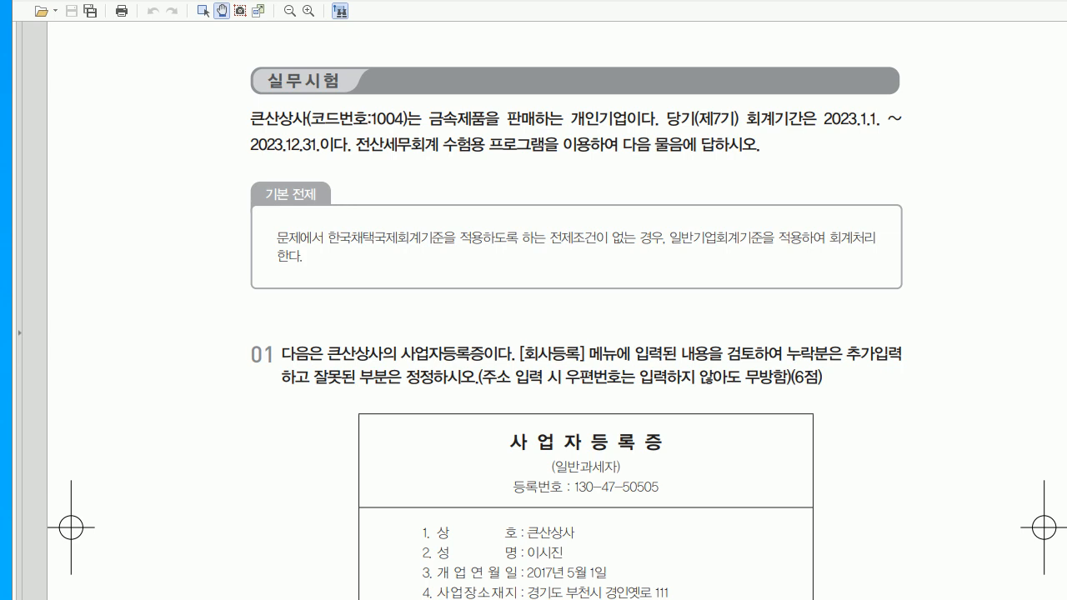
- Tick off each detail on question 01's business registration certificate with the pen, then clear the marks
scroll(557, 311, down, 6)
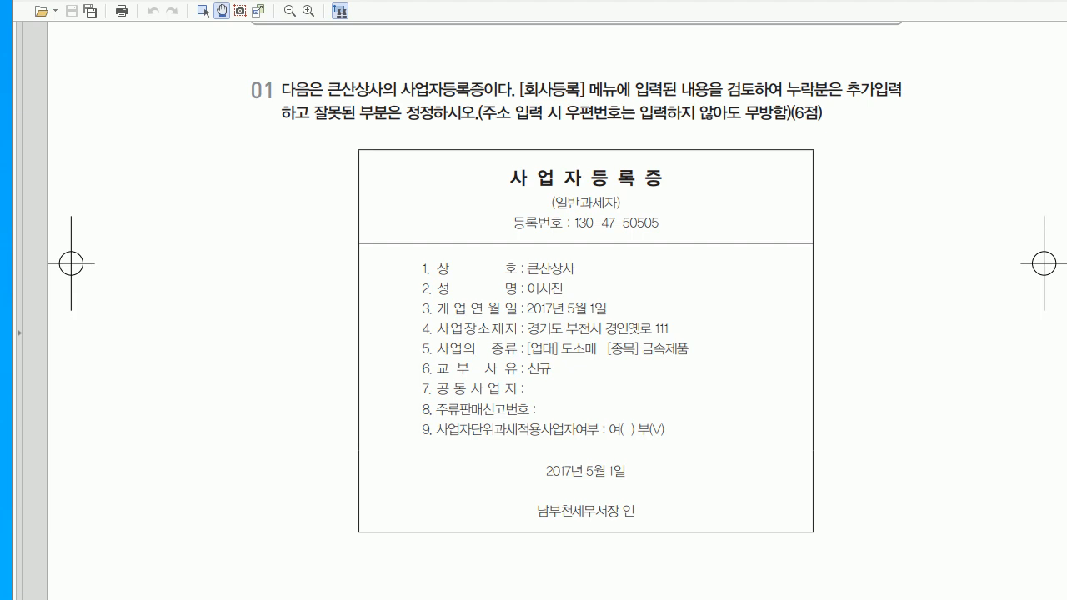
drag(625, 192, 676, 211)
mouse_move(583, 254)
mouse_down()
mouse_move(579, 281)
mouse_move(612, 290)
mouse_up()
drag(676, 308, 689, 305)
drag(584, 357, 602, 345)
drag(684, 344, 697, 342)
drag(532, 500, 549, 494)
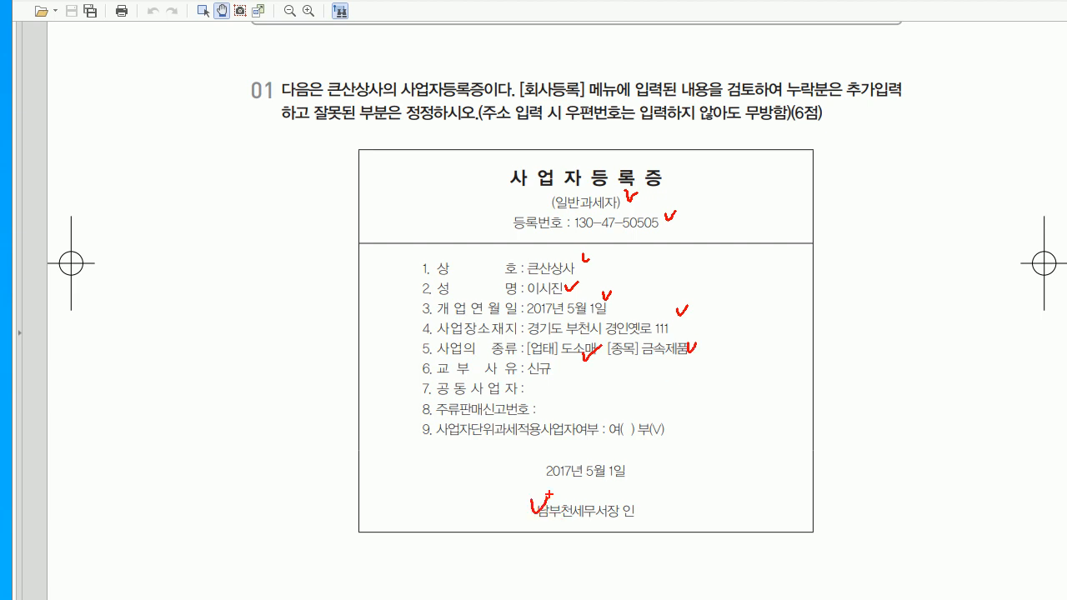
key(Escape)
key(alt+Tab)
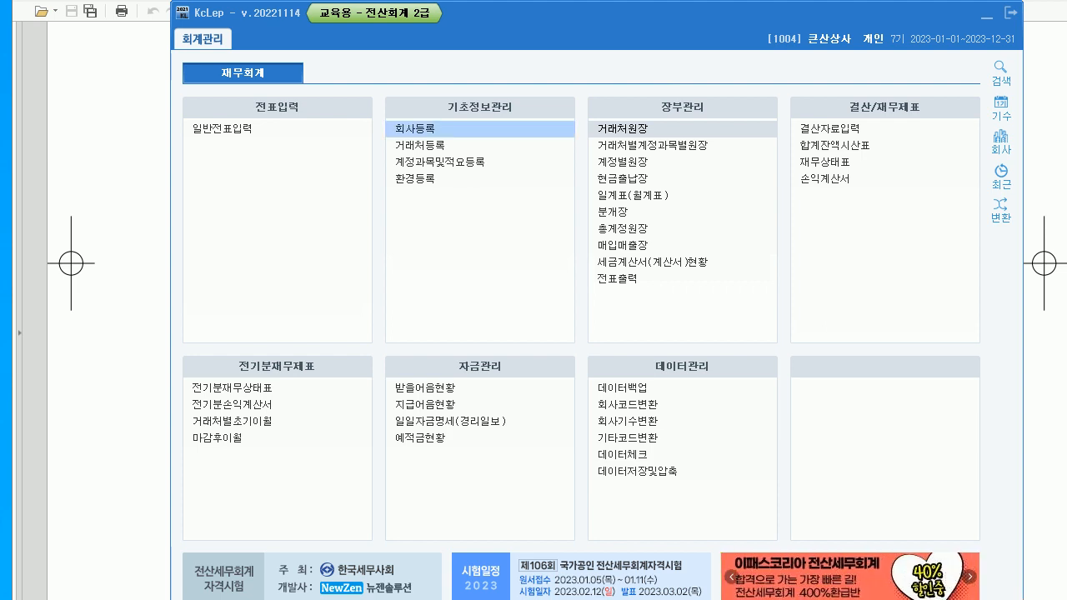
click(415, 129)
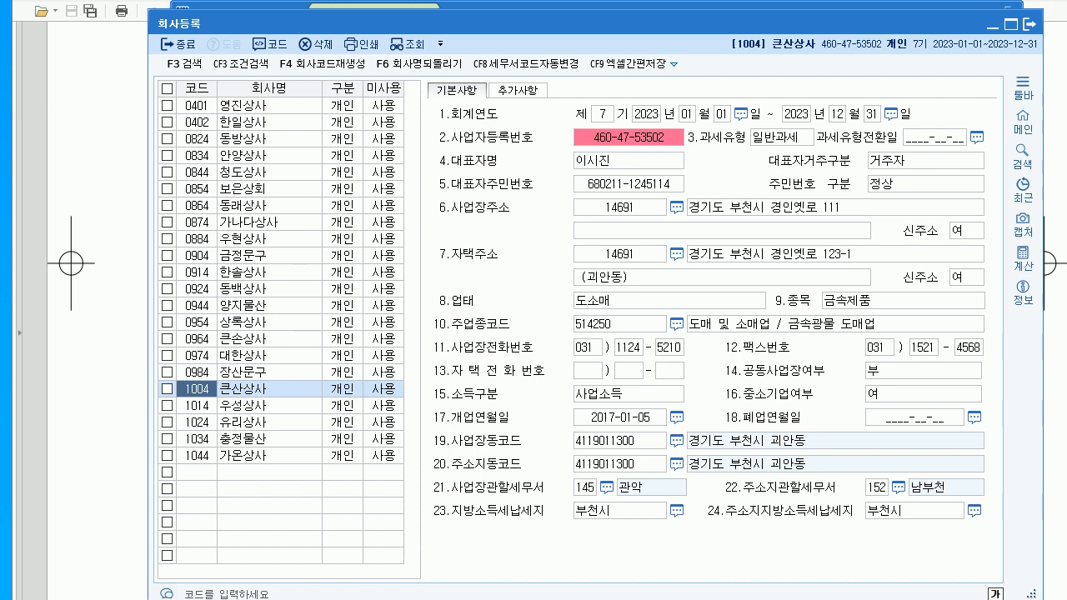
click(631, 137)
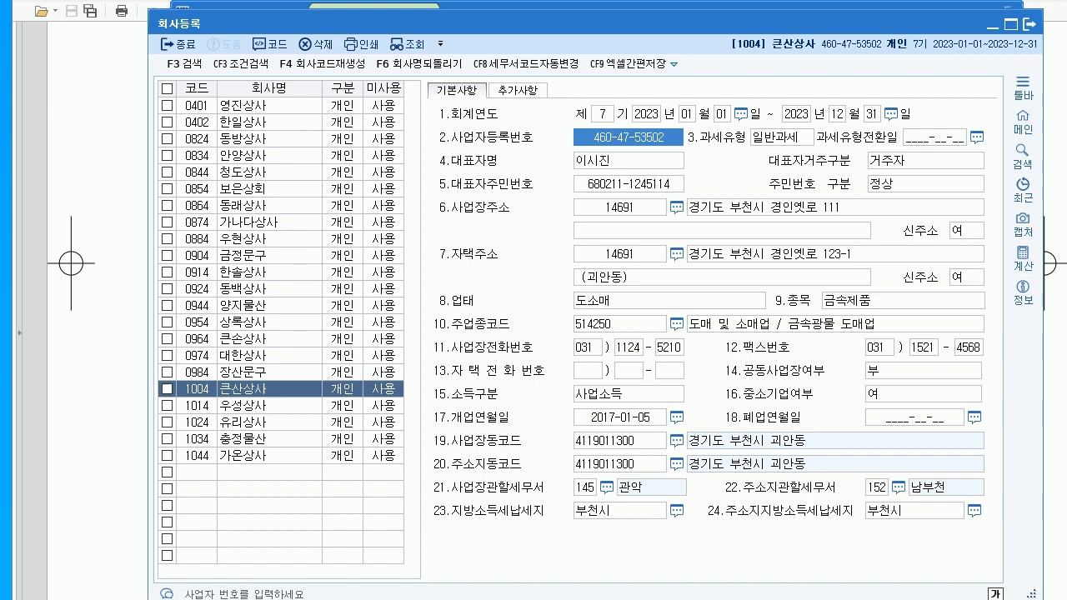
text(130-)
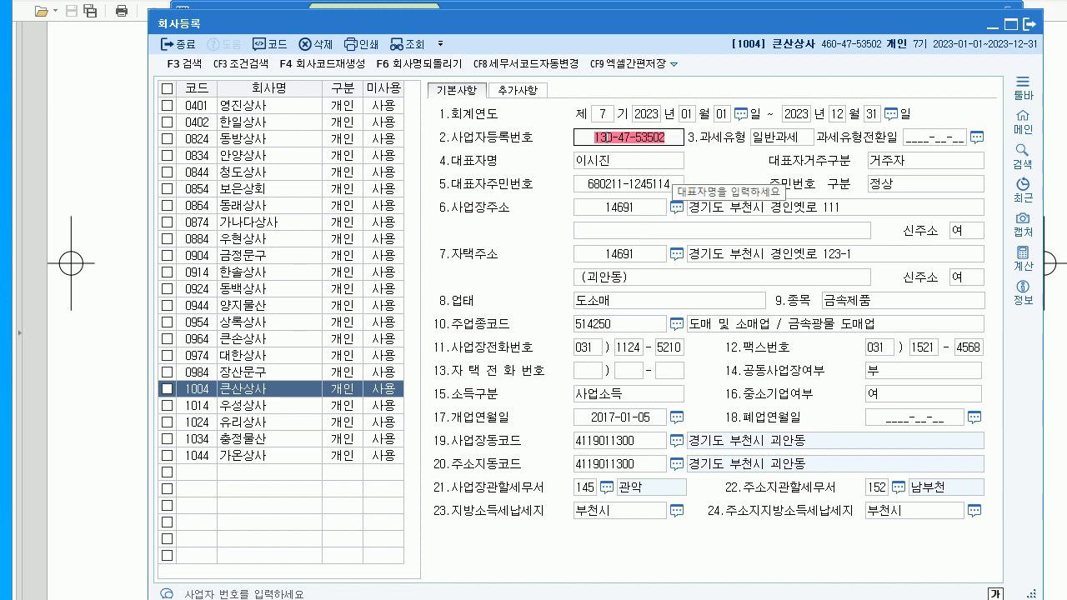
text(47-)
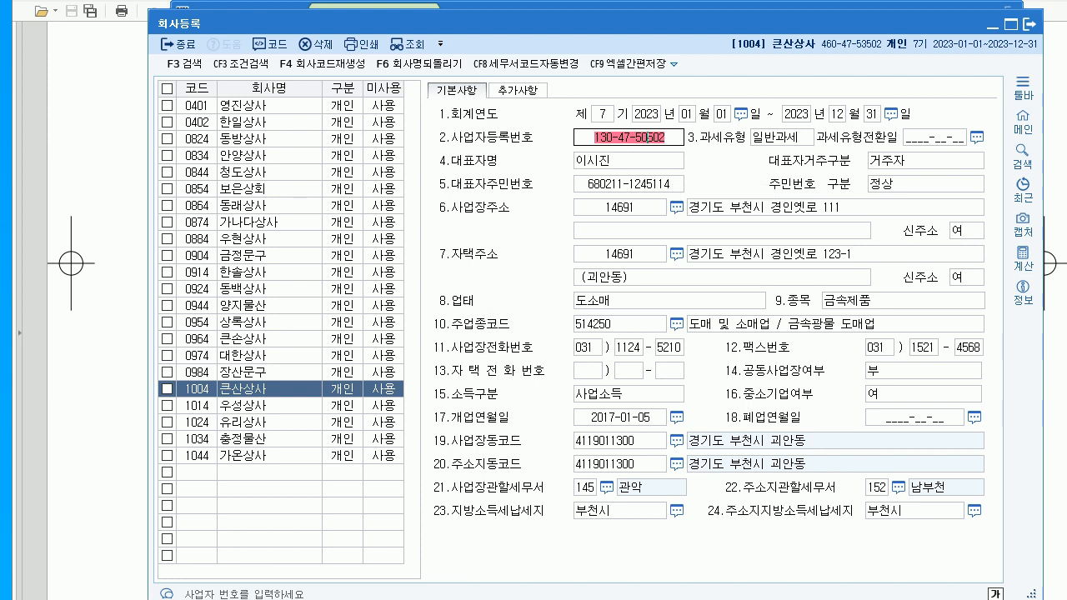
text(5)
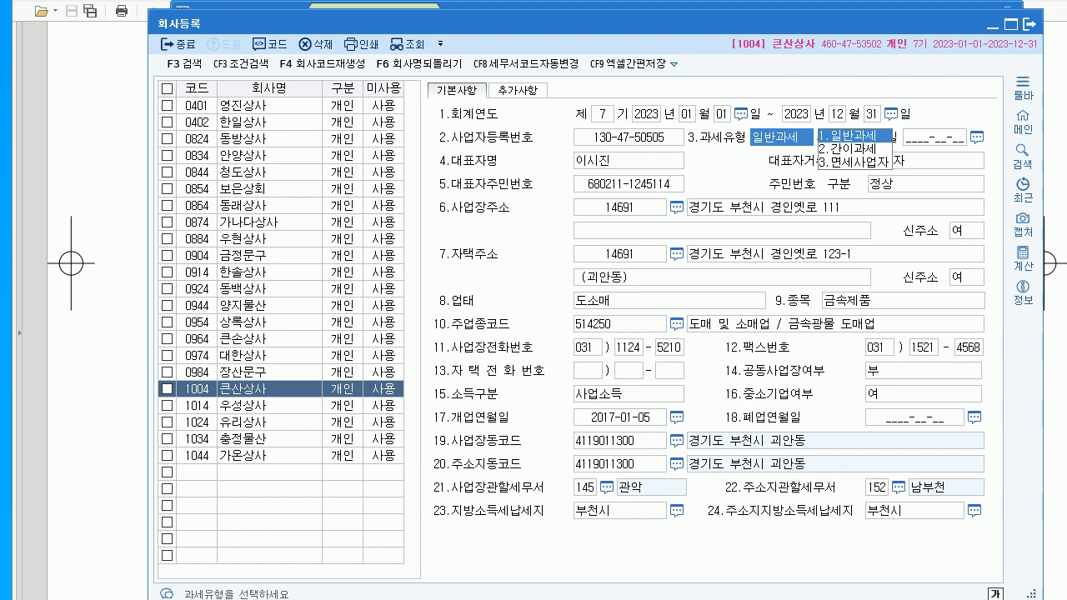
click(269, 390)
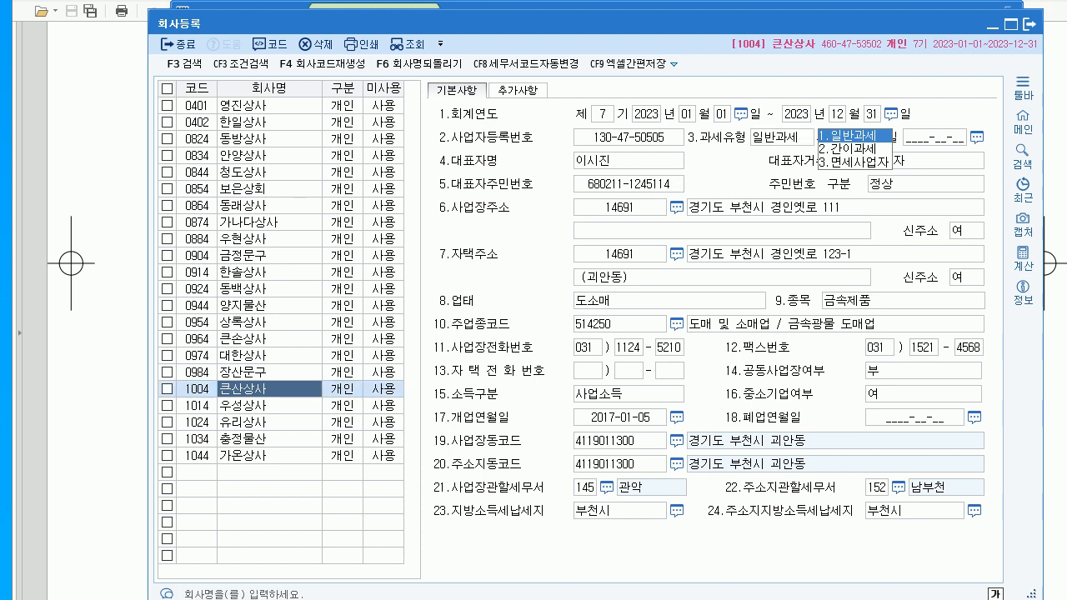
key(Return)
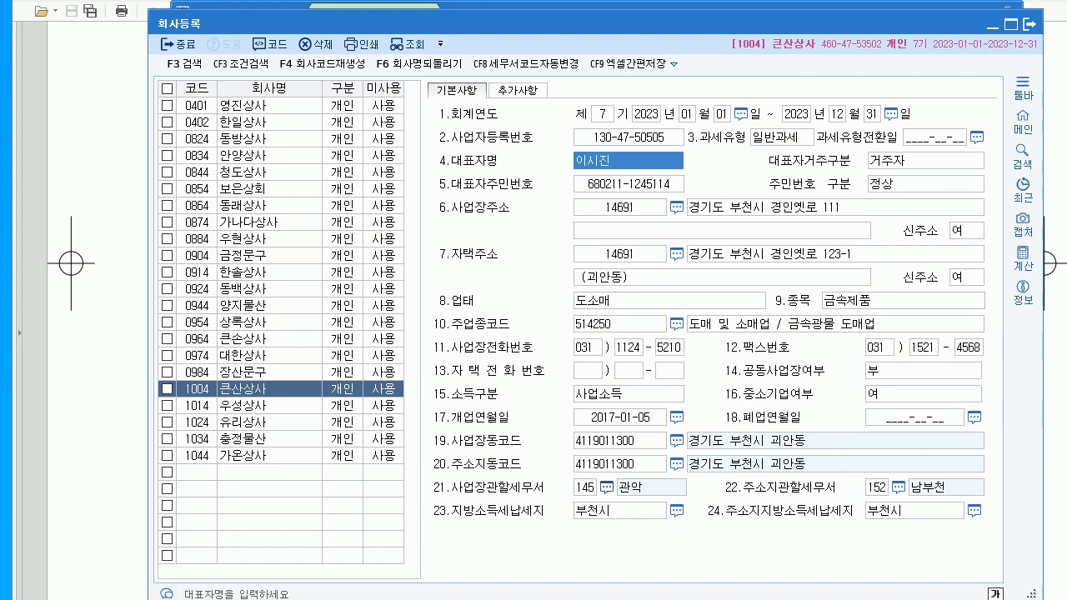
click(615, 418)
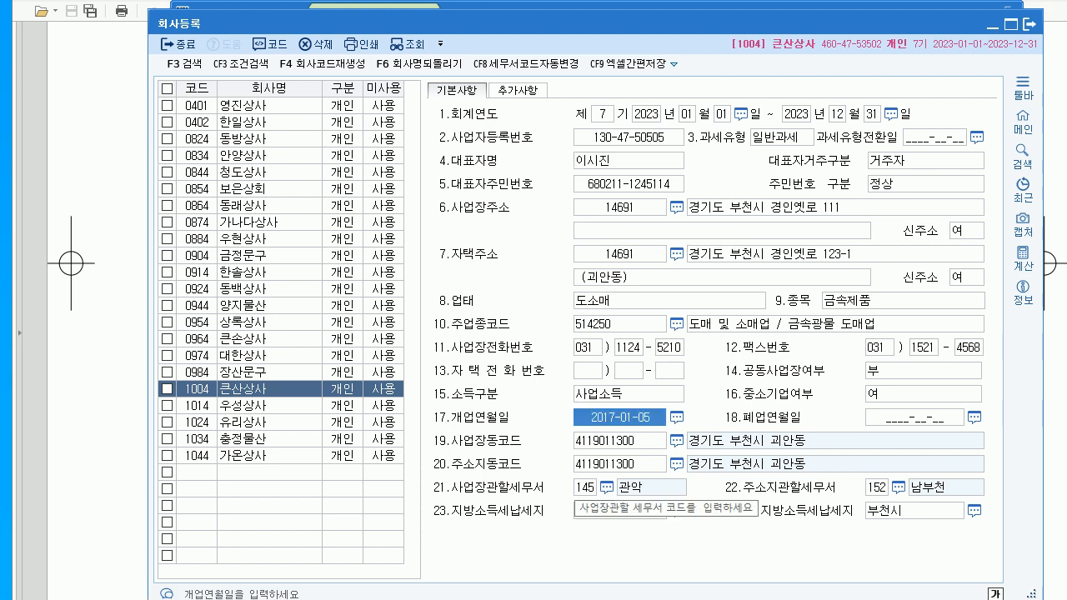
click(581, 417)
text(2017-05-01)
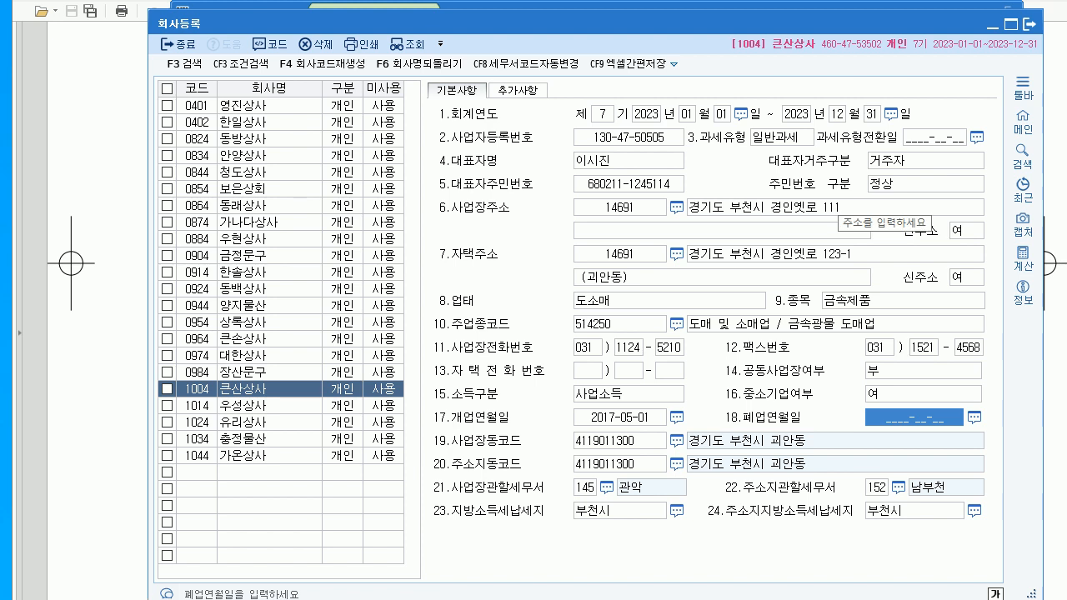
- Set the business-place tax office to 152 남부천 via the lookup and close company registration
click(833, 206)
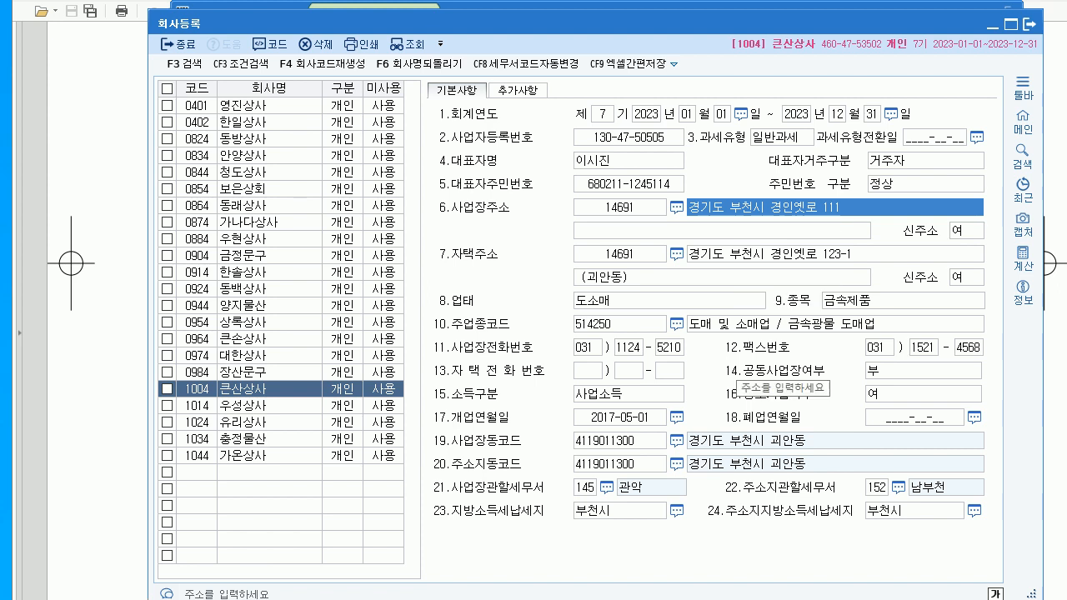
click(630, 301)
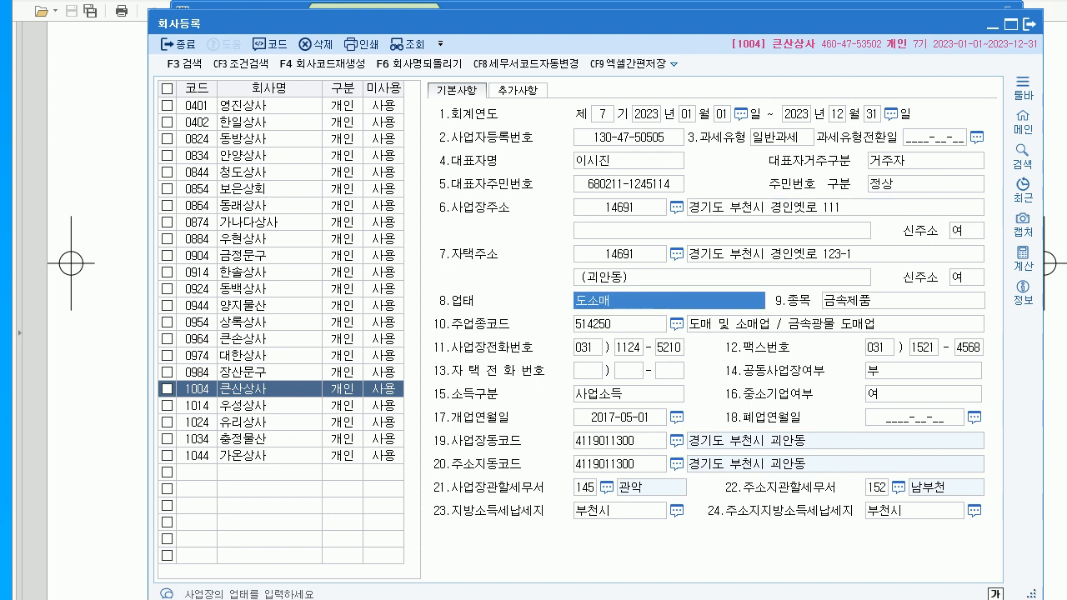
key(Return)
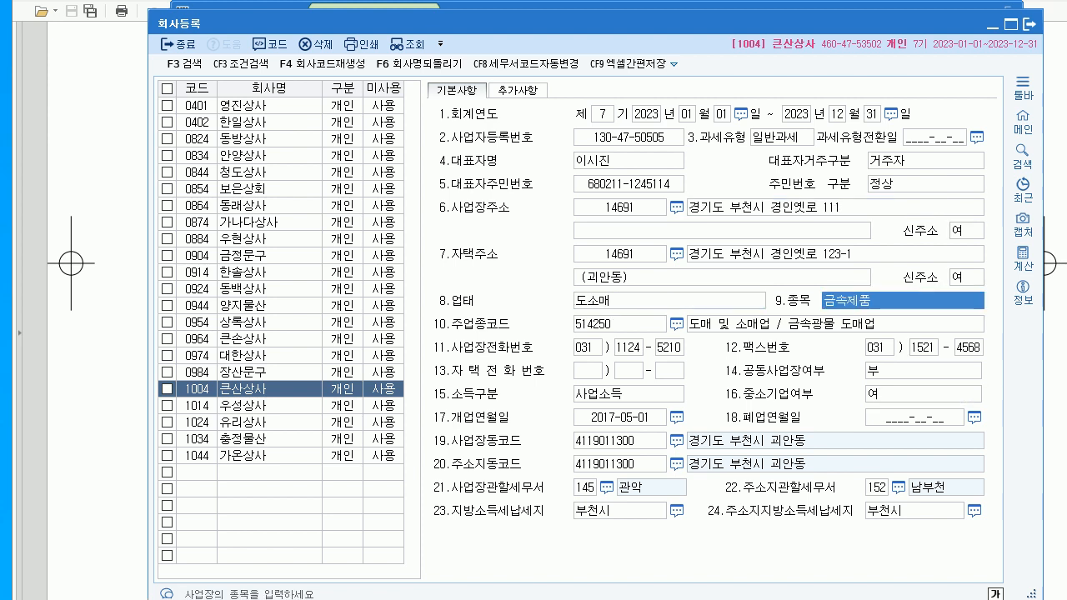
click(607, 488)
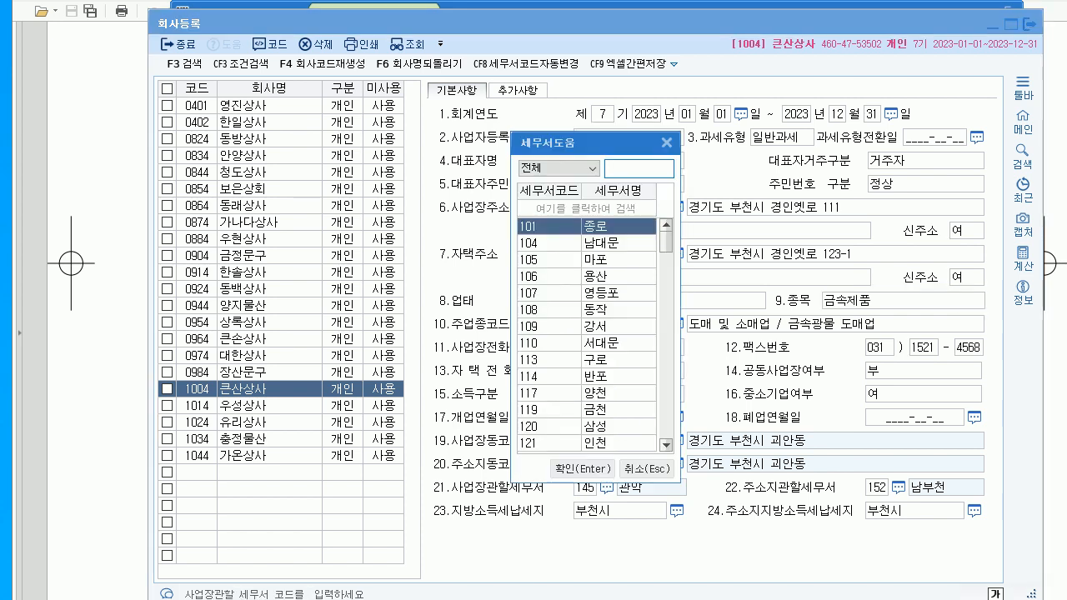
text(남부)
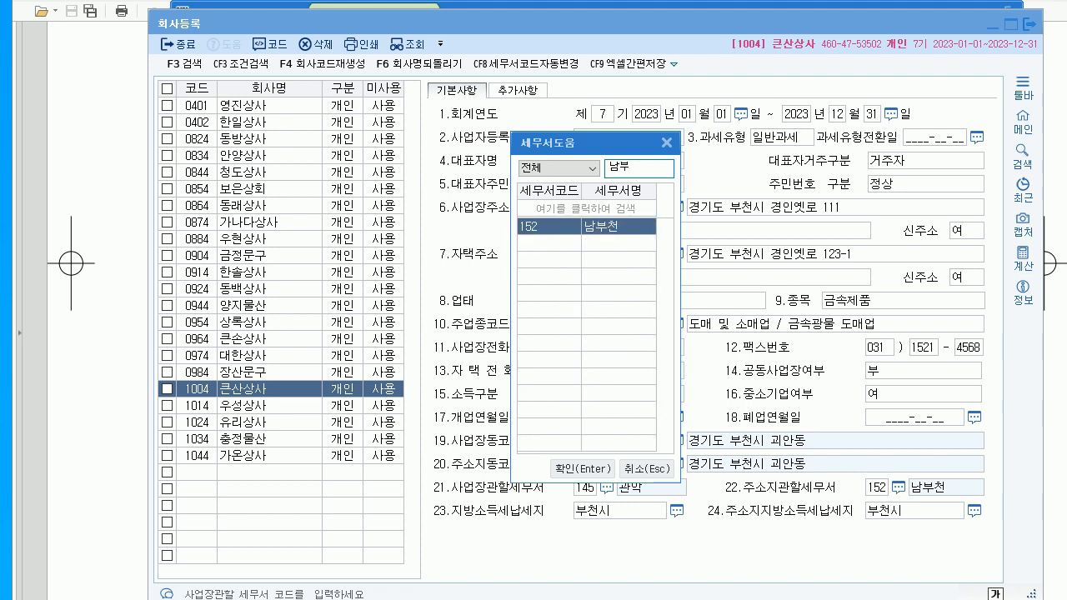
key(Return)
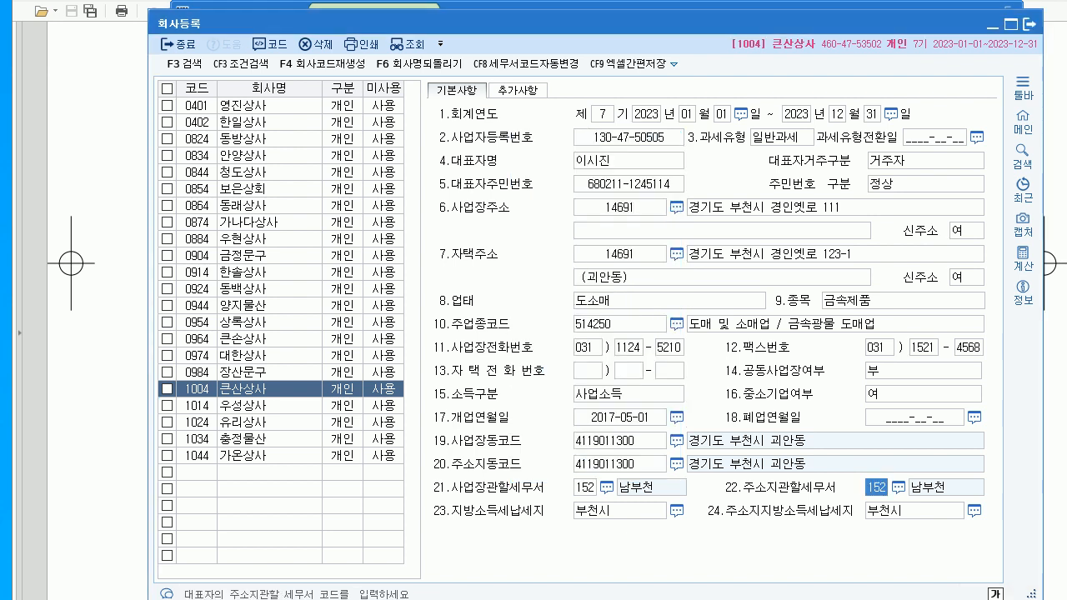
click(1030, 24)
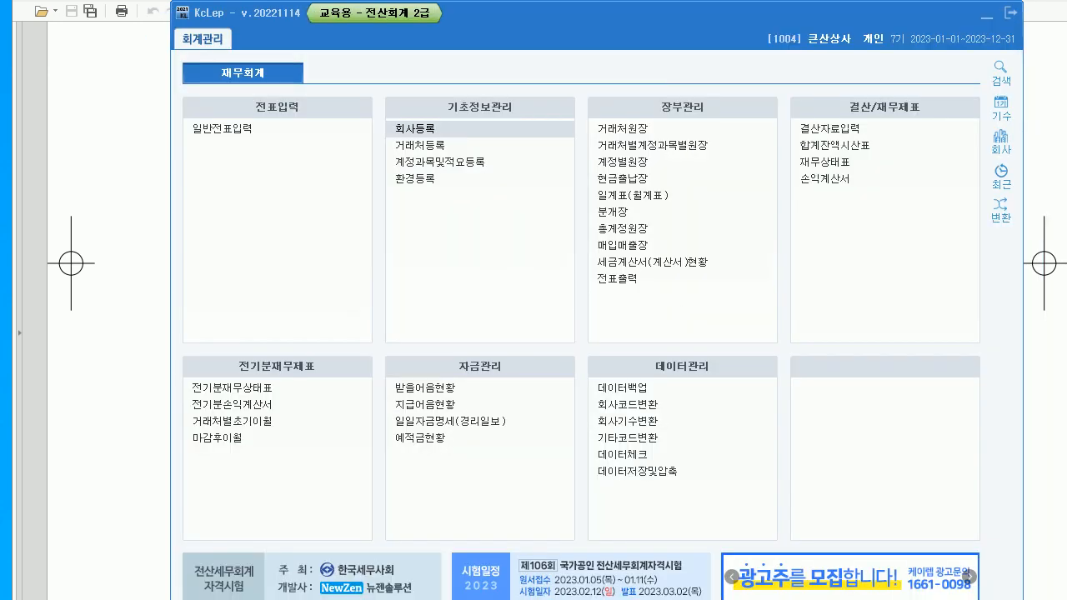
- Scroll the PDF to question 02's 2022 손익계산서 table, then return to KcLep
key(alt+Tab)
scroll(557, 310, down, 10)
scroll(557, 310, down, 5)
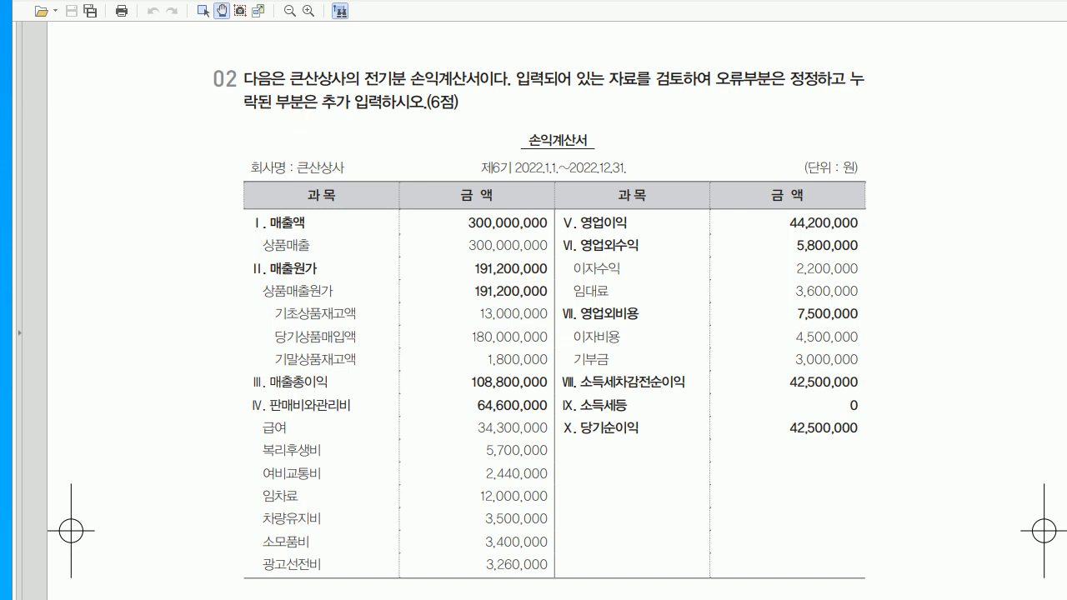
key(alt+Tab)
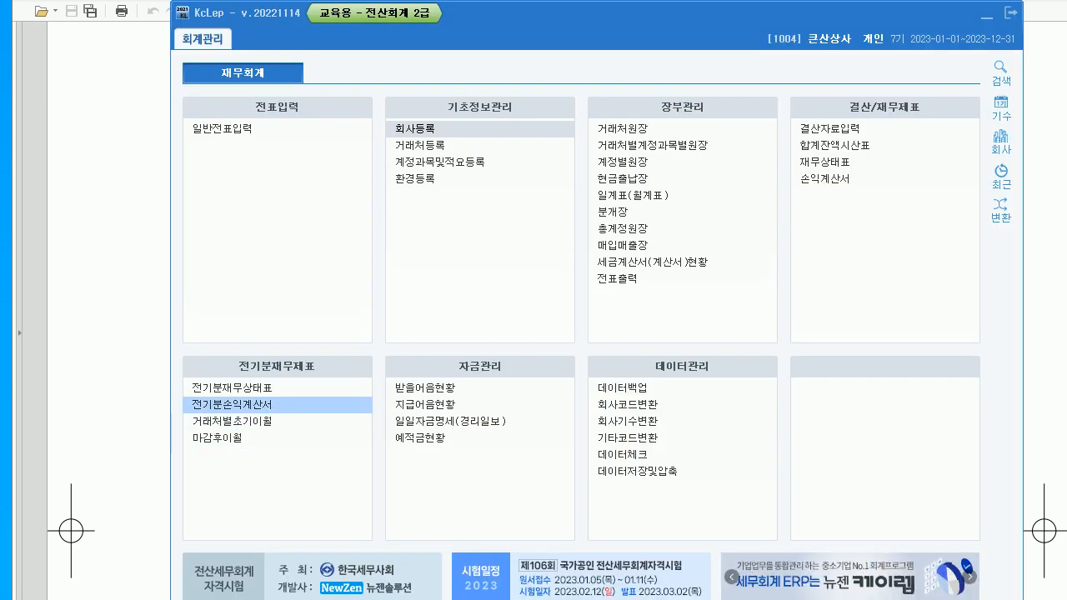
- In the prior-period income statement, set 급여 to 34,300,000 and 차량유지비 to 3,500,000
click(250, 405)
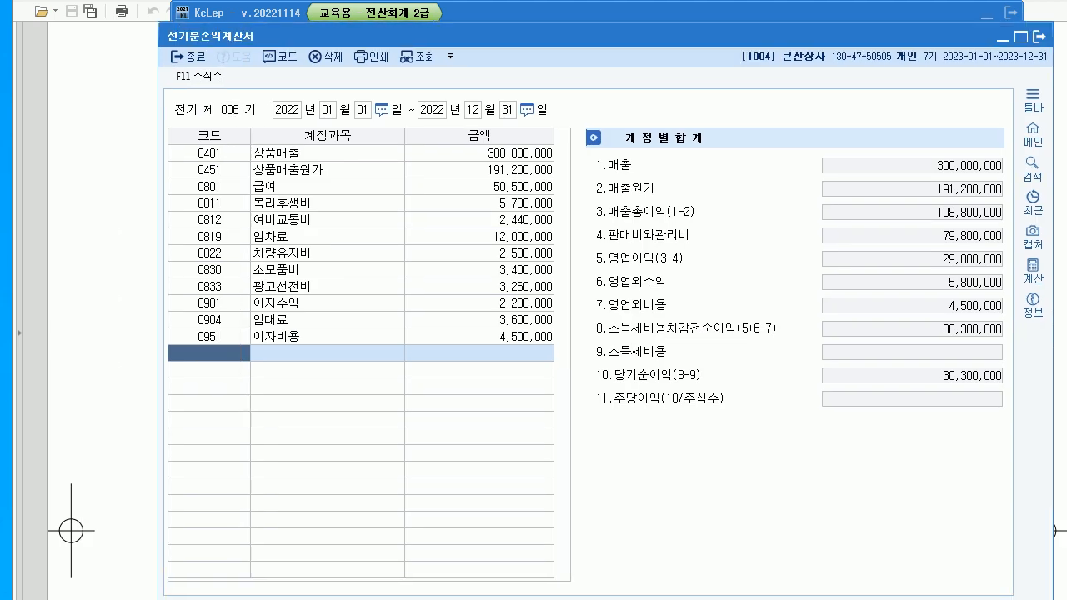
click(479, 153)
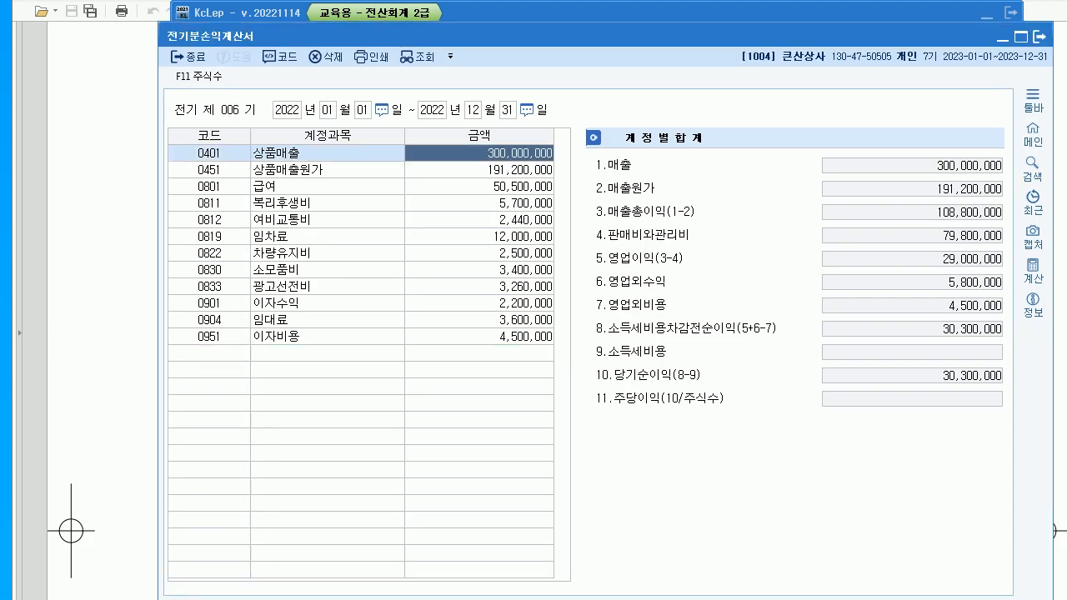
click(479, 170)
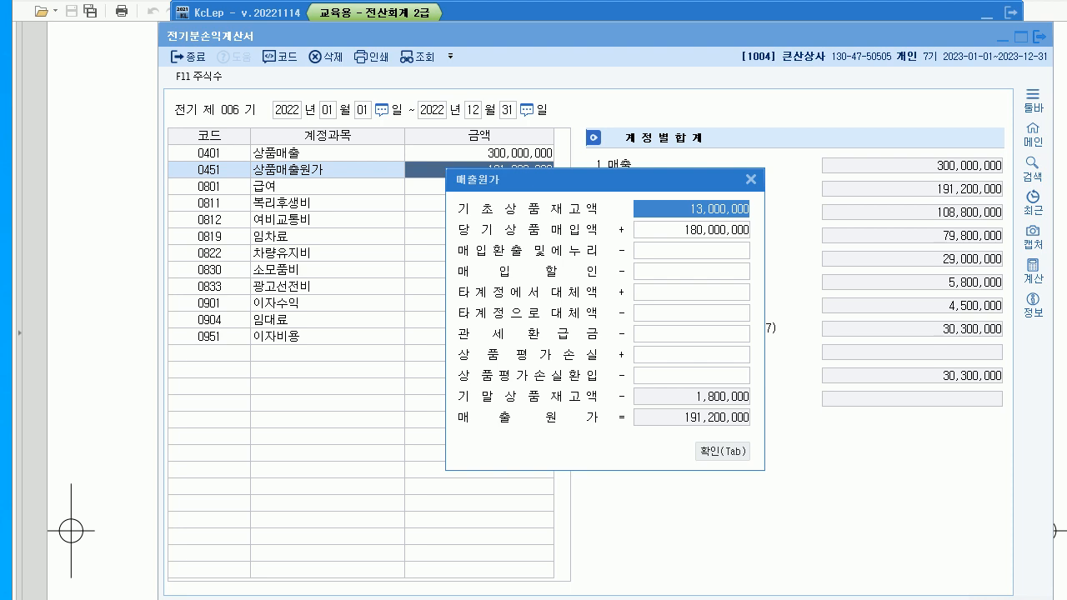
key(Tab)
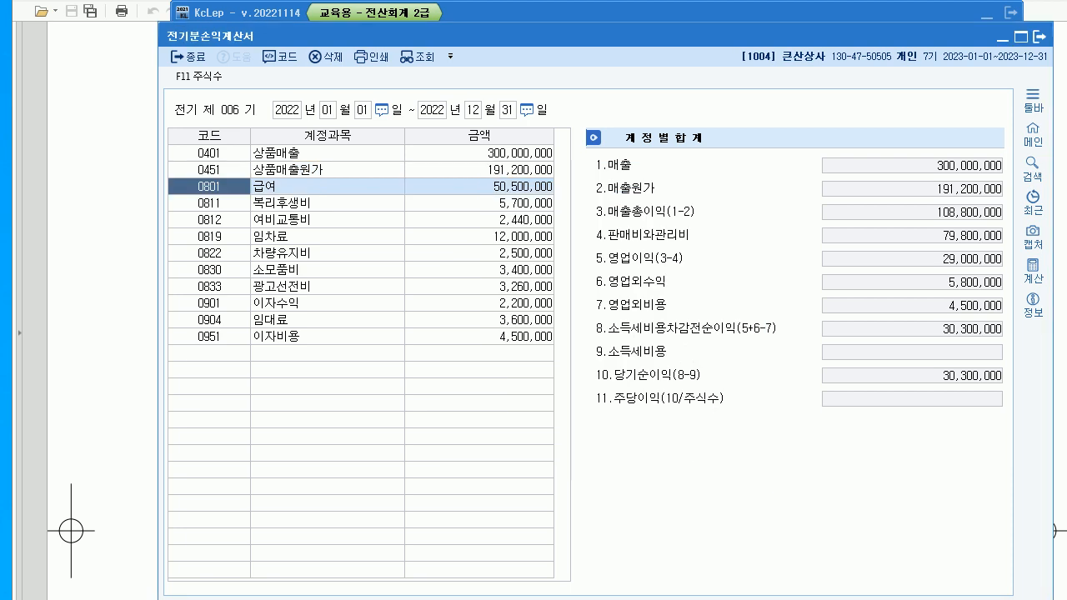
key(Return)
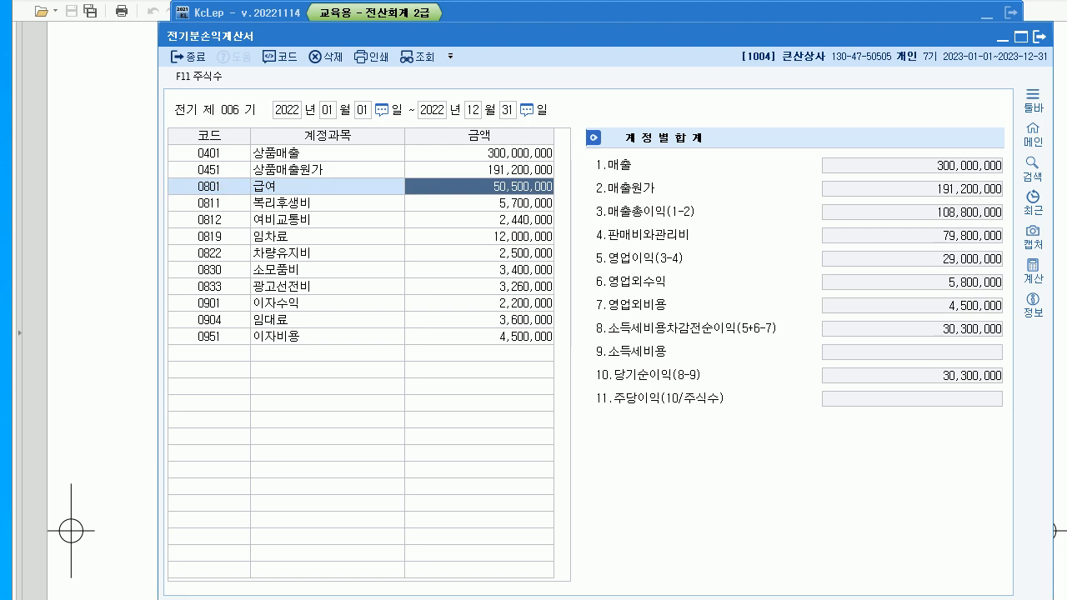
text(34300000)
key(Return)
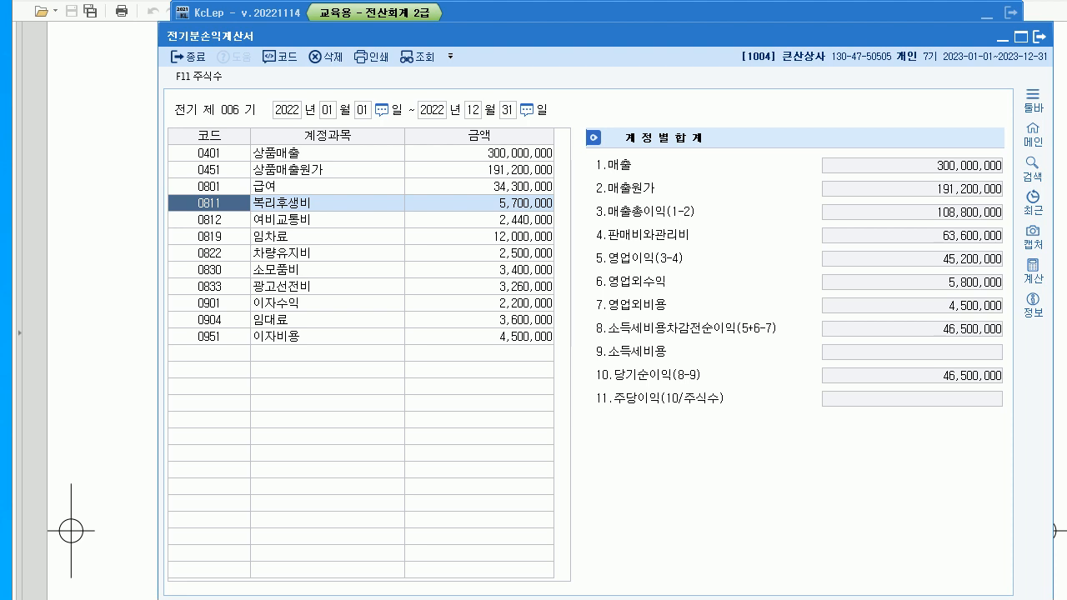
click(480, 253)
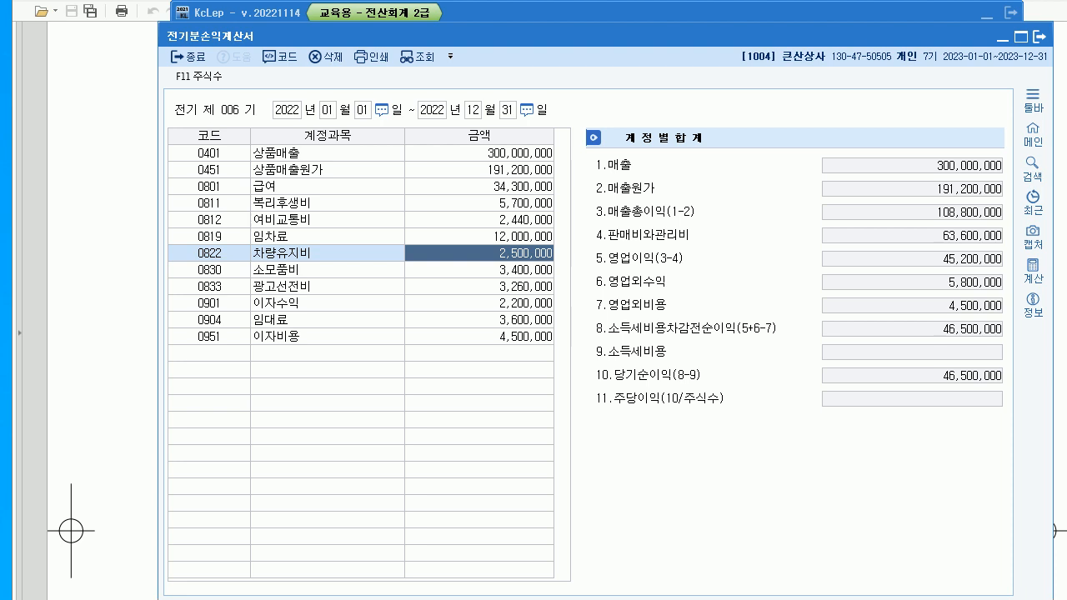
text(3500000)
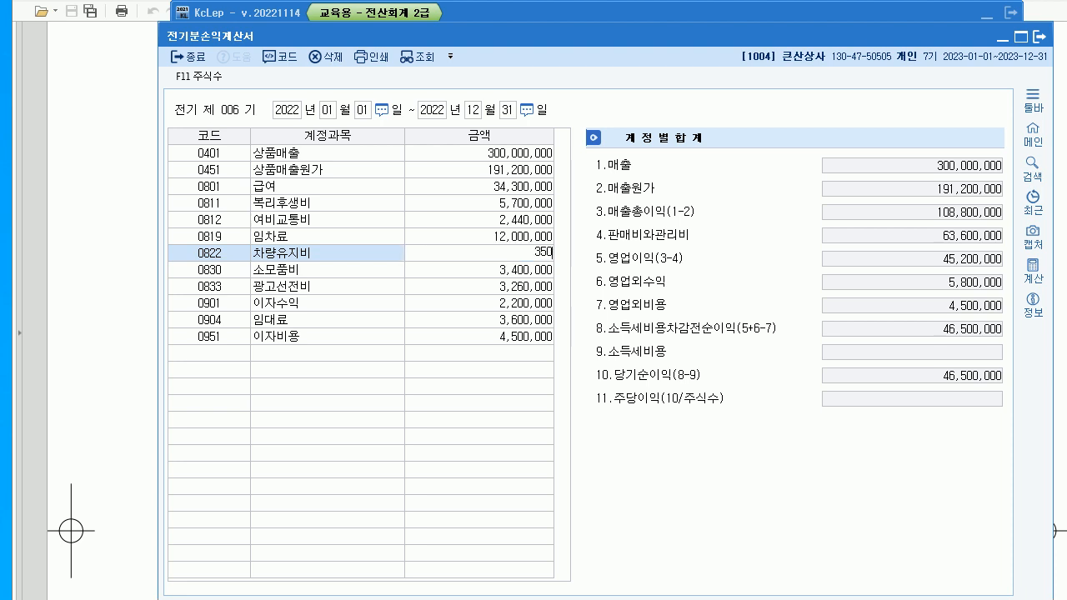
key(Return)
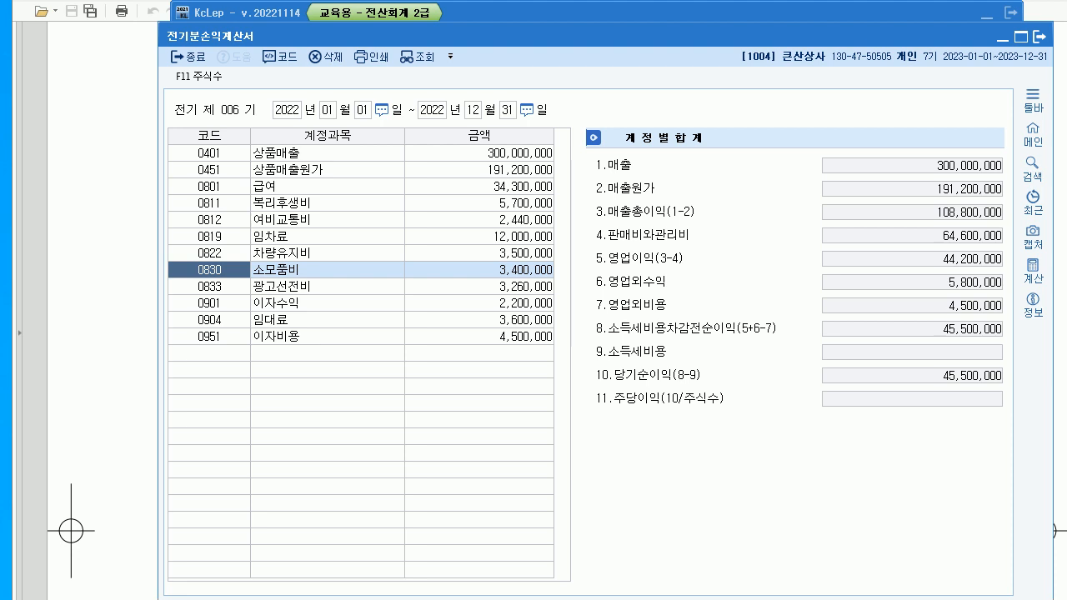
- Add 0953 기부금 at 3,000,000 in a new row, then close the statement
click(209, 353)
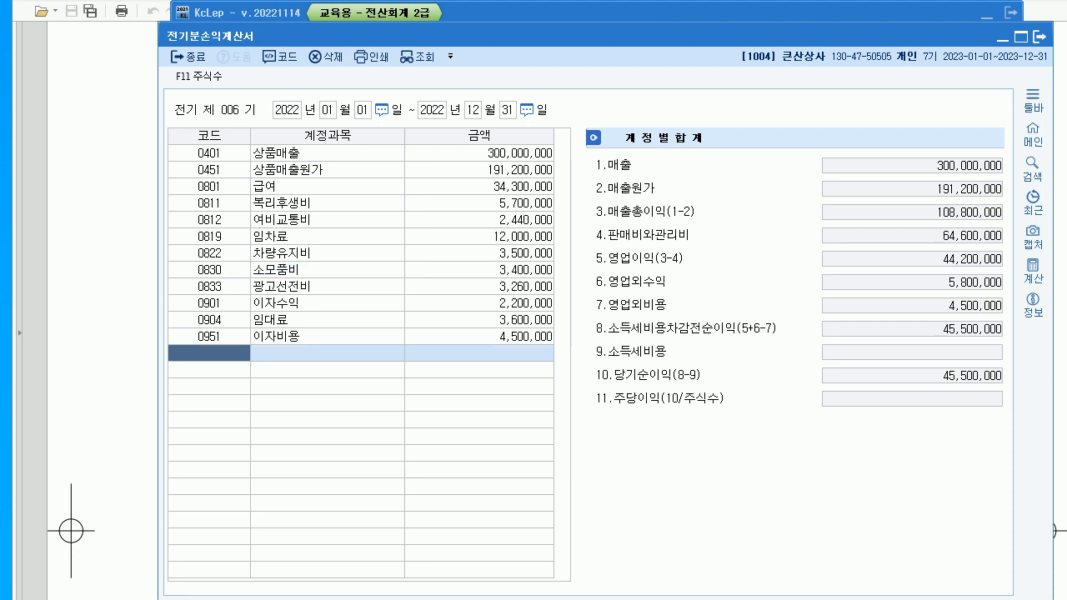
text(기부)
key(Return)
key(Return)
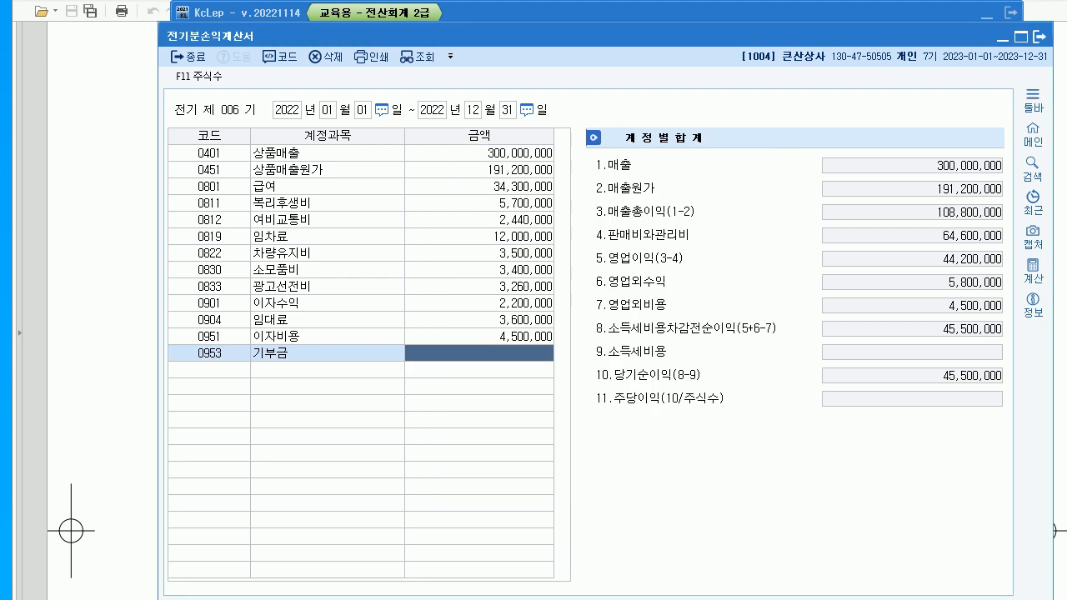
text(3000000)
key(Return)
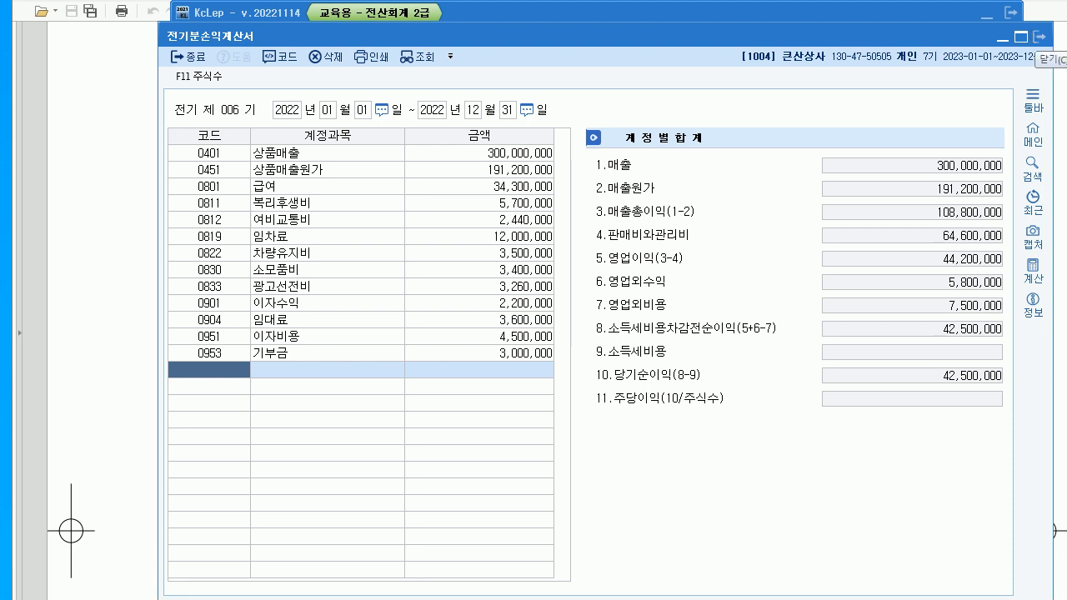
click(1040, 37)
click(987, 15)
scroll(534, 334, down, 10)
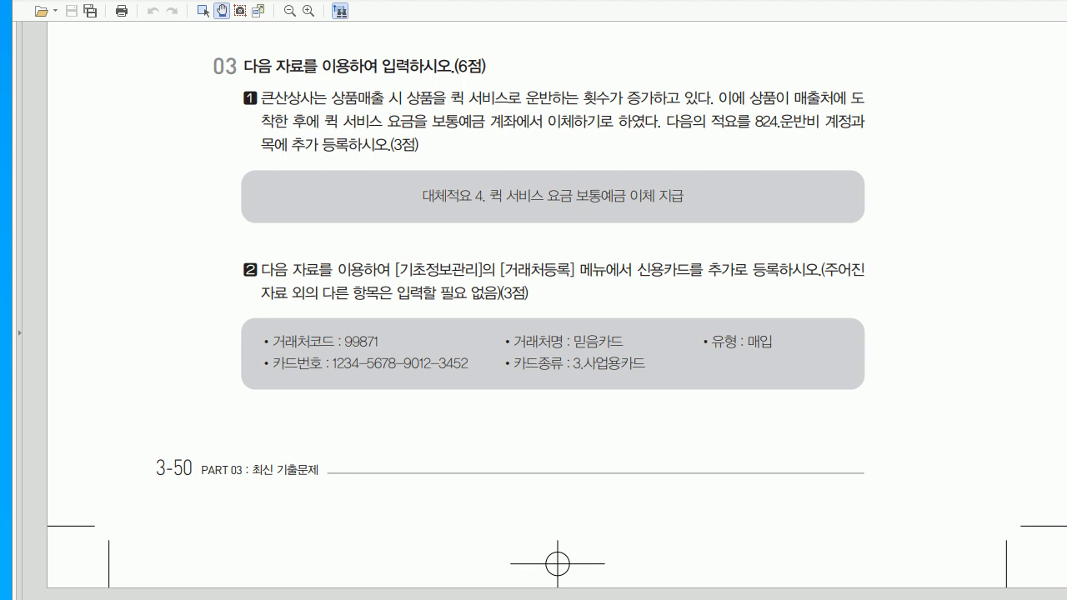
- Bring the KcLep main menu back in front after reading problem 03
key(alt+Tab)
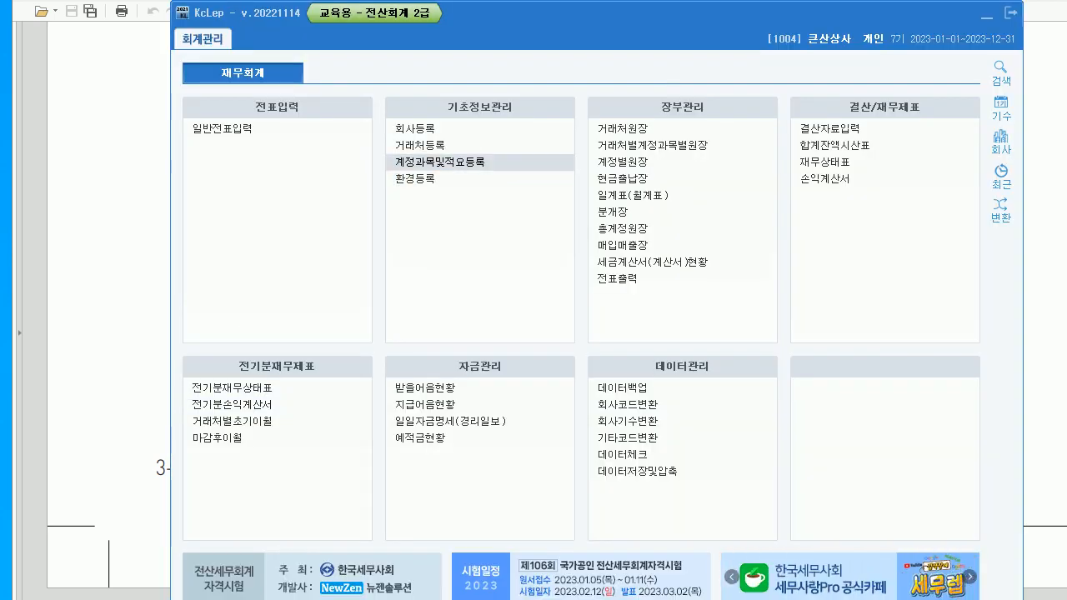
- Open 계정과목및적요등록 and jump to account 824 운반비
click(438, 161)
drag(438, 65, 490, 53)
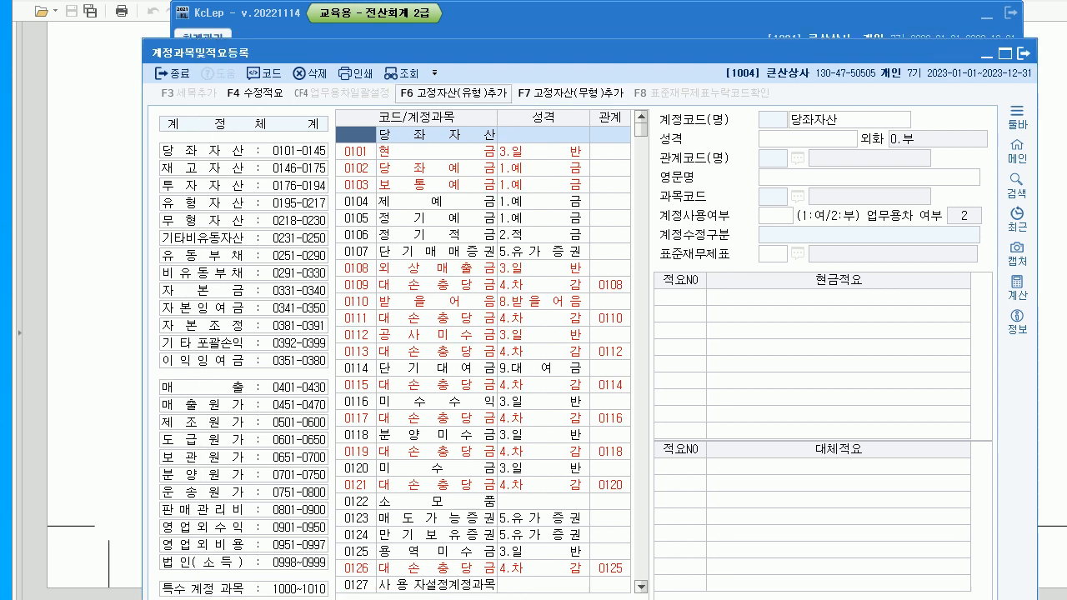
click(356, 151)
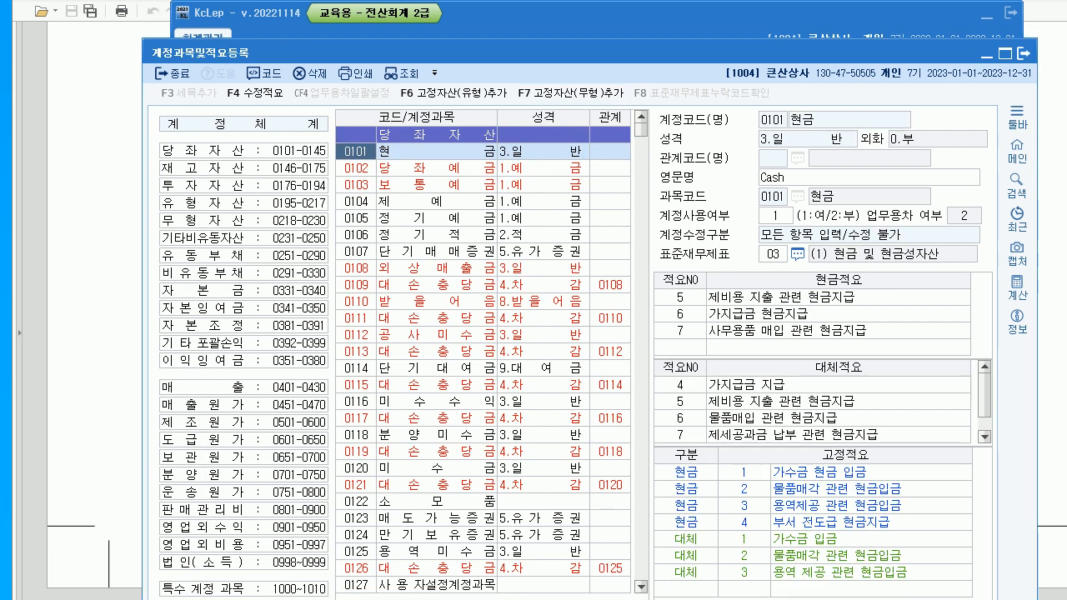
text(824)
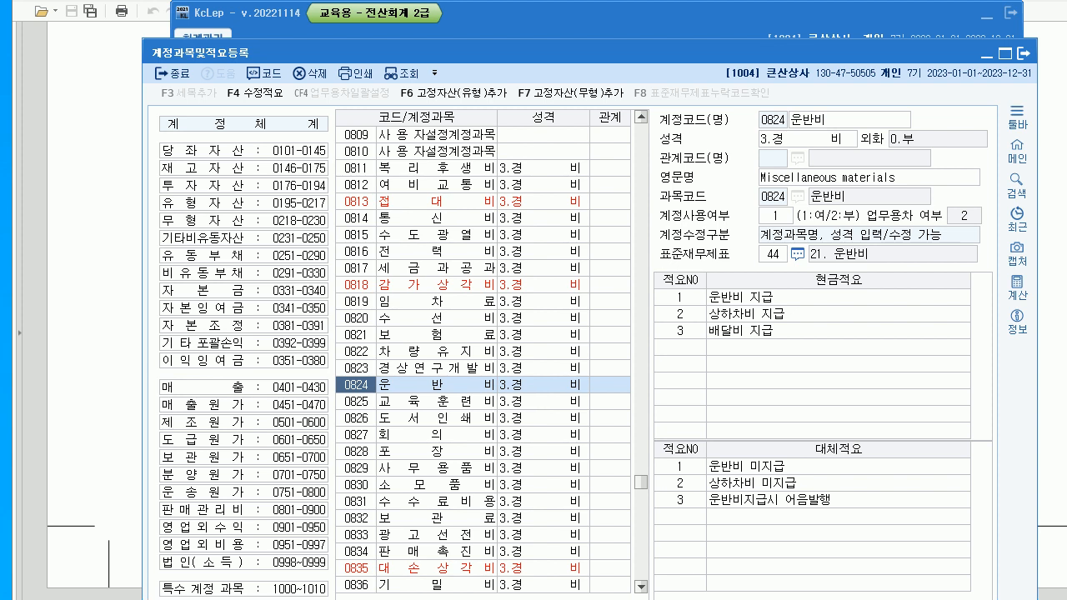
- Enter 대체적요 4 as '퀵 서비스 요금 보통예금 이체 지급'
click(681, 517)
text(4)
key(Return)
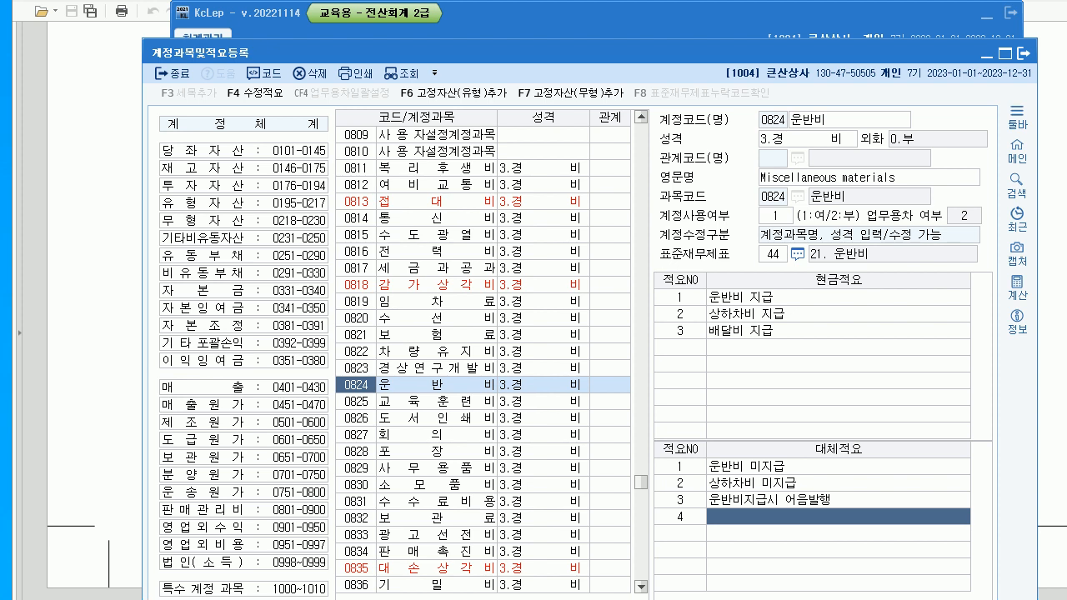
text(ㅋ)
text(퀵 서)
text(비스 역)
key(BackSpace)
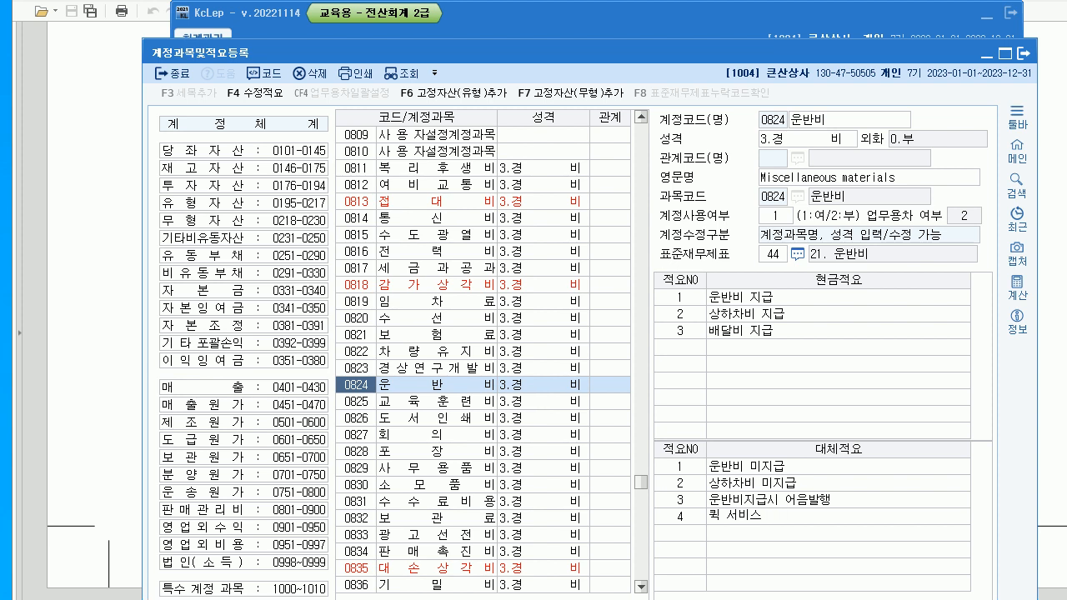
text(요금 보통예금 이체 ㅈ)
text(급)
key(Return)
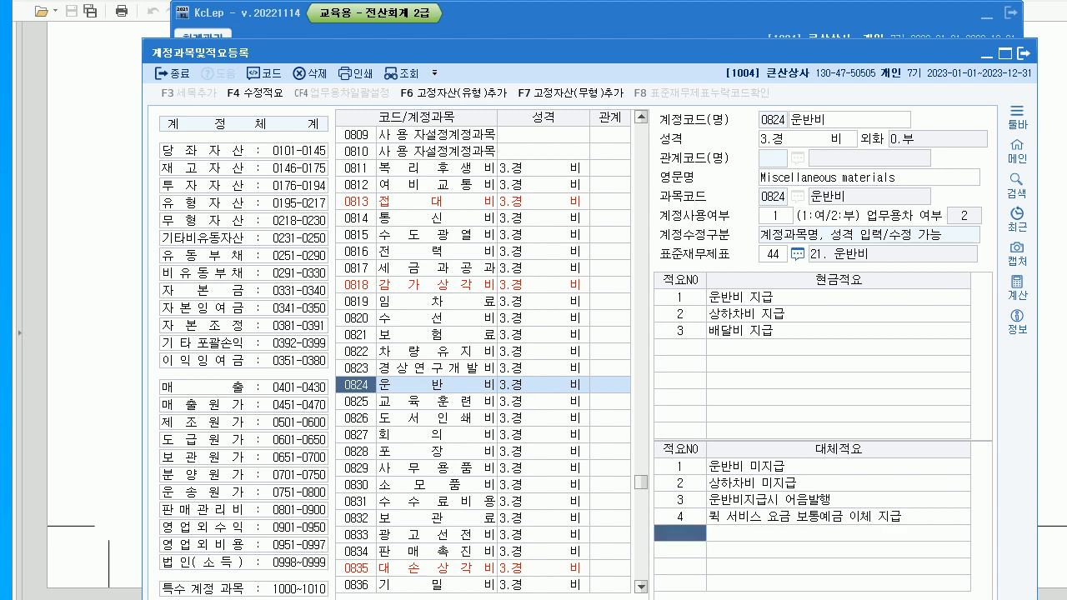
click(839, 517)
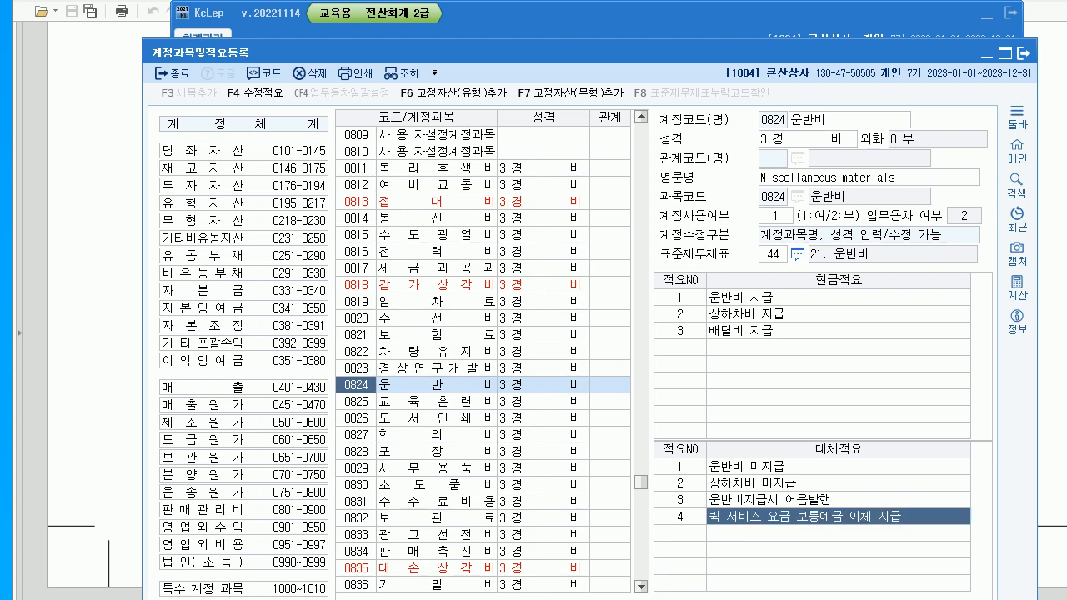
- Compare the memo against the PDF, then scroll to question 03-2's credit card details
key(alt+Tab)
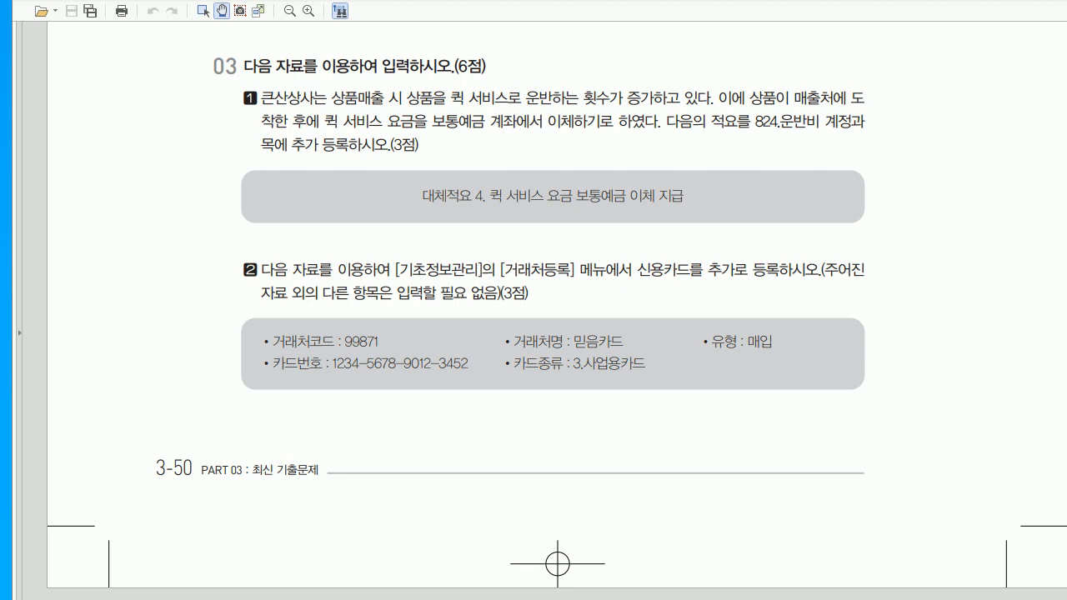
key(alt+Tab)
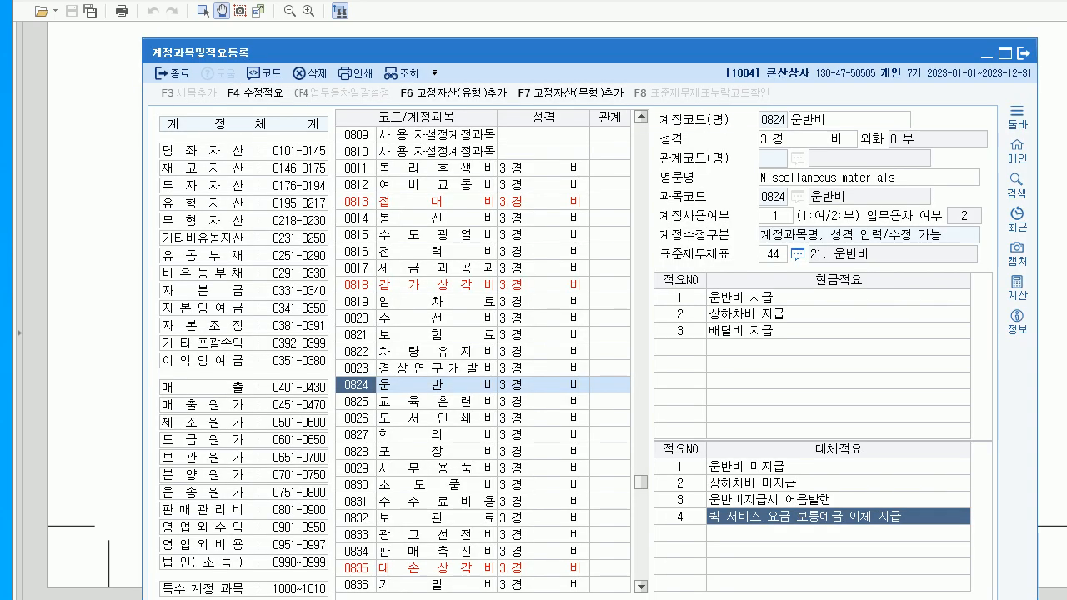
key(alt+Tab)
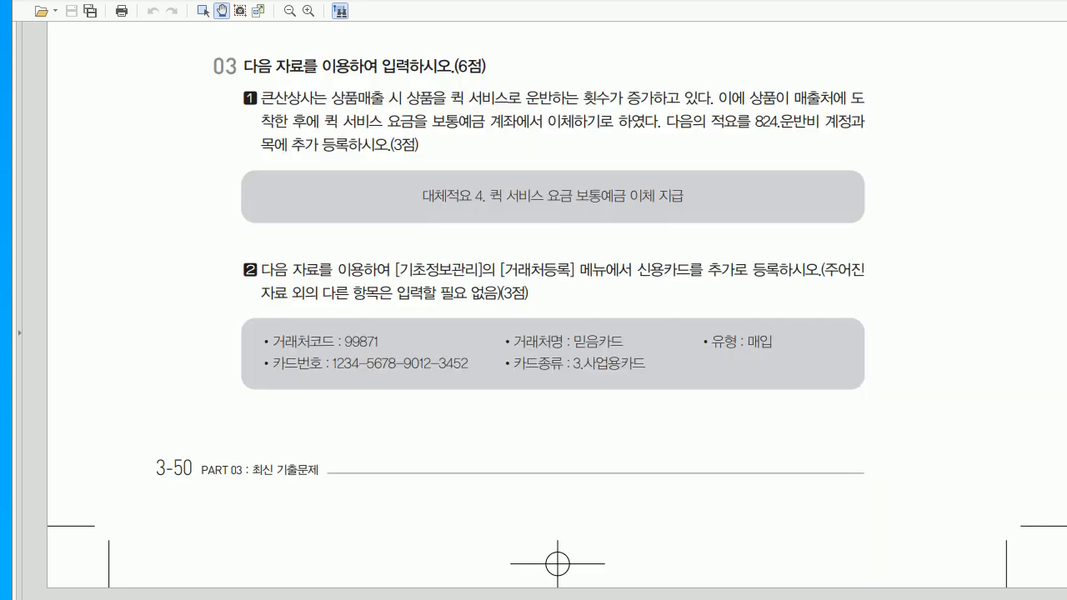
scroll(557, 311, down, 5)
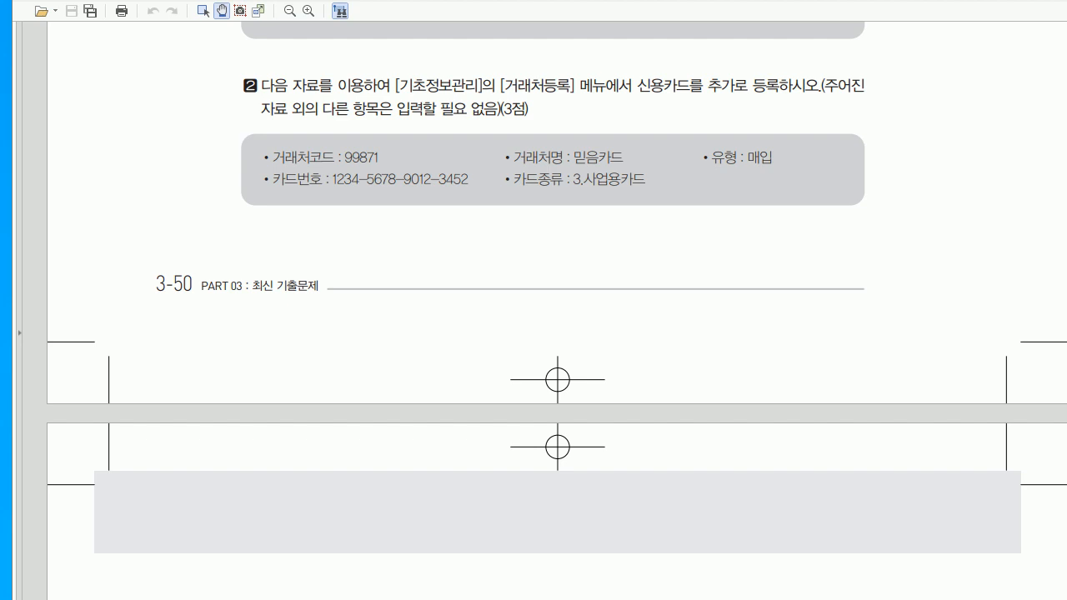
- In 거래처등록's credit card list, create a new partner with code 99871
key(alt+Tab)
click(420, 146)
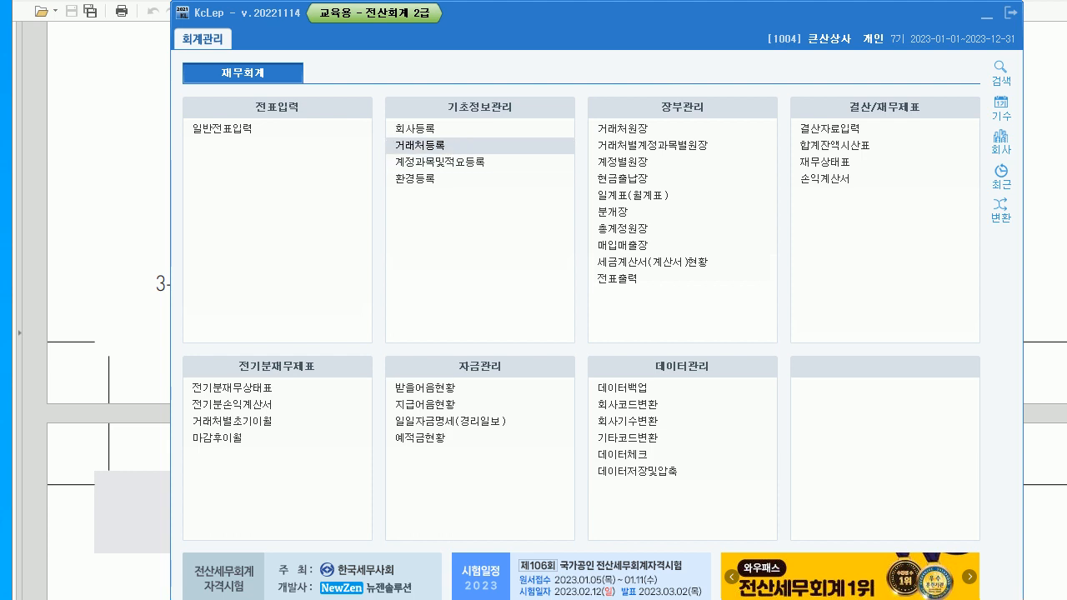
click(421, 146)
click(341, 85)
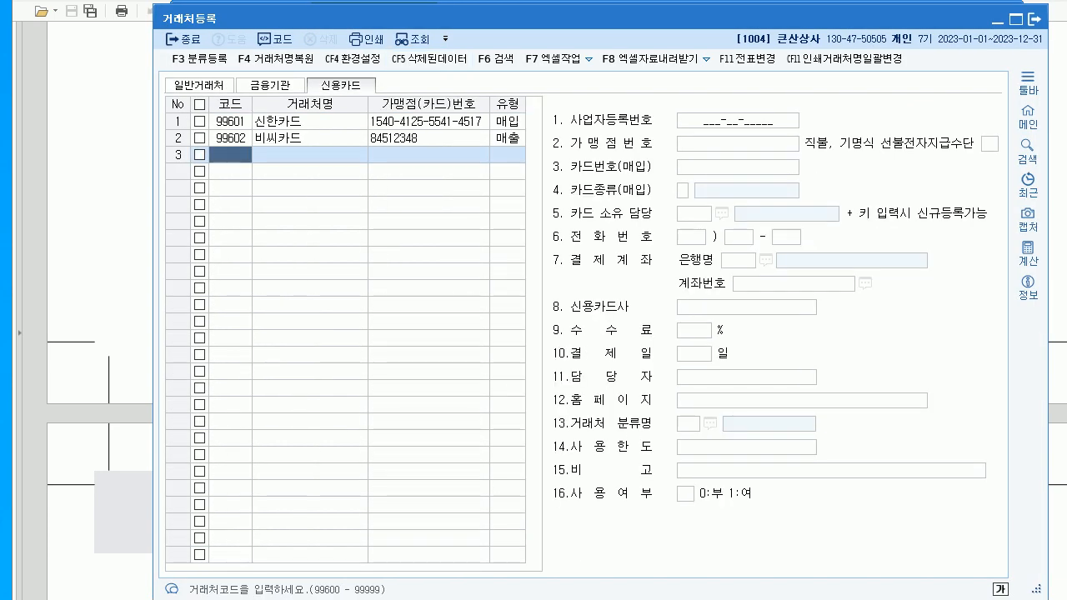
drag(433, 17, 445, 25)
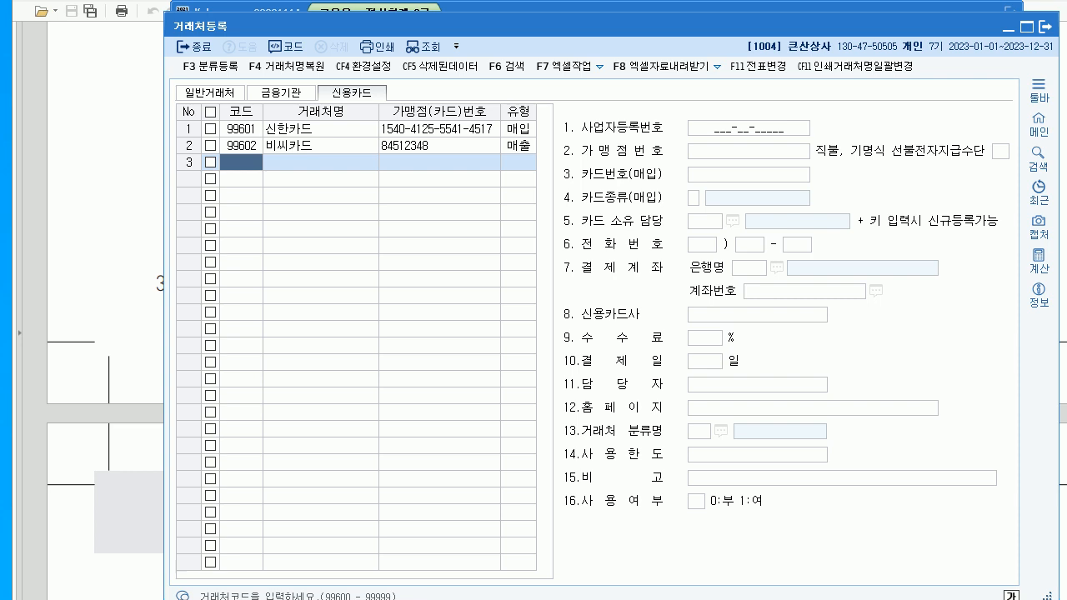
text(99874)
key(Return)
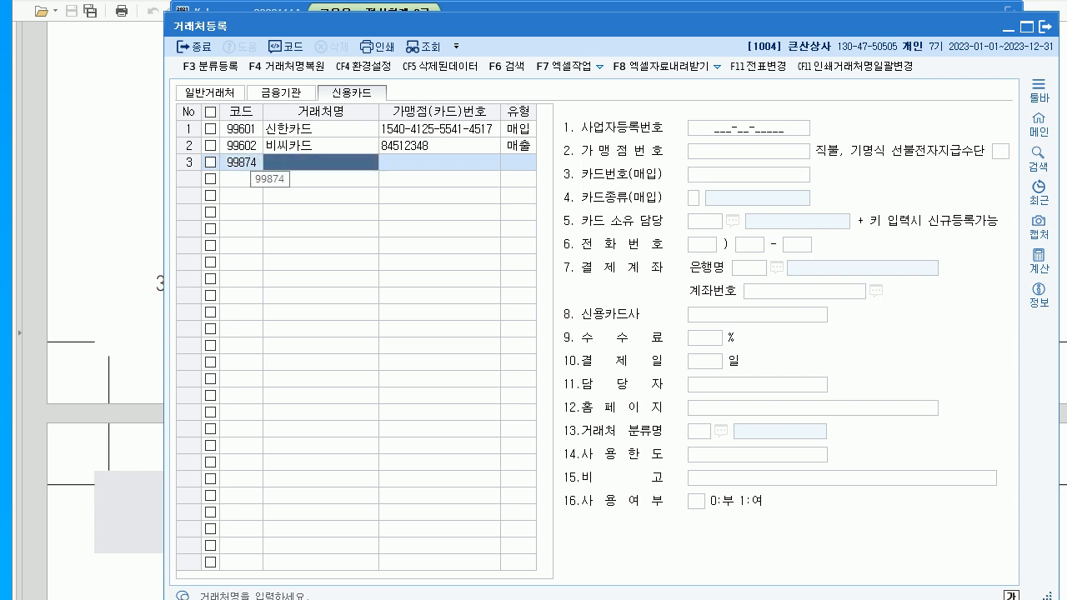
key(shift+Tab)
text(99871)
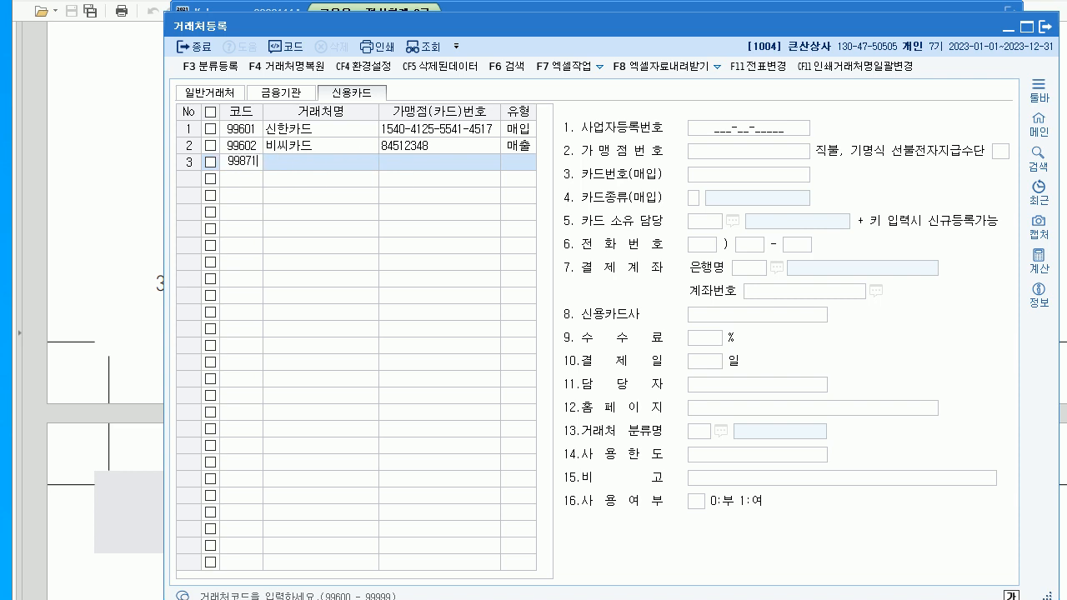
key(Return)
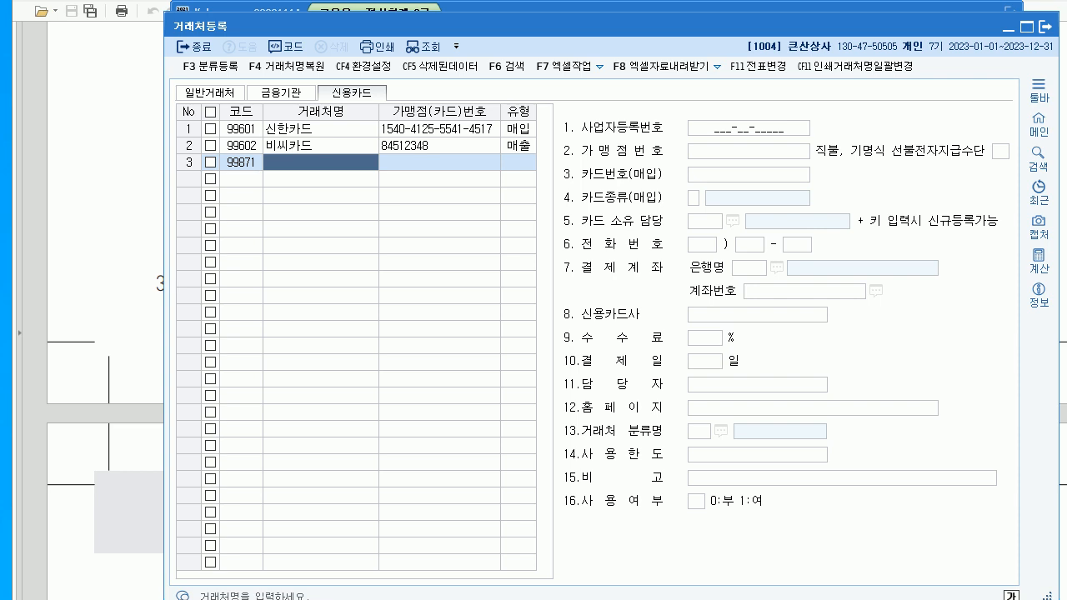
- Name the card 믿음카드 and set it as a 매입 card
text(믿음칻)
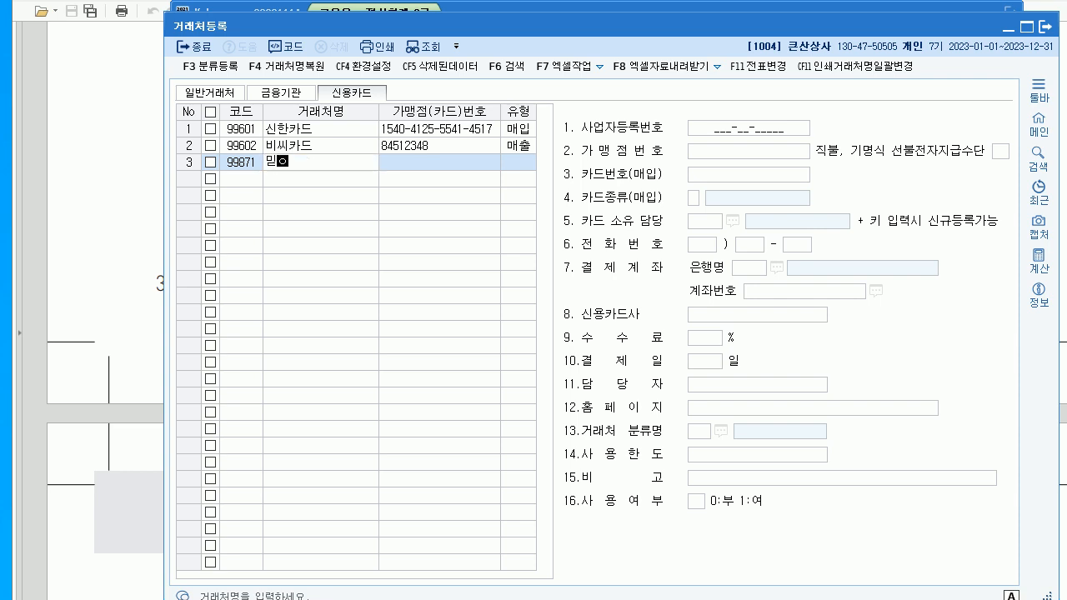
text(드)
key(Return)
key(Return)
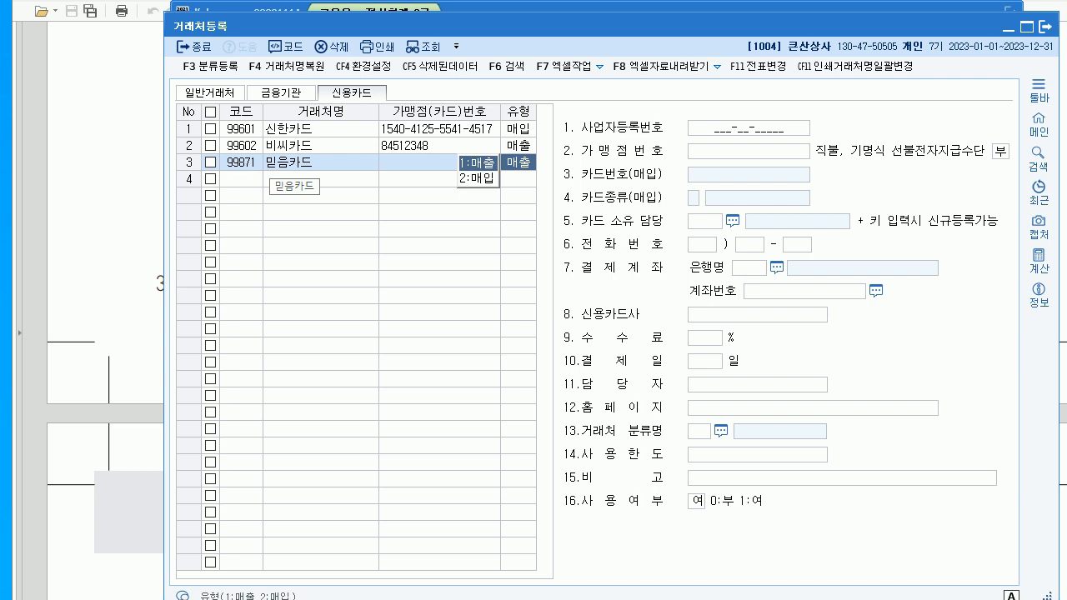
key(Down)
key(Return)
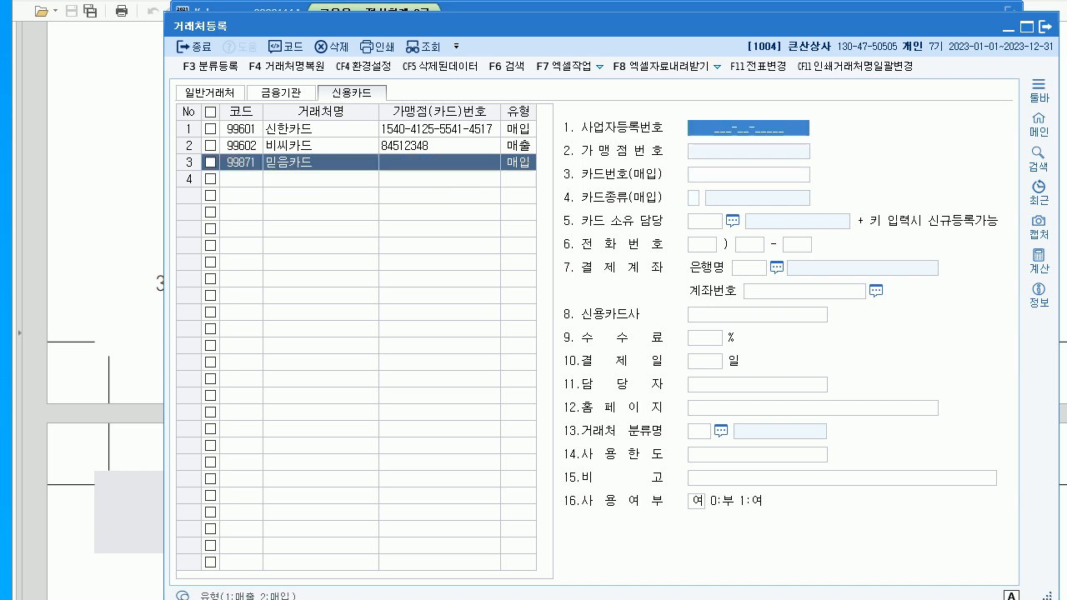
- Enter the card number, choose 3.사업용카드 as card type, and close vendor registration
key(Return)
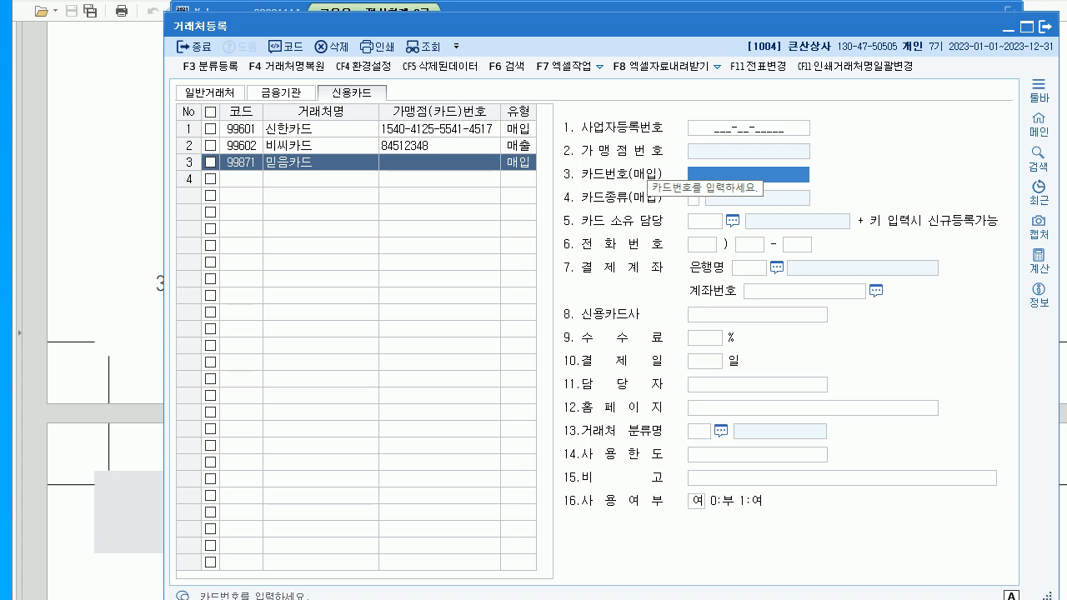
text(1234-)
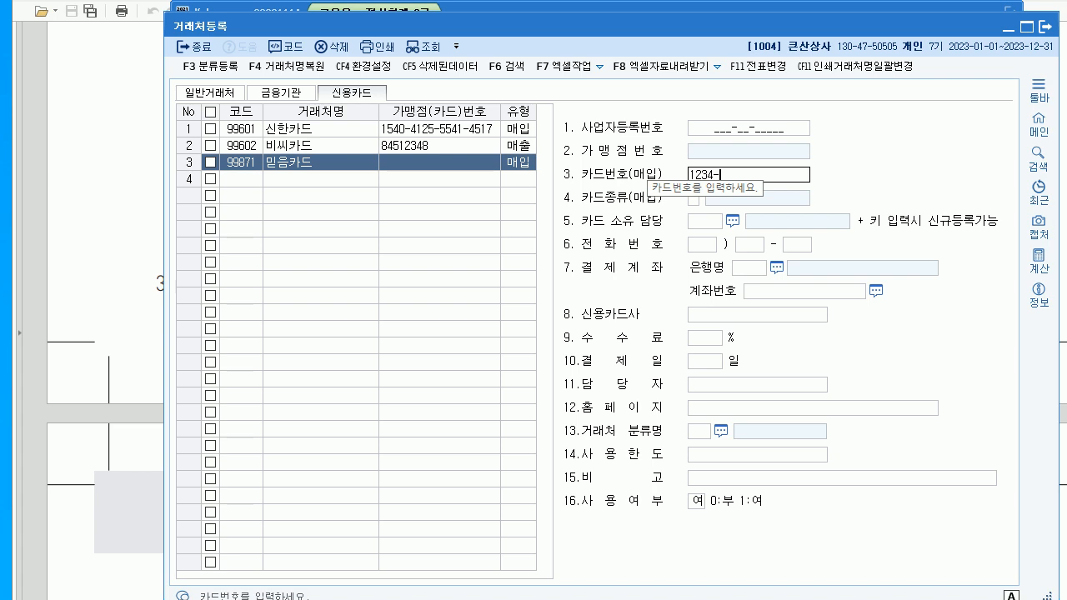
text(5678-)
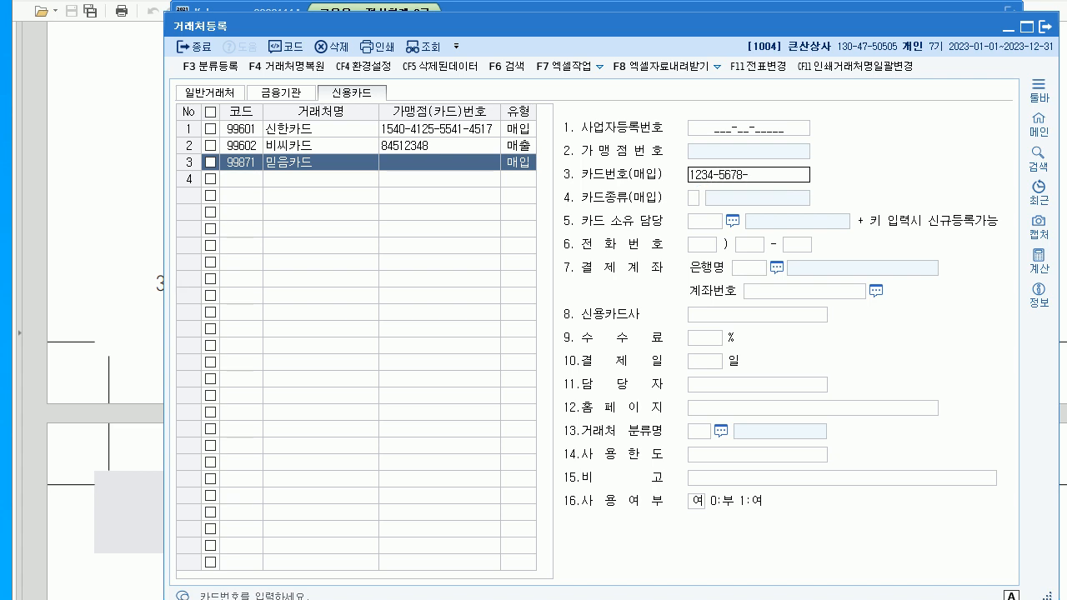
text(9012-3452)
key(Return)
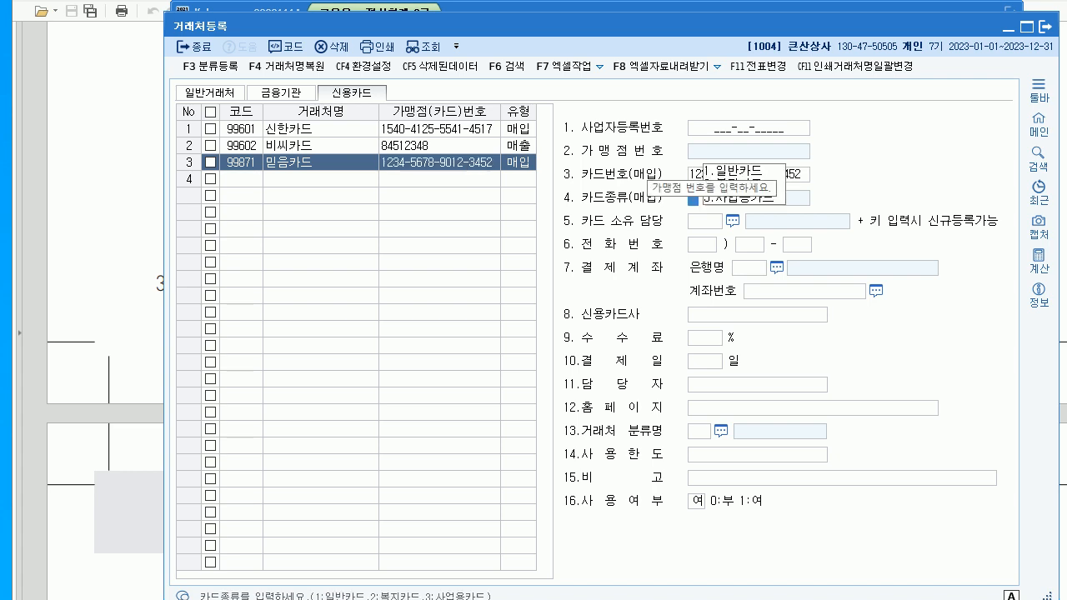
text(3)
key(Return)
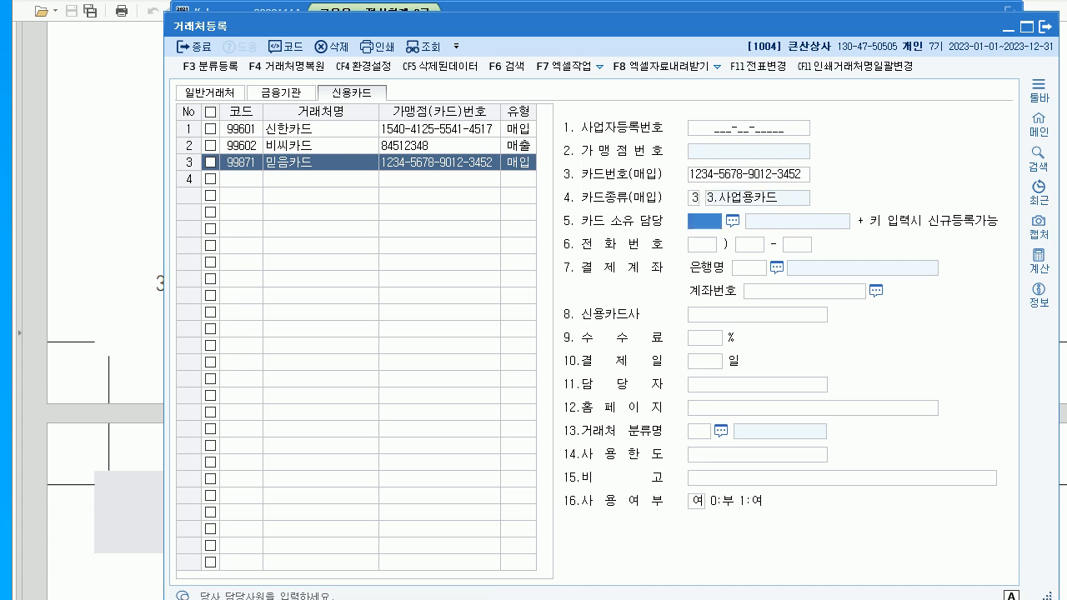
click(1045, 27)
click(1045, 30)
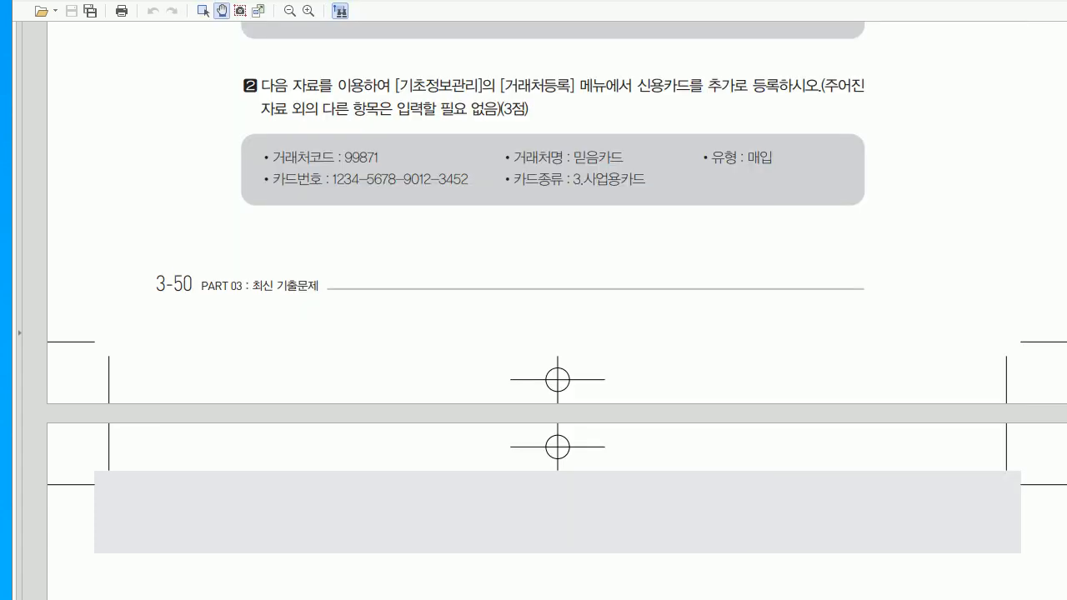
- Scroll the PDF to question 04's transactions and the 강서상사 거래명세표, then return to KcLep
scroll(557, 311, down, 2)
scroll(557, 311, down, 4)
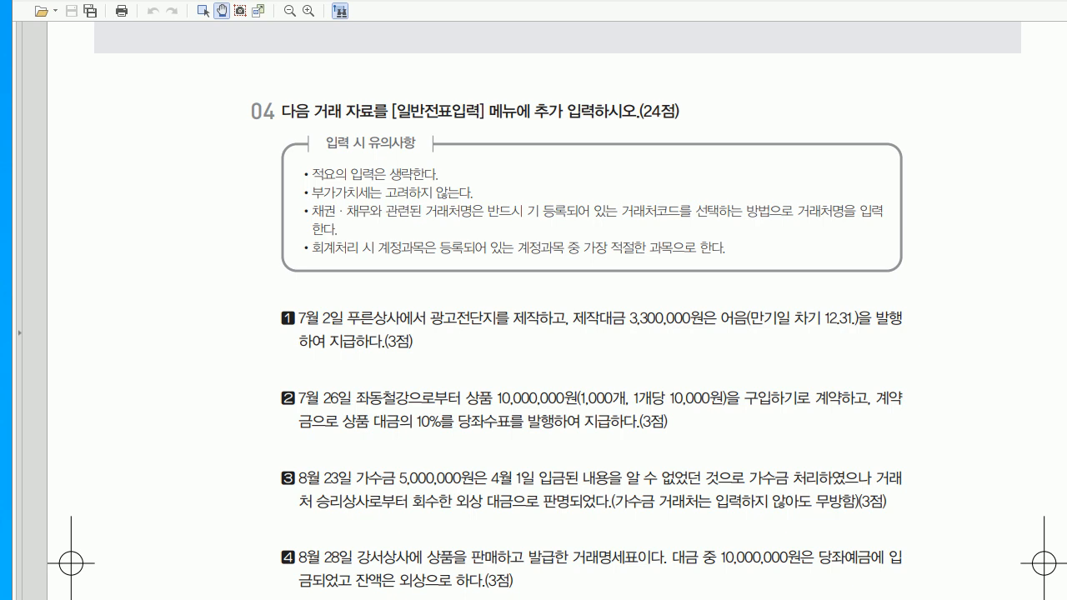
scroll(533, 333, down, 5)
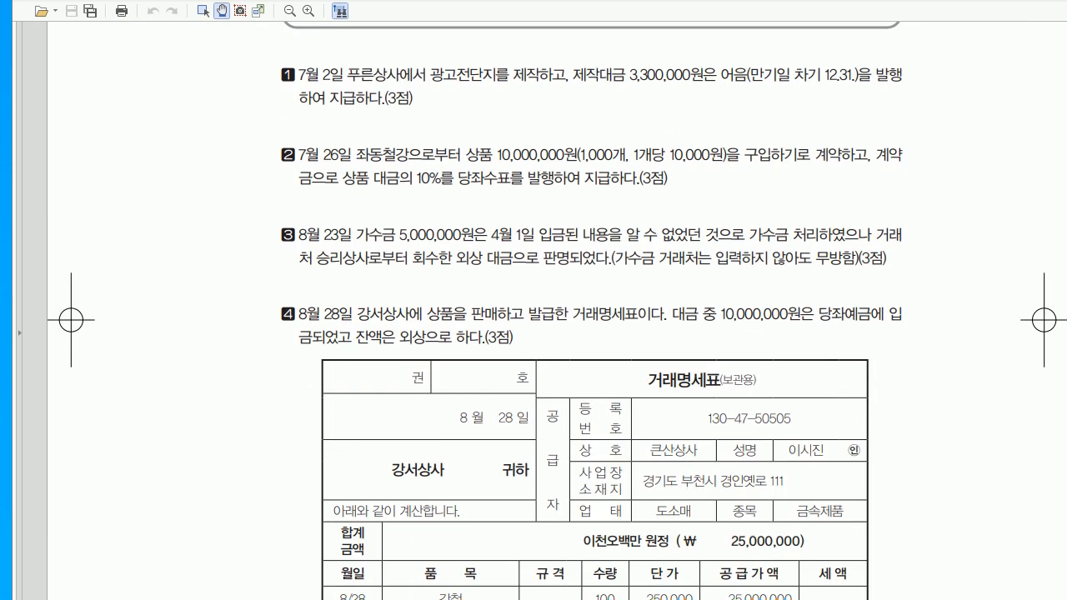
key(alt+Tab)
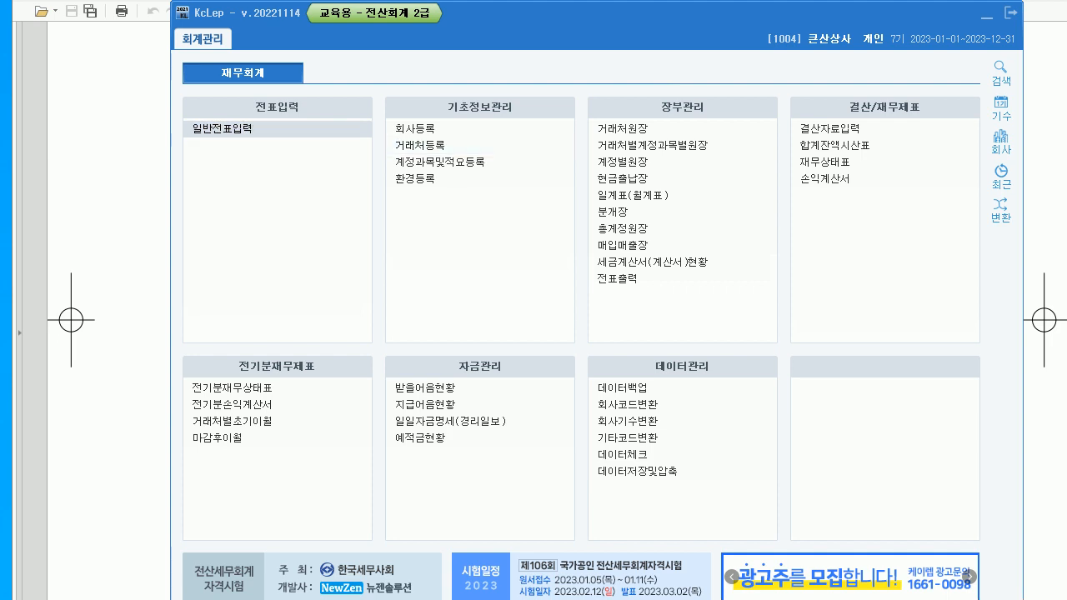
- Open general journal entry for month 07 and arrange it beside the question PDF
key(Return)
text(07)
key(Return)
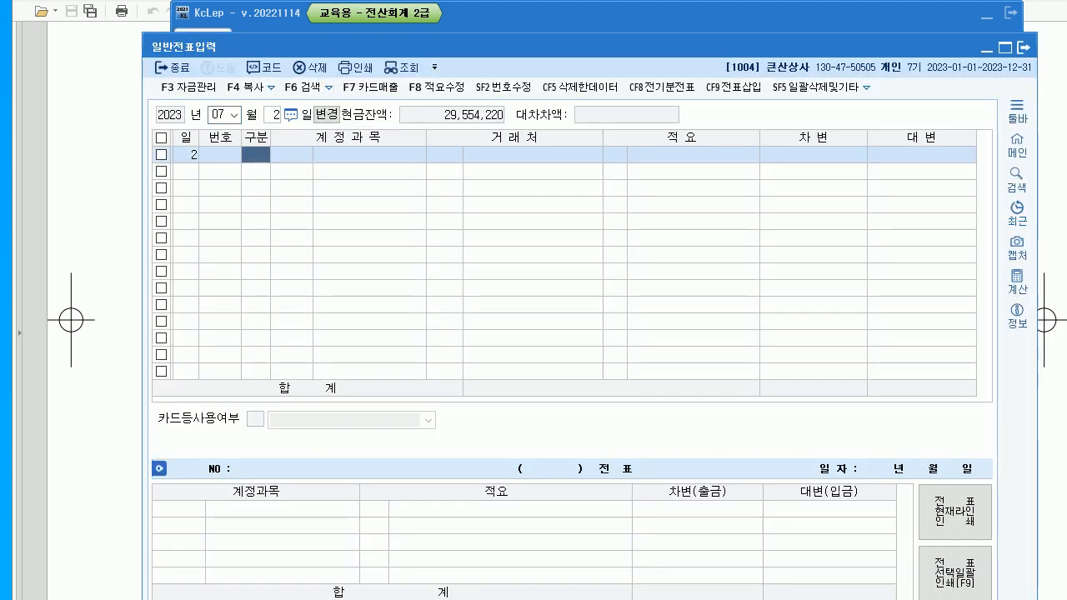
key(alt+Tab)
scroll(557, 311, down, 1)
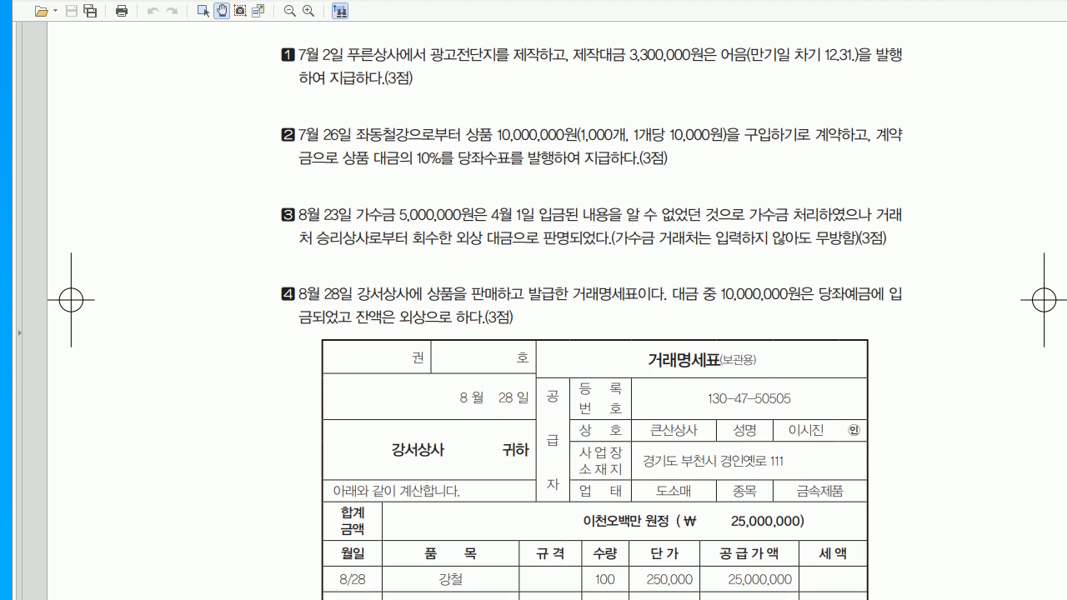
key(alt+Tab)
drag(585, 48, 586, 140)
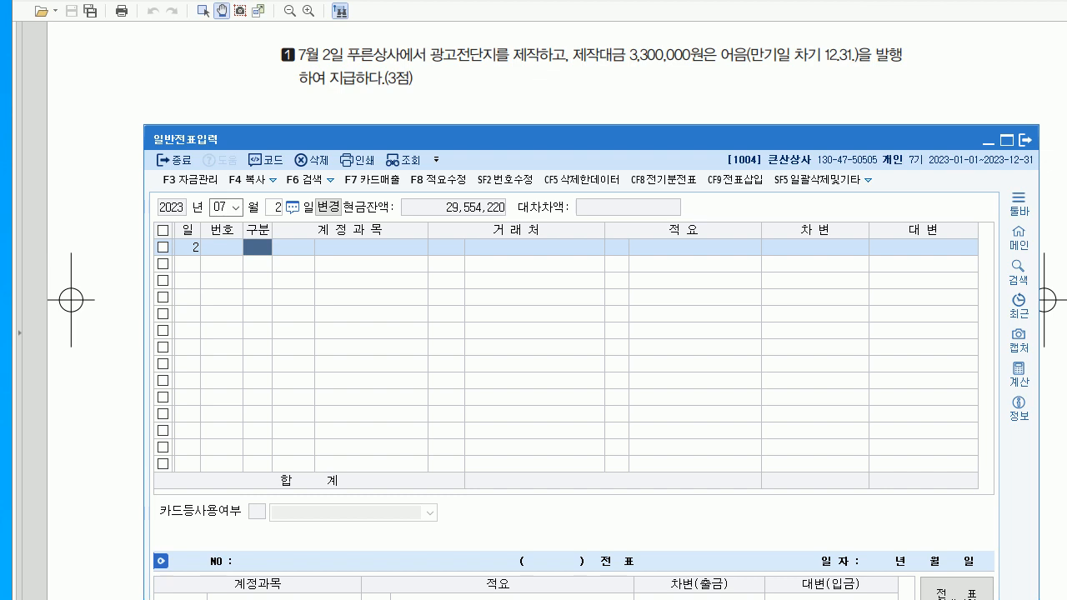
- On July 2, debit 833 광고선전비 for 3,300,000
text(3)
key(Return)
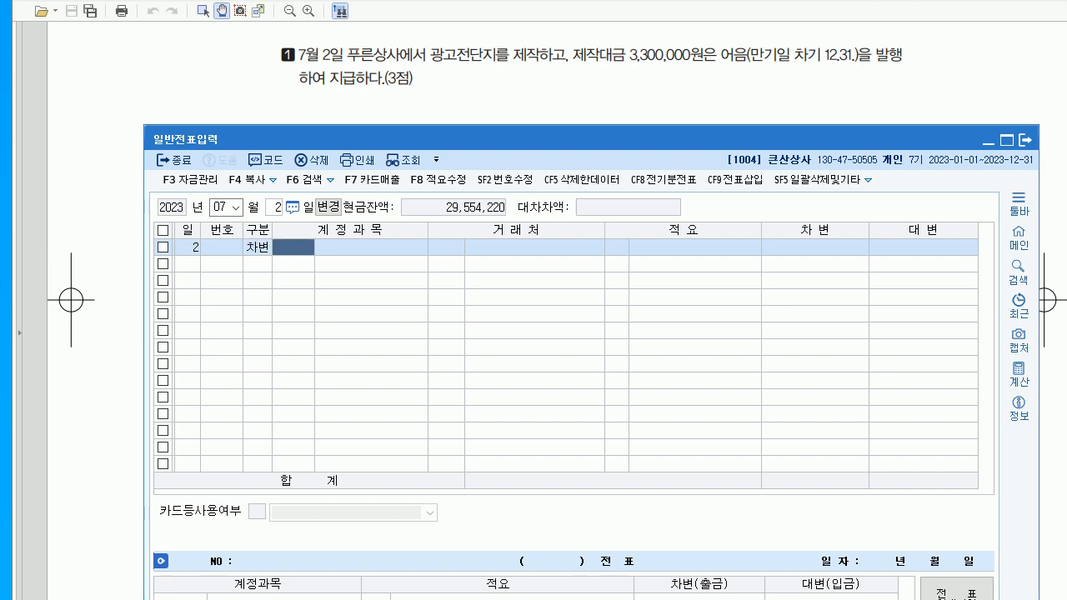
text(833)
key(Return)
key(Return)
key(Return)
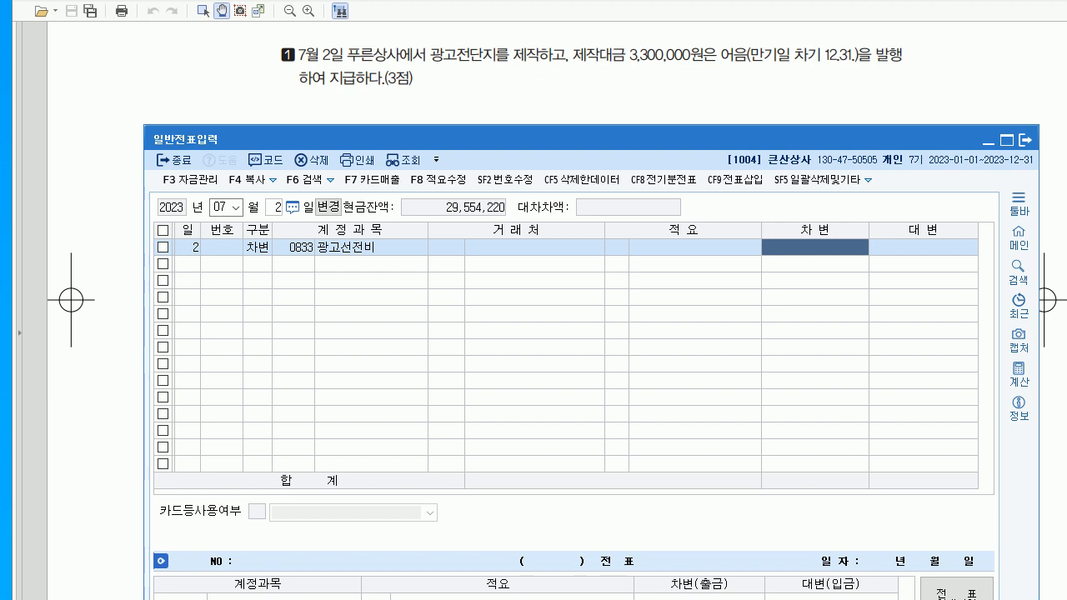
text(3300000)
key(Return)
key(Return)
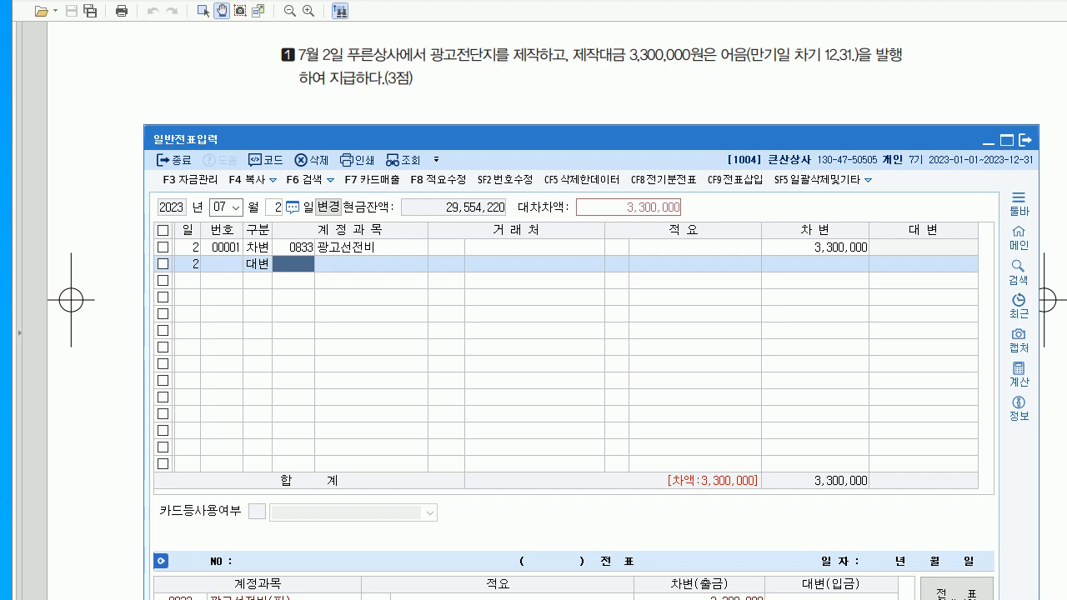
- Credit 253 미지급금 to vendor 푸른상사, then switch the voucher date to the 26th
drag(733, 71, 886, 60)
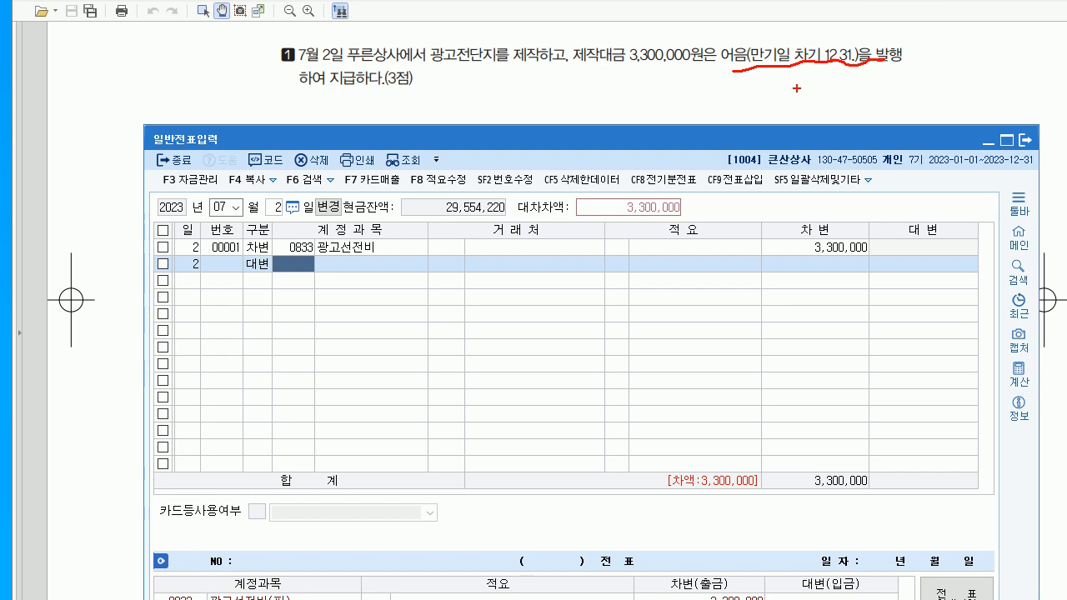
text(253)
key(Return)
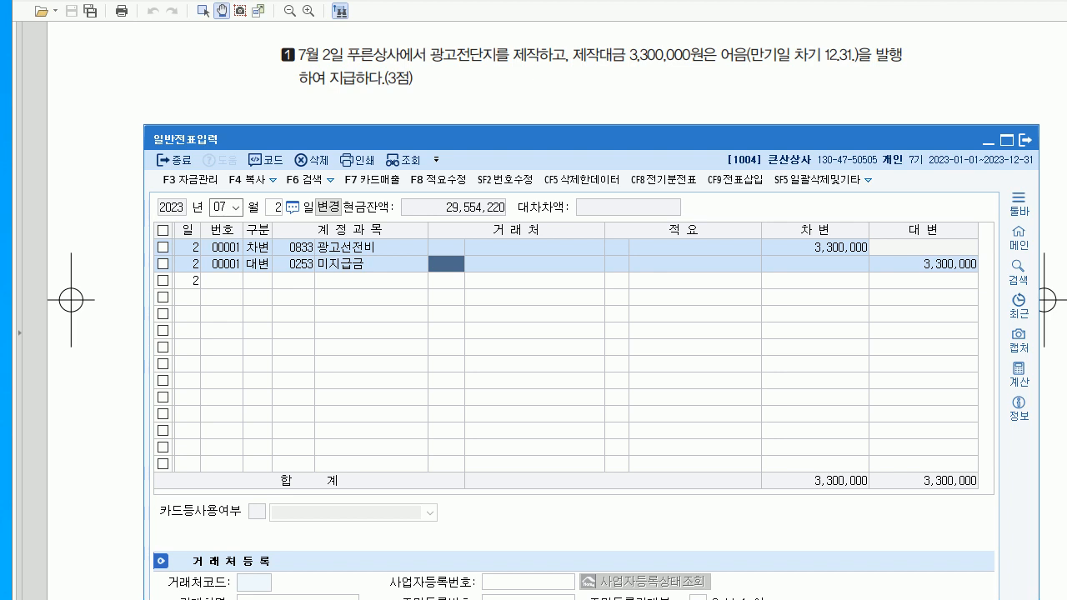
text(푸른)
key(Return)
key(Return)
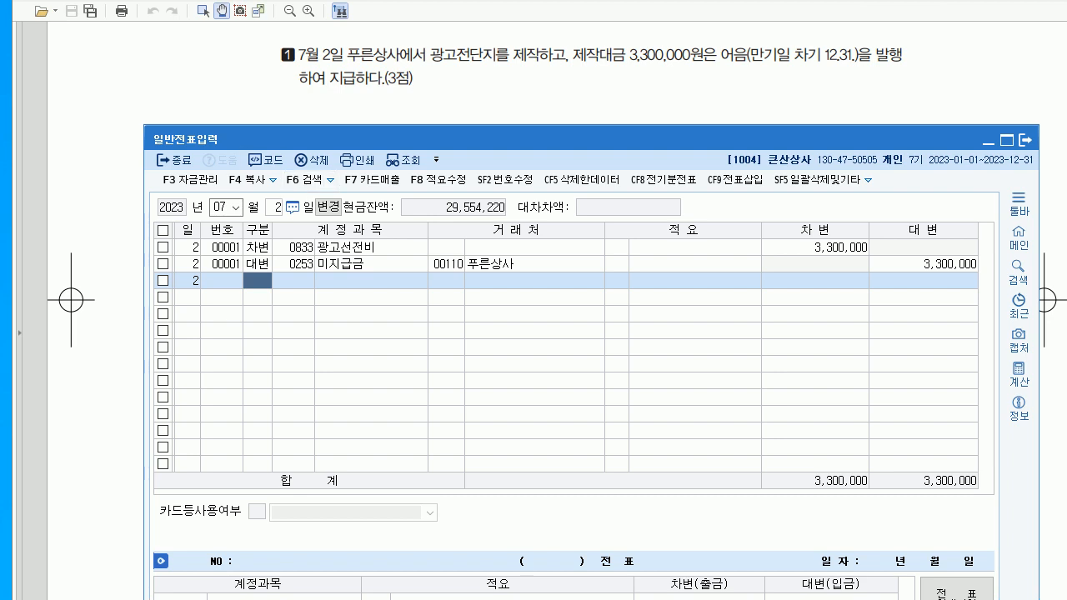
click(275, 208)
text(26)
key(Return)
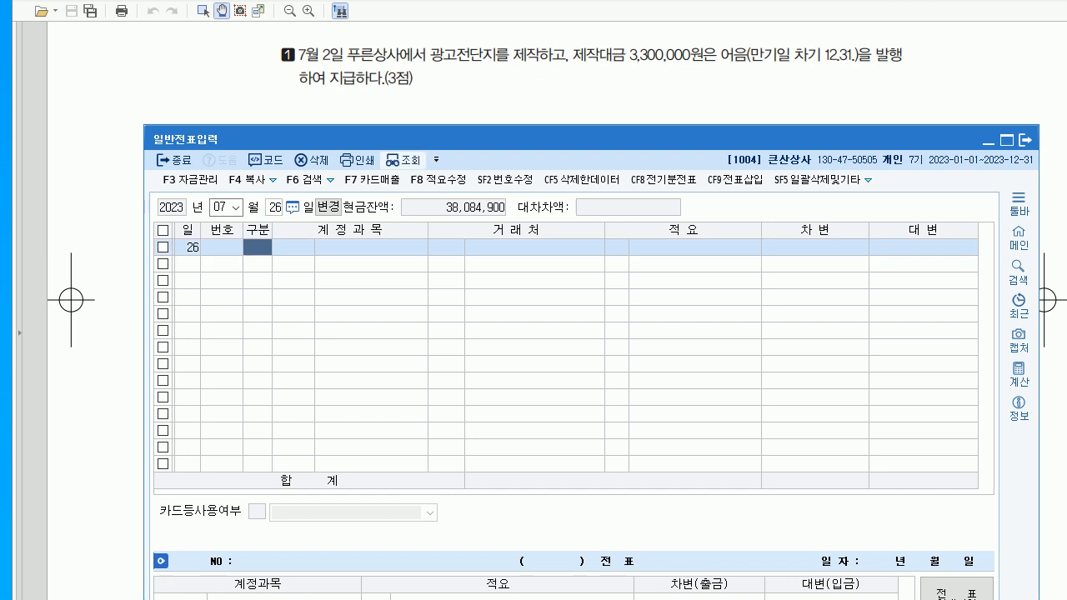
- Debit 131 선급금 for 1,000,000 with vendor 좌동철강
drag(584, 202, 582, 226)
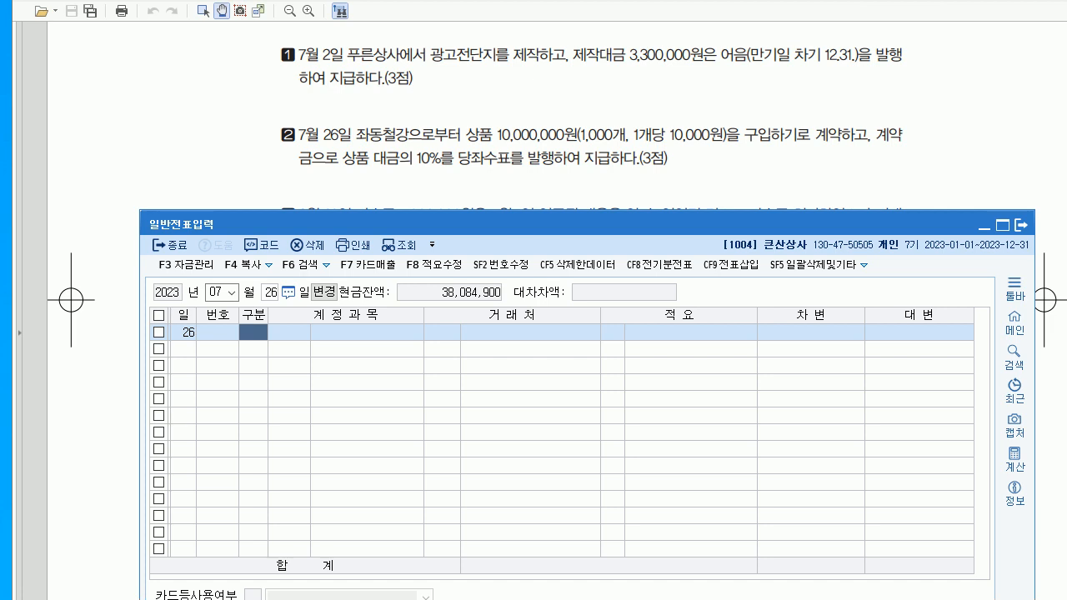
text(3)
key(Return)
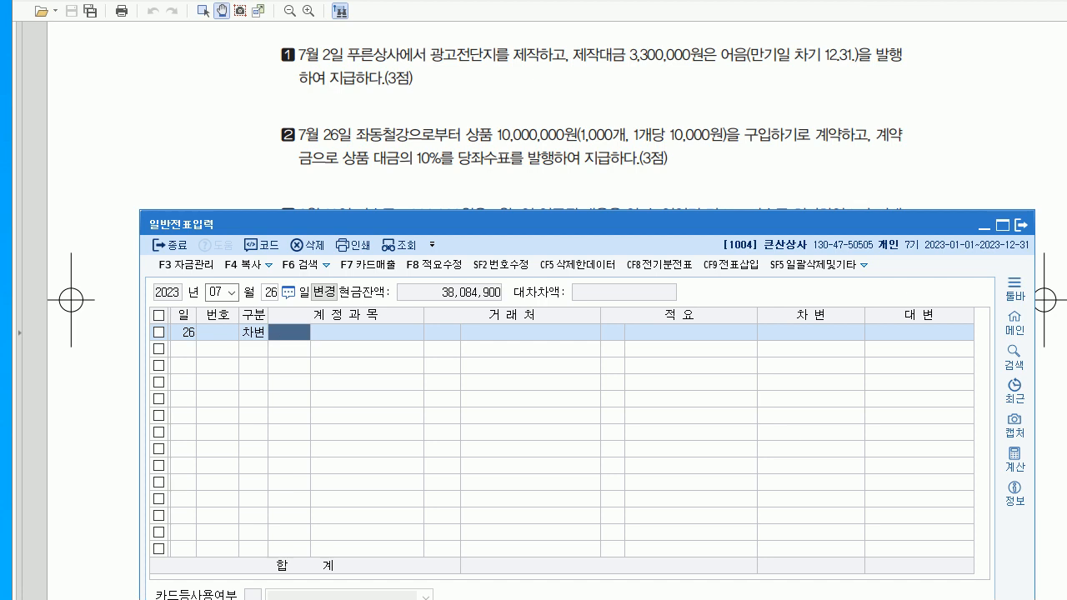
text(131)
key(Return)
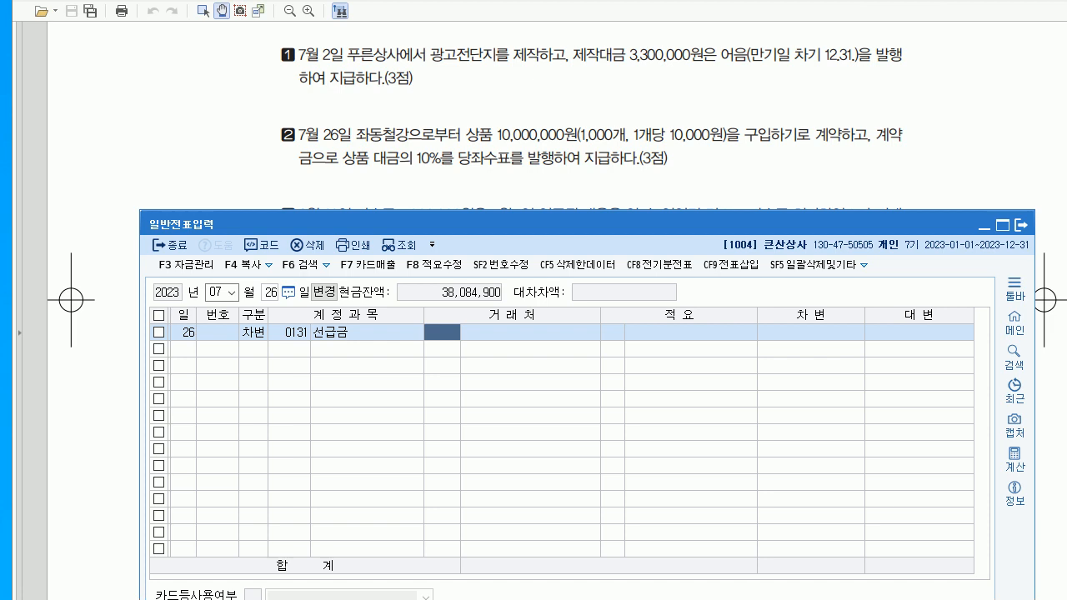
text(좌)
key(Return)
key(Return)
key(Return)
key(Return)
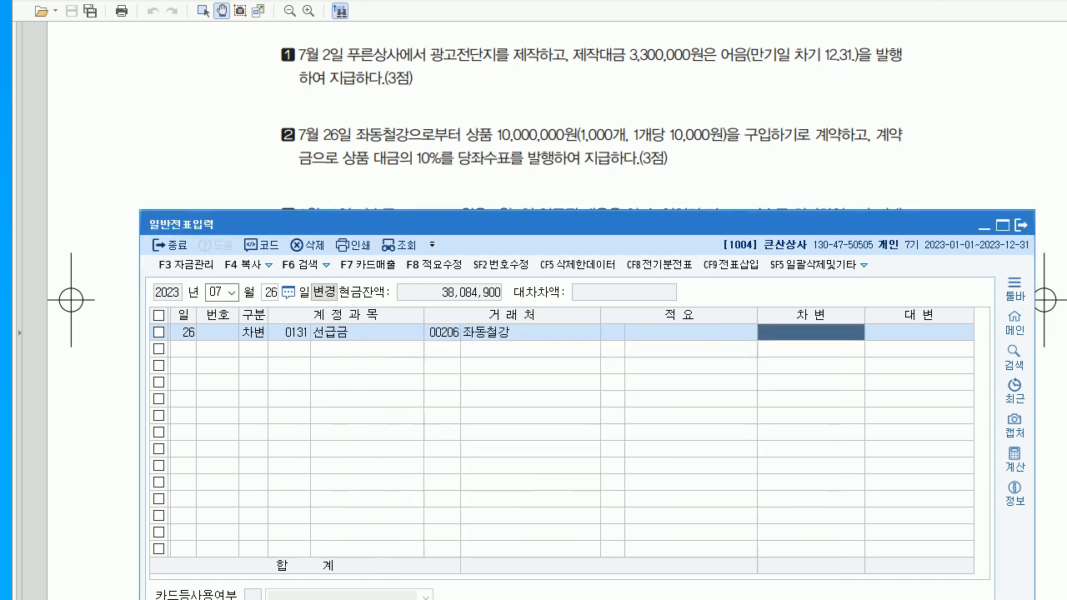
text(1000000)
key(Return)
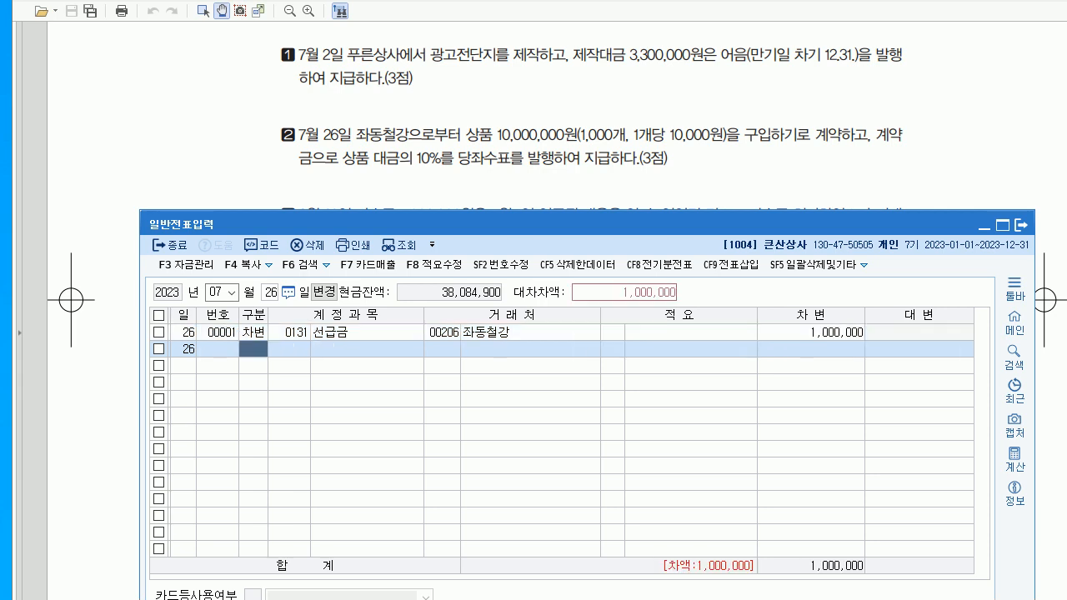
- Credit 102 당좌예금 and verify both line amounts
text(4)
key(Return)
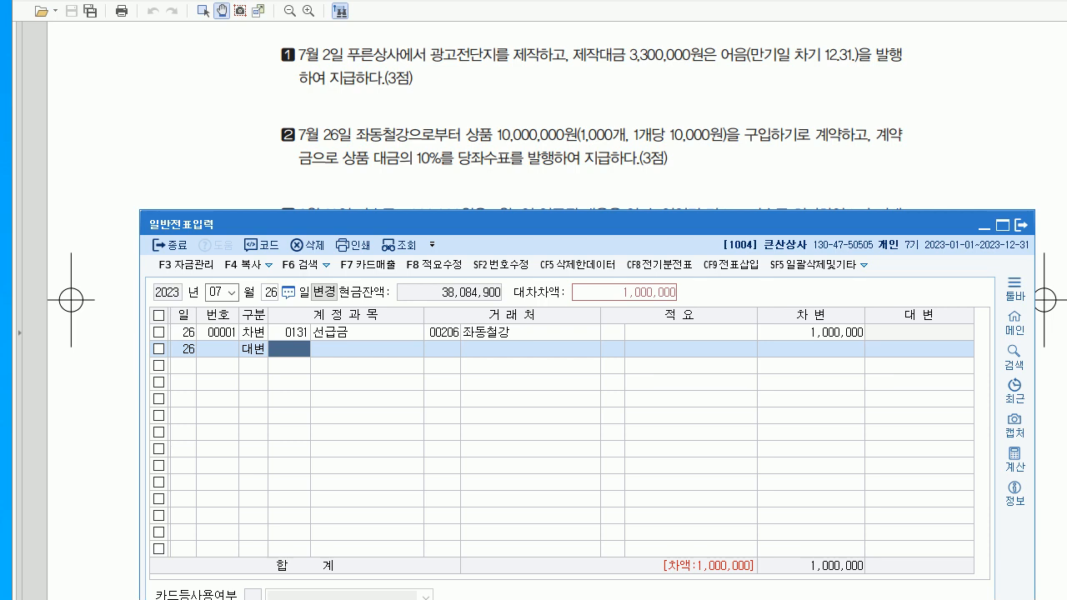
text(102)
key(Return)
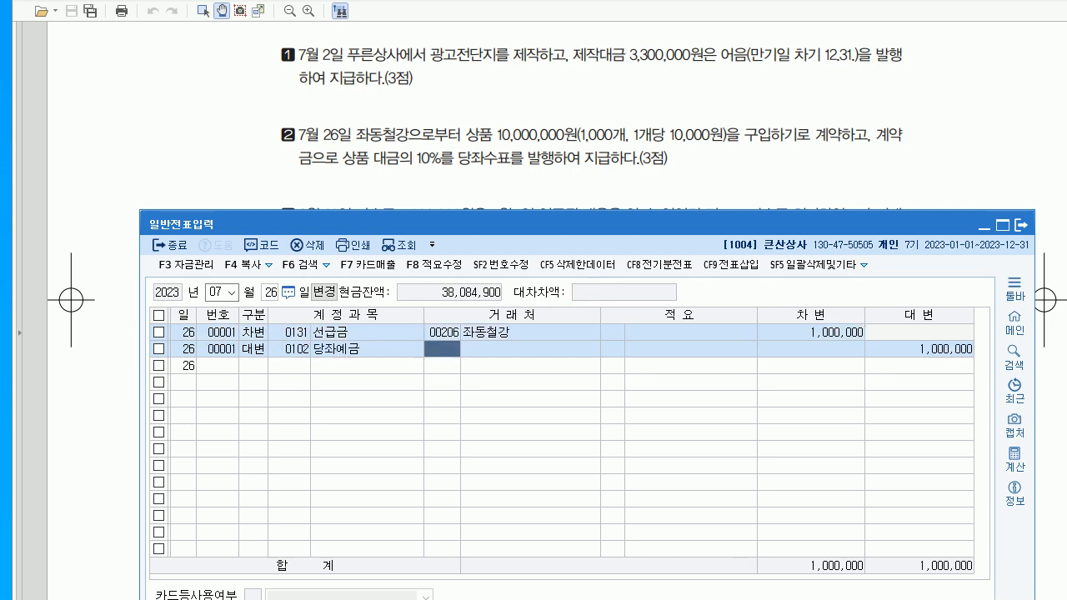
click(811, 332)
click(919, 348)
- Start a new general journal voucher dated August 23
click(751, 180)
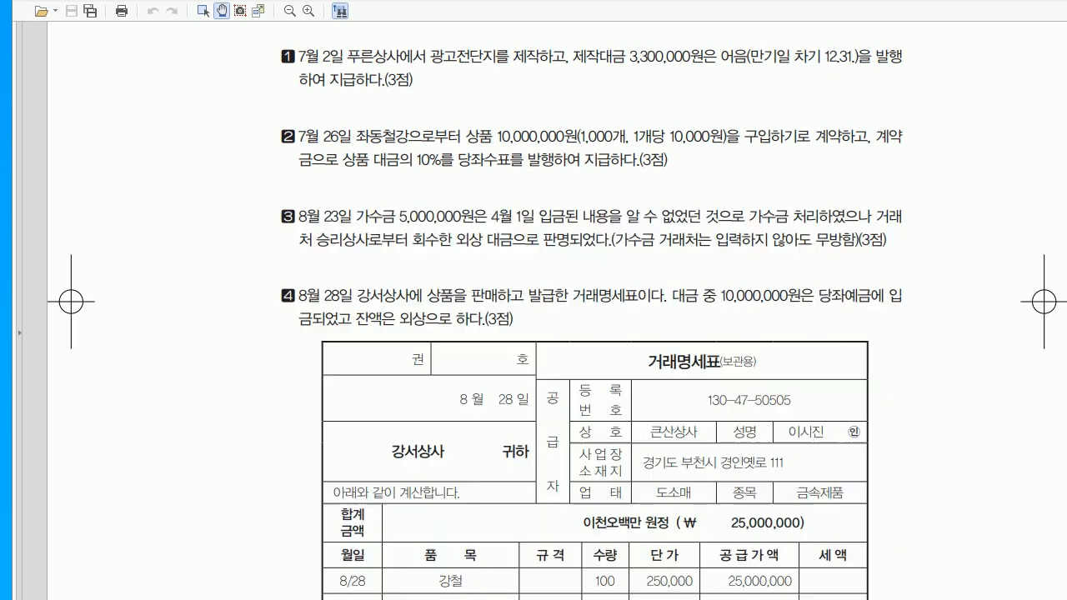
scroll(534, 313, down, 3)
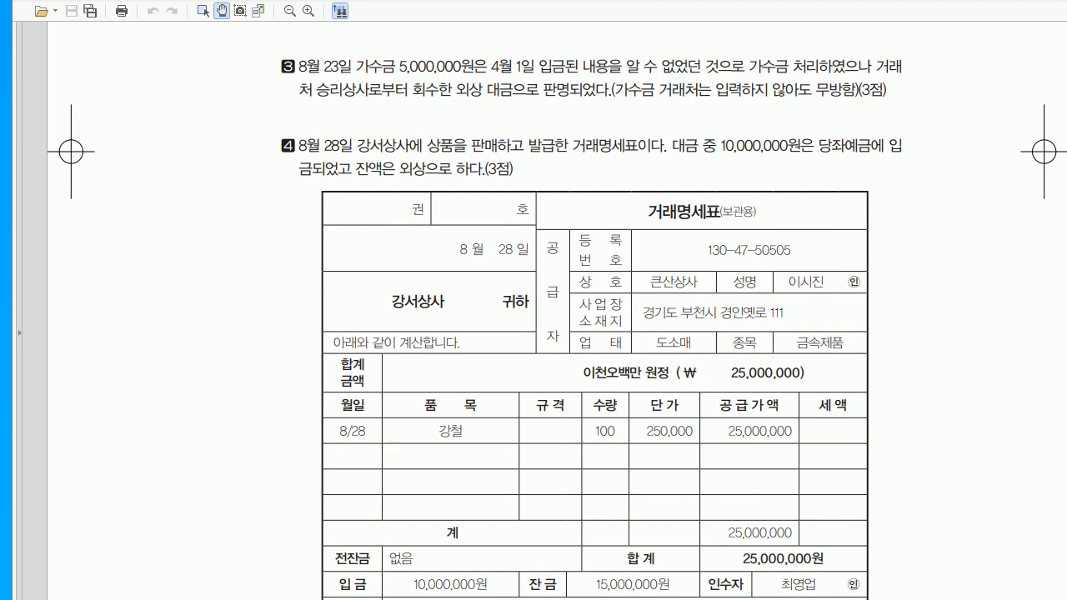
key(alt+Tab)
key(Escape)
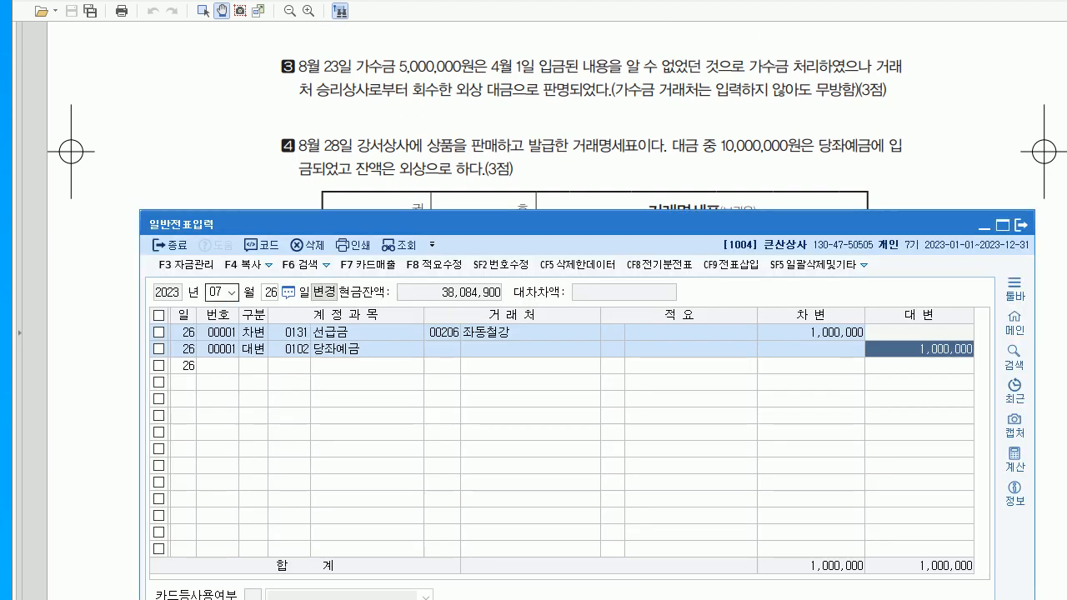
text(8)
key(Return)
text(23)
key(Return)
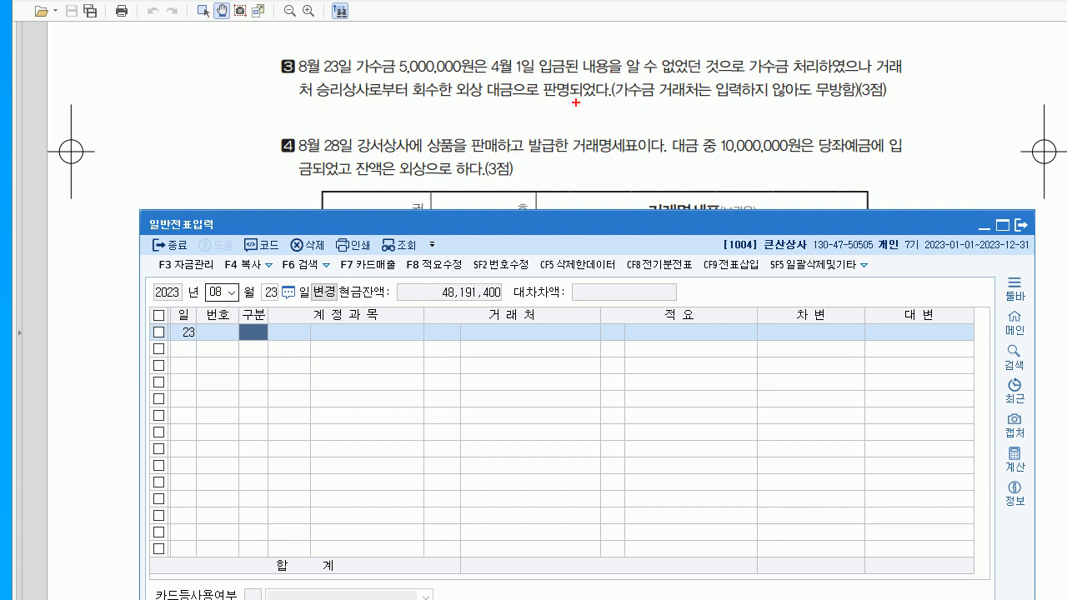
- Pen-write 가수금 5,000,000 / 외상매출금 5,000,000 by question 3 and 당좌예금 under question 4
drag(581, 98, 571, 134)
mouse_move(354, 121)
mouse_down()
mouse_move(369, 133)
mouse_move(380, 116)
mouse_move(402, 135)
mouse_move(470, 135)
mouse_up()
click(441, 131)
drag(478, 128, 479, 130)
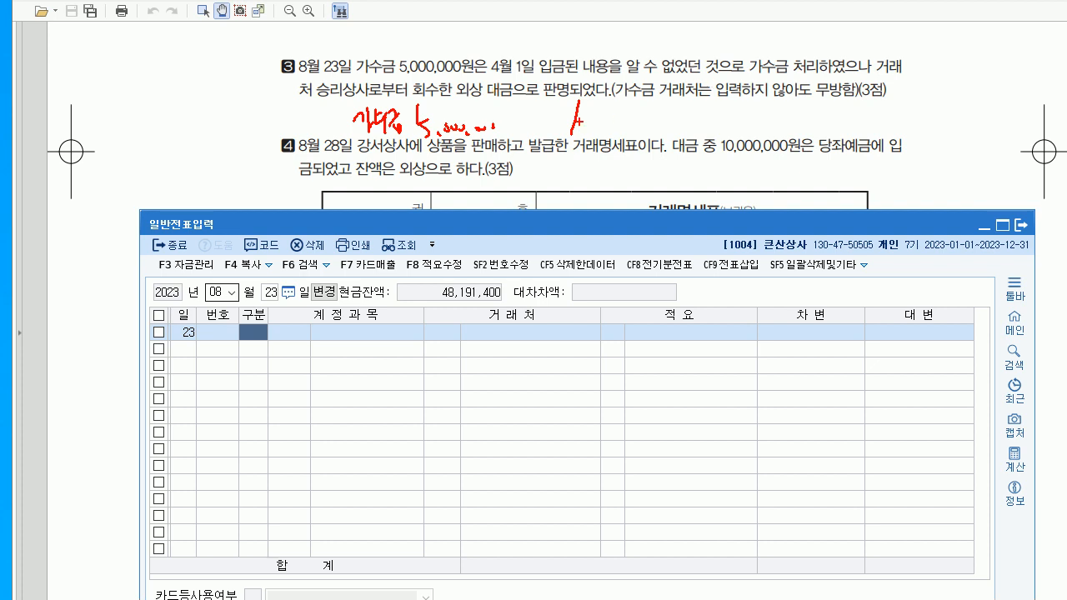
mouse_move(612, 116)
mouse_down()
mouse_move(642, 132)
mouse_move(692, 116)
mouse_move(699, 131)
mouse_up()
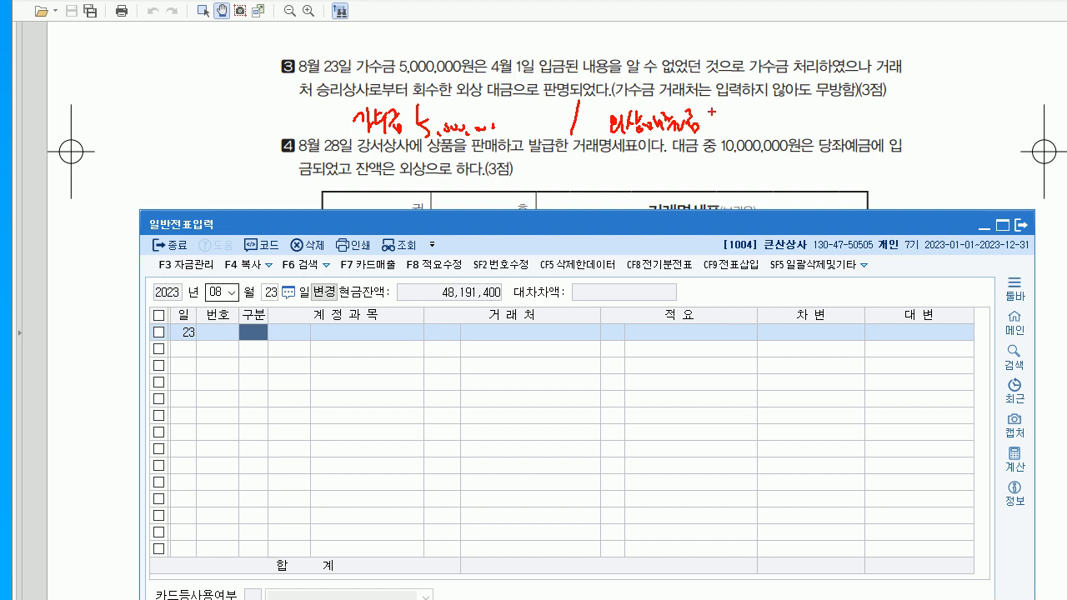
drag(720, 105, 724, 130)
mouse_move(727, 115)
mouse_down()
mouse_move(741, 114)
mouse_move(741, 128)
mouse_up()
drag(753, 121, 763, 122)
drag(772, 121, 778, 131)
drag(785, 122, 786, 123)
mouse_move(656, 146)
mouse_down()
mouse_move(659, 155)
mouse_move(724, 146)
mouse_move(727, 172)
mouse_up()
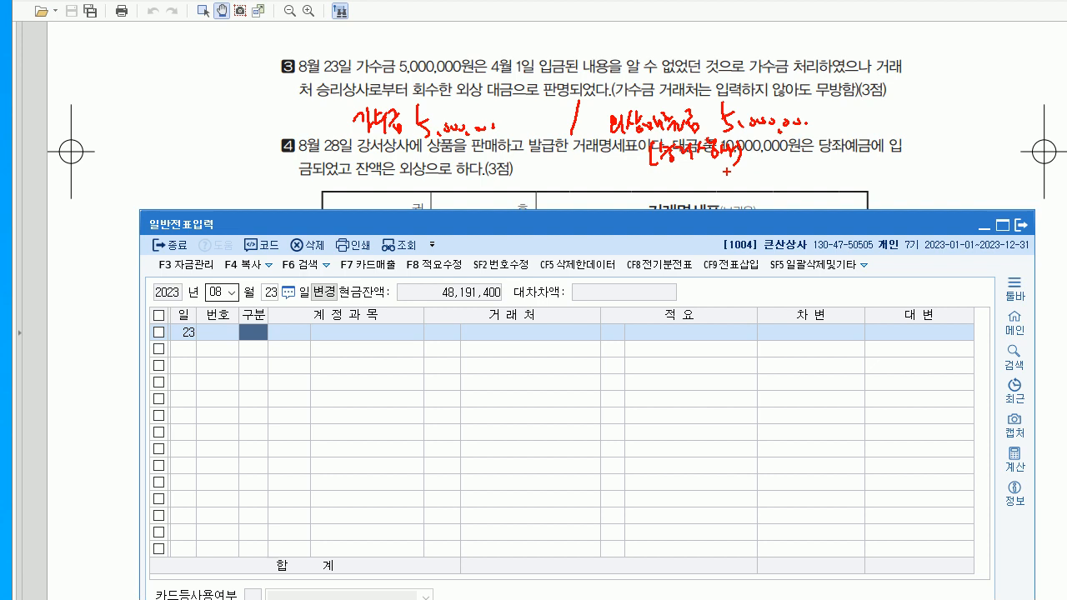
- Enter the debit line to 0257 가수금 for 5,000,000
key(Escape)
text(3)
key(Return)
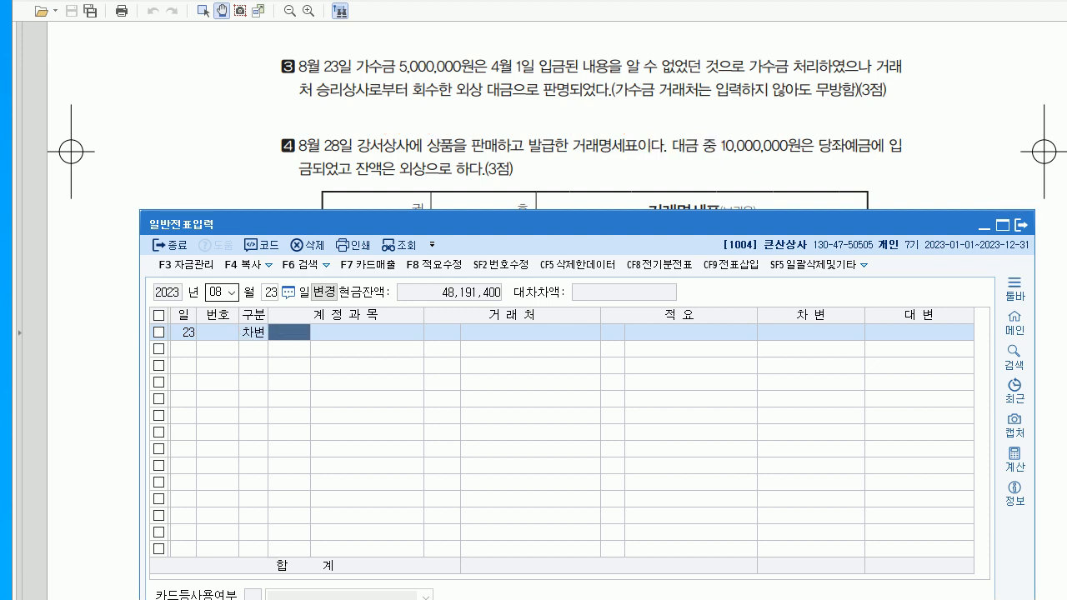
text(257)
key(Return)
key(Return)
key(Return)
key(Return)
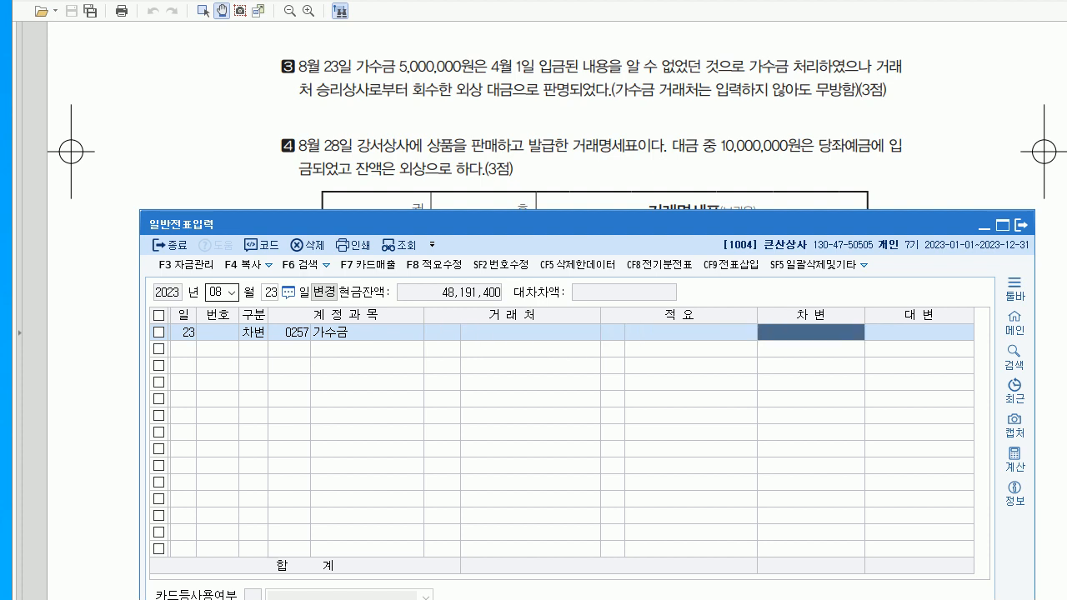
text(5000000)
key(Return)
text(4)
- Add the credit line to 0108 외상매출금 with customer 승리상사
key(Return)
text(108)
key(Return)
text(승리)
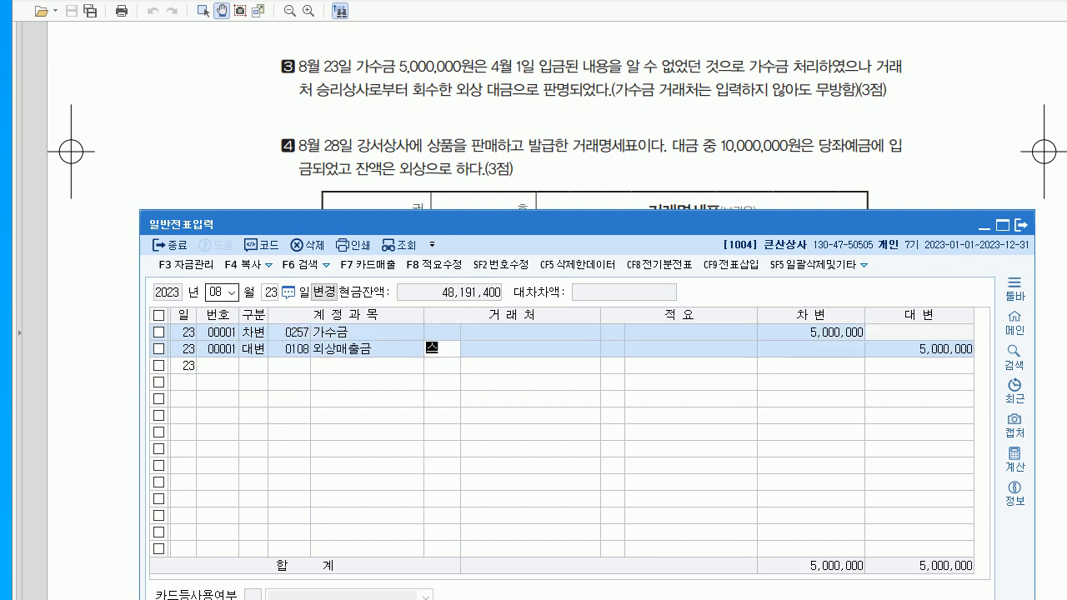
key(Return)
key(Return)
key(Return)
key(Return)
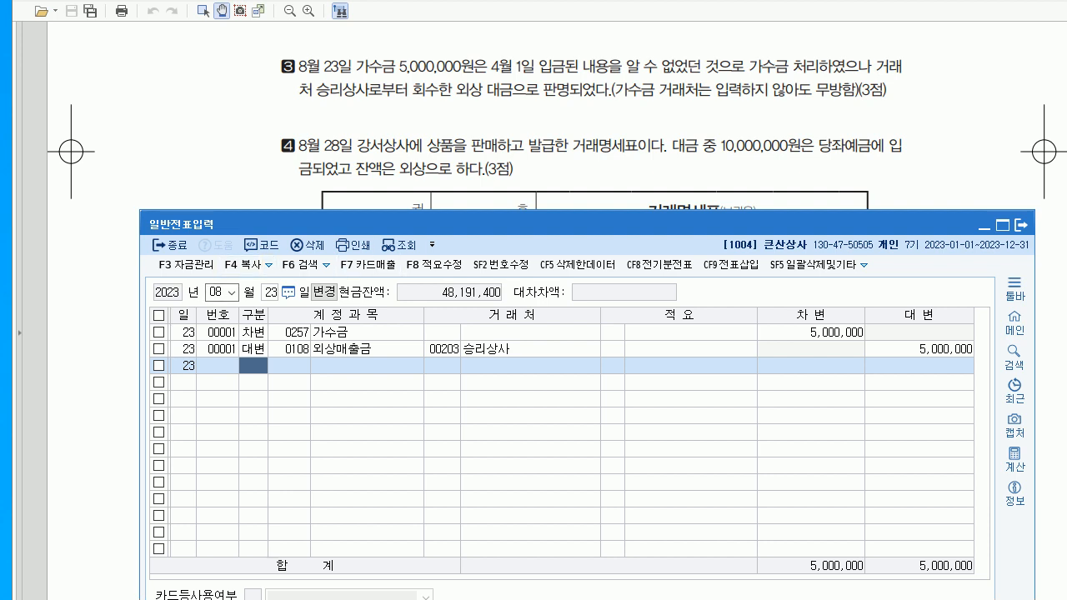
- Start the next voucher dated August 28
key(Escape)
text(28)
key(Return)
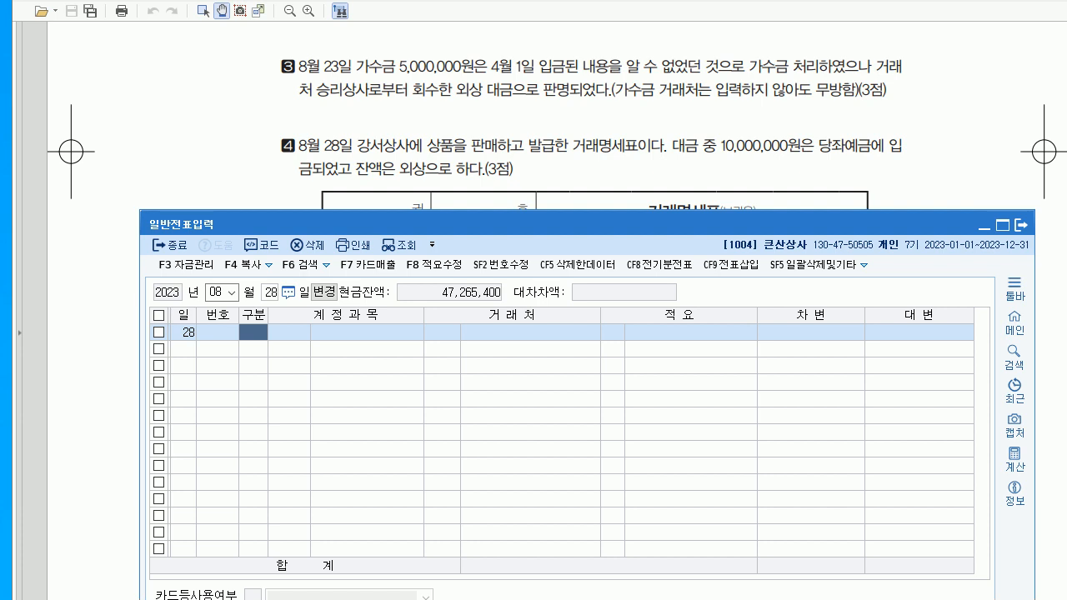
- Jot 당좌예금 and 외상매출금 as the debit accounts above question 4's statement
key(alt+Tab)
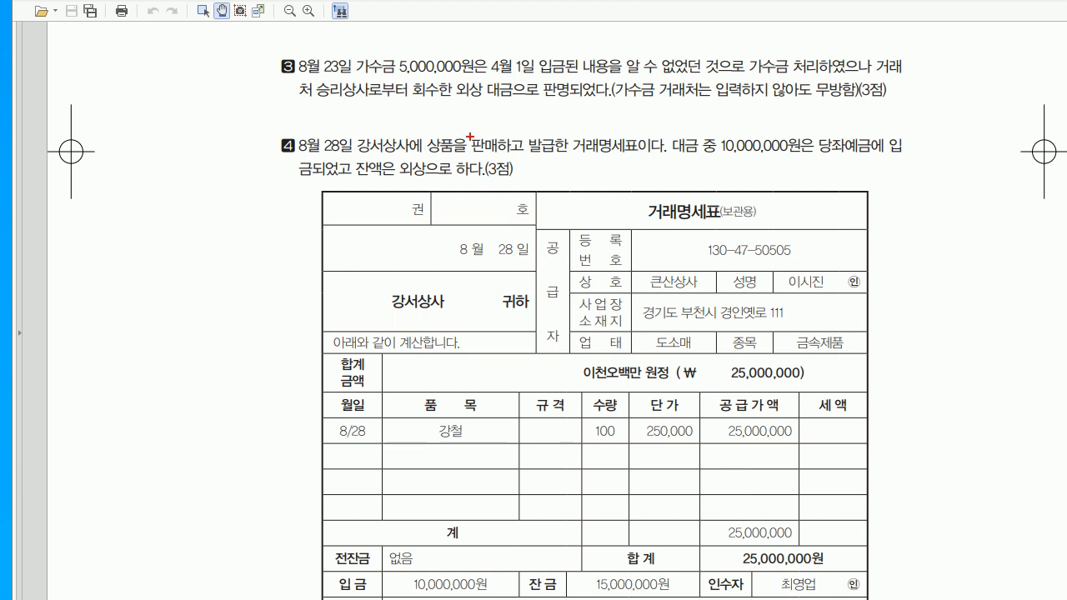
drag(572, 170, 582, 181)
mouse_move(588, 165)
mouse_down()
mouse_move(587, 190)
mouse_move(640, 177)
mouse_move(645, 200)
mouse_move(653, 183)
mouse_up()
mouse_move(647, 185)
mouse_down()
mouse_move(656, 182)
mouse_move(655, 199)
mouse_up()
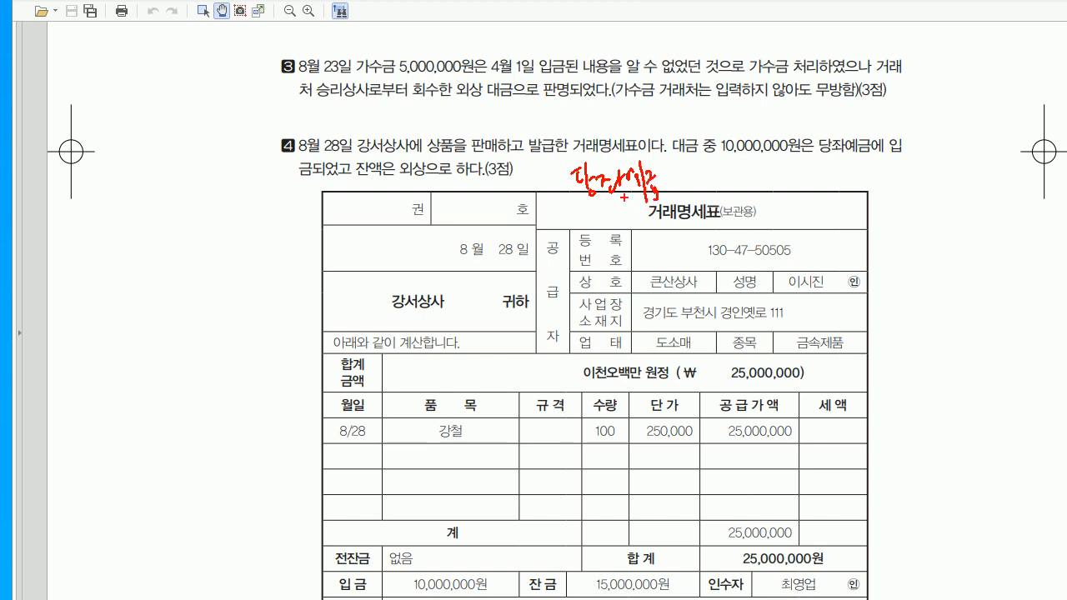
mouse_move(590, 210)
mouse_down()
mouse_move(604, 230)
mouse_move(644, 227)
mouse_move(650, 212)
mouse_move(677, 230)
mouse_up()
- Note 상품매출 as the credit, clear the pen marks, and scroll to the statement's remarks
drag(746, 164, 746, 238)
drag(777, 169, 790, 180)
mouse_move(788, 172)
mouse_down()
mouse_move(799, 193)
mouse_move(806, 173)
mouse_move(807, 192)
mouse_move(847, 174)
mouse_up()
drag(836, 178, 839, 191)
drag(838, 167, 859, 192)
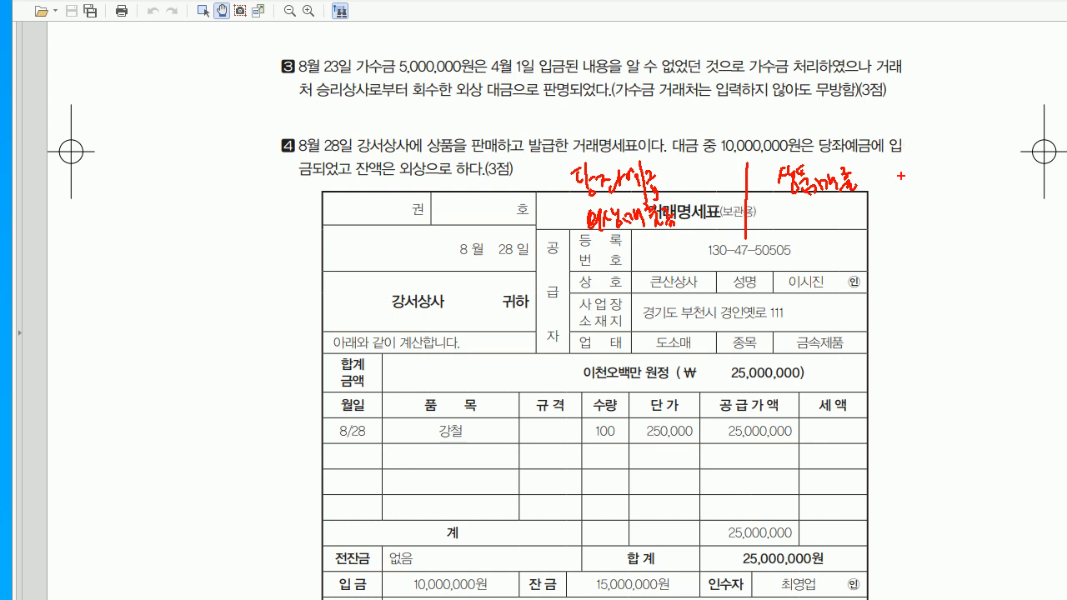
drag(560, 211, 574, 212)
key(Escape)
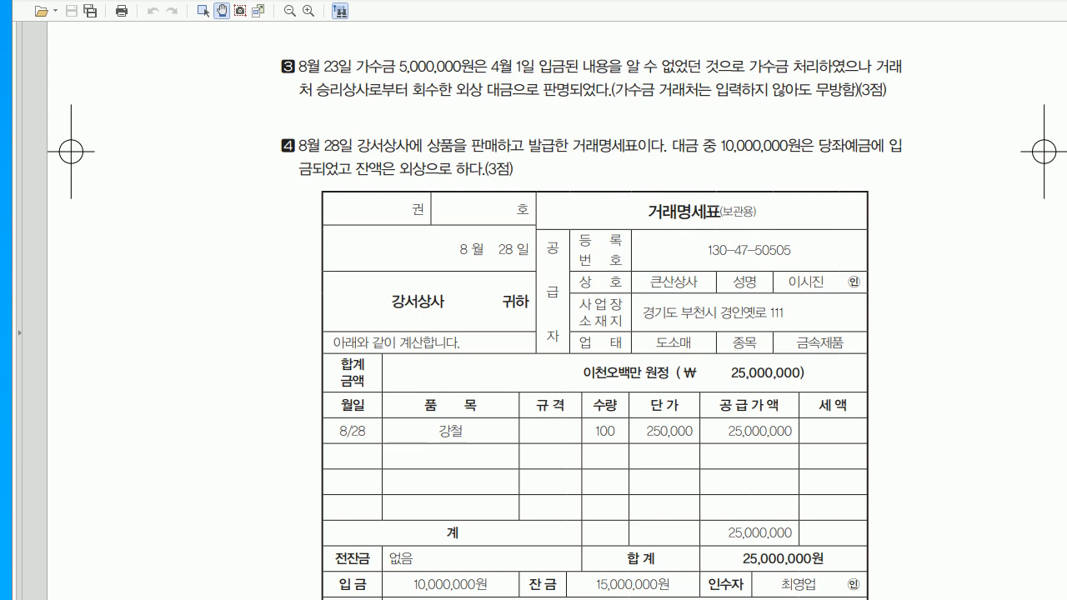
scroll(557, 307, down, 5)
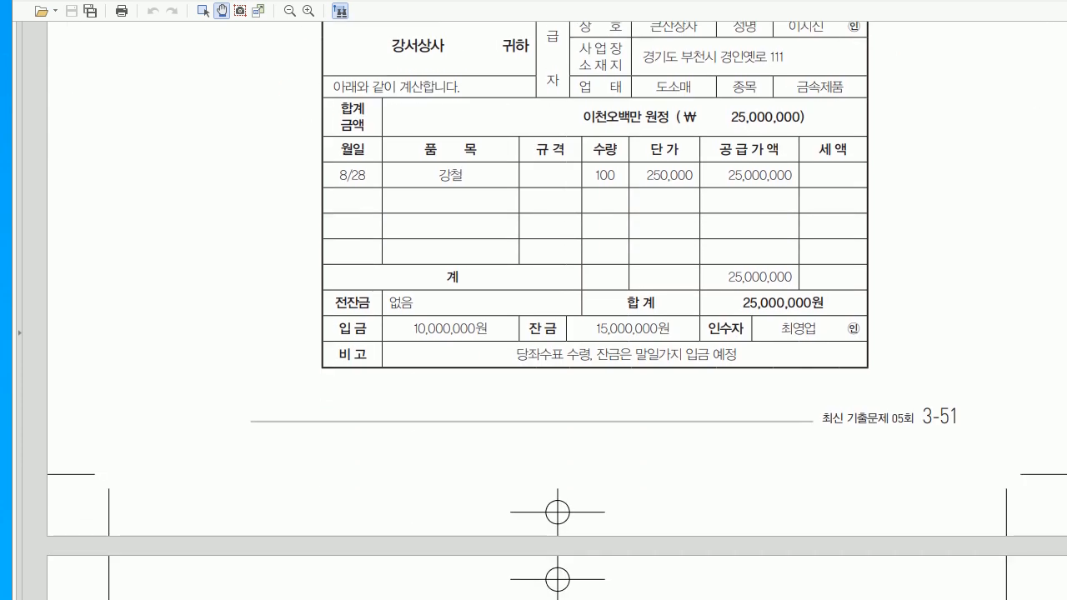
- Enter the debit line to 0102 당좌예금 for 10,000,000
key(alt+Tab)
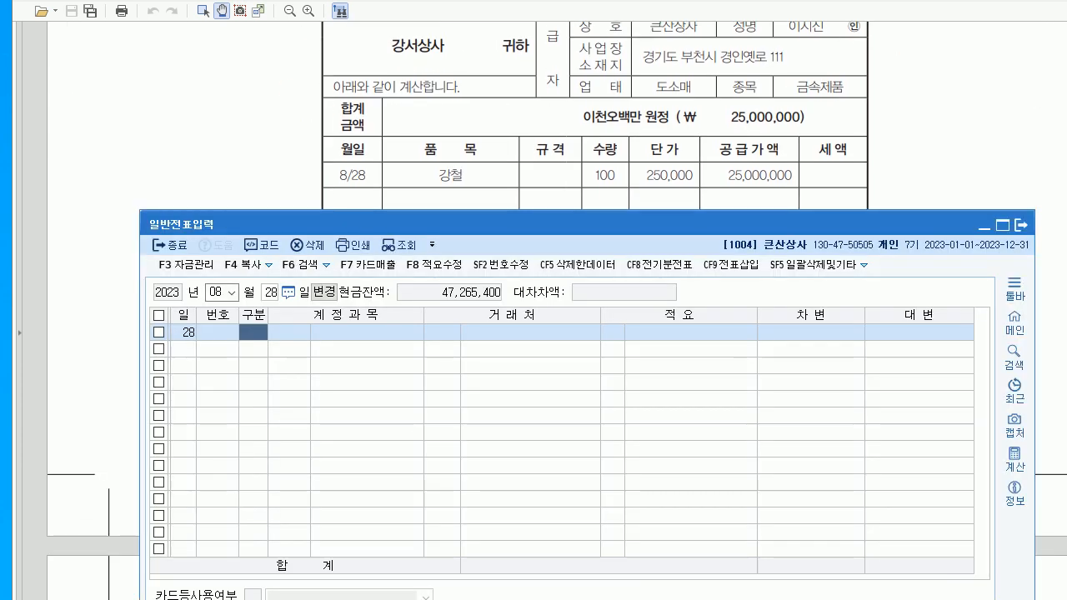
text(3)
key(Return)
text(102)
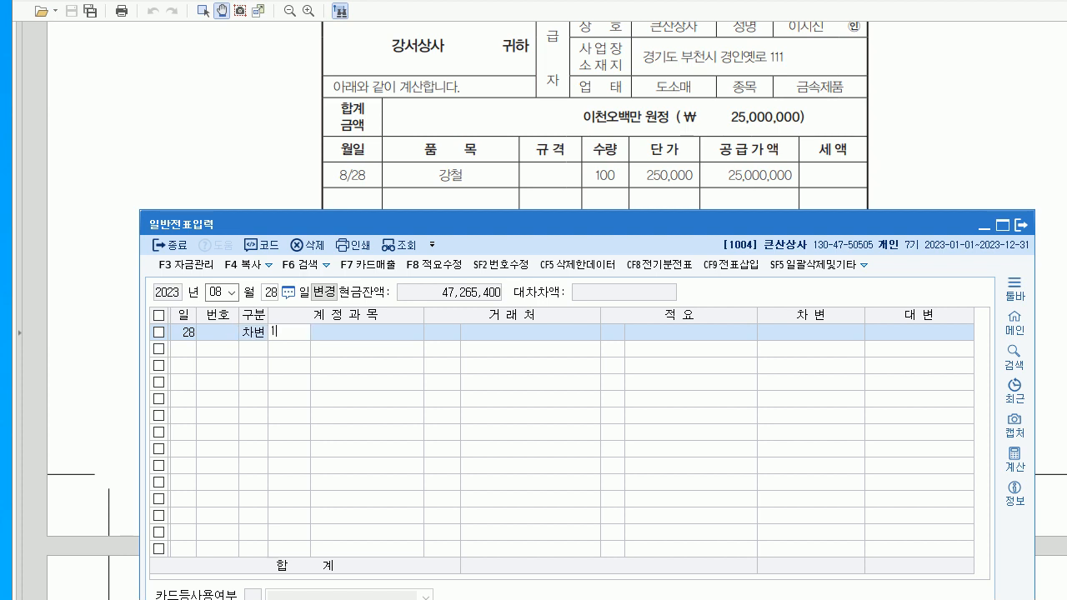
key(Return)
key(Return)
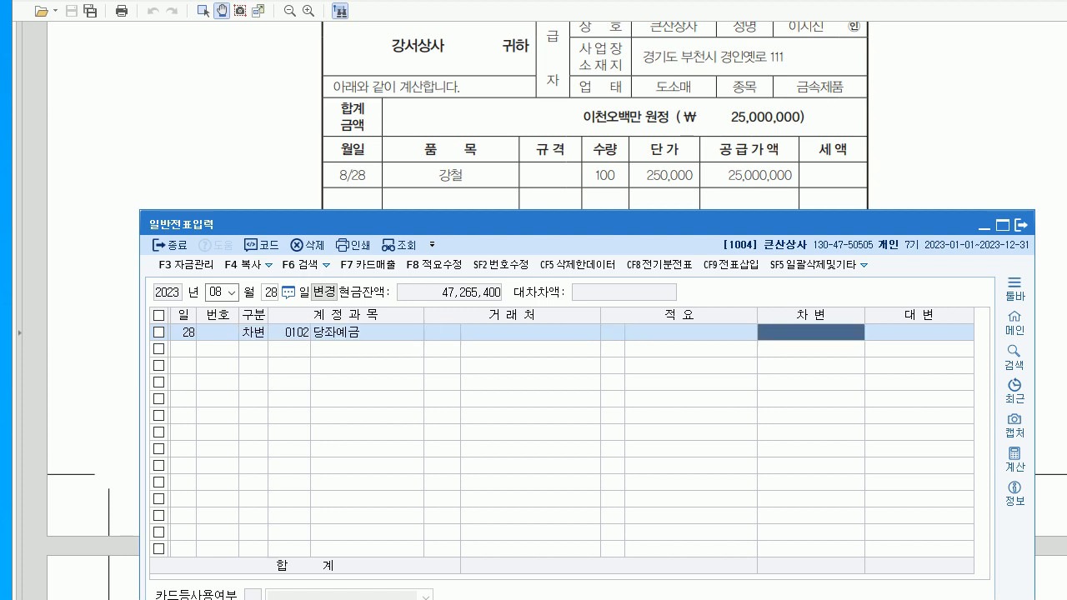
text(10000000)
key(Return)
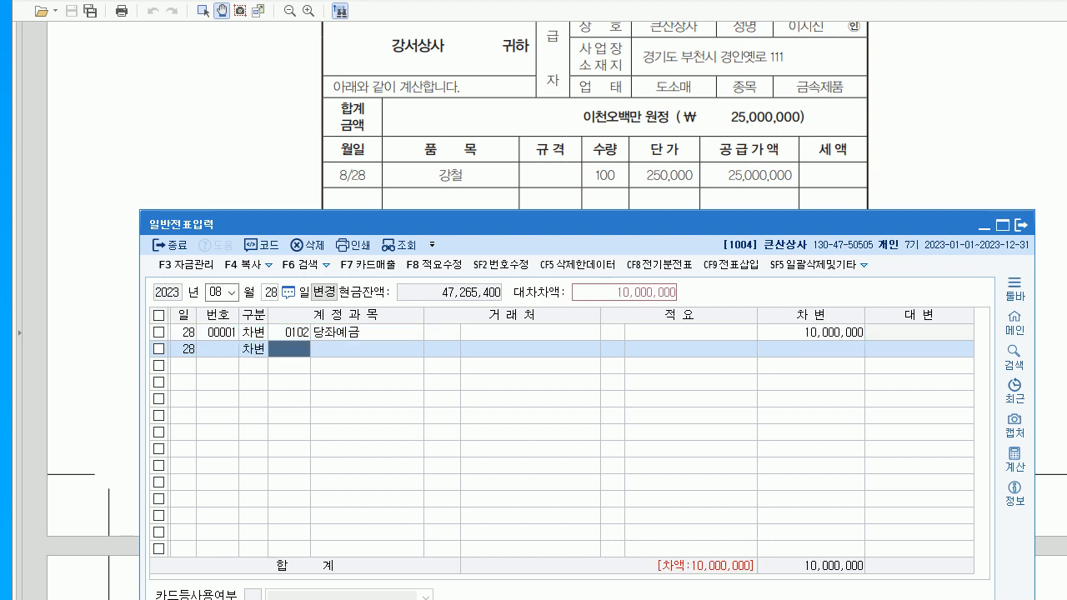
- Debit 0108 외상매출금 15,000,000 with customer 강서상사
text(108)
key(Return)
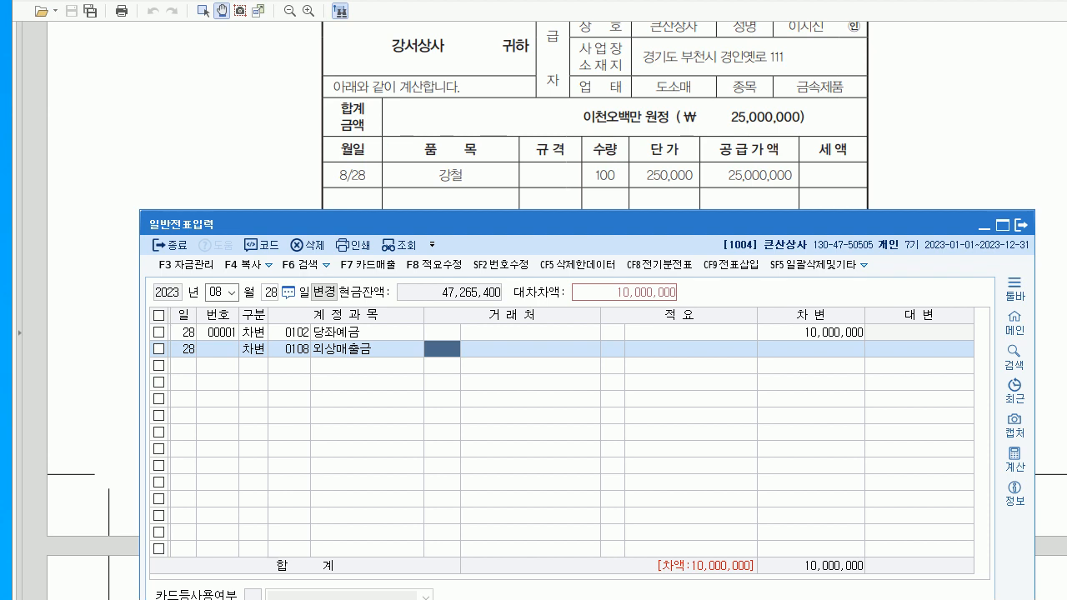
text(강세)
key(Return)
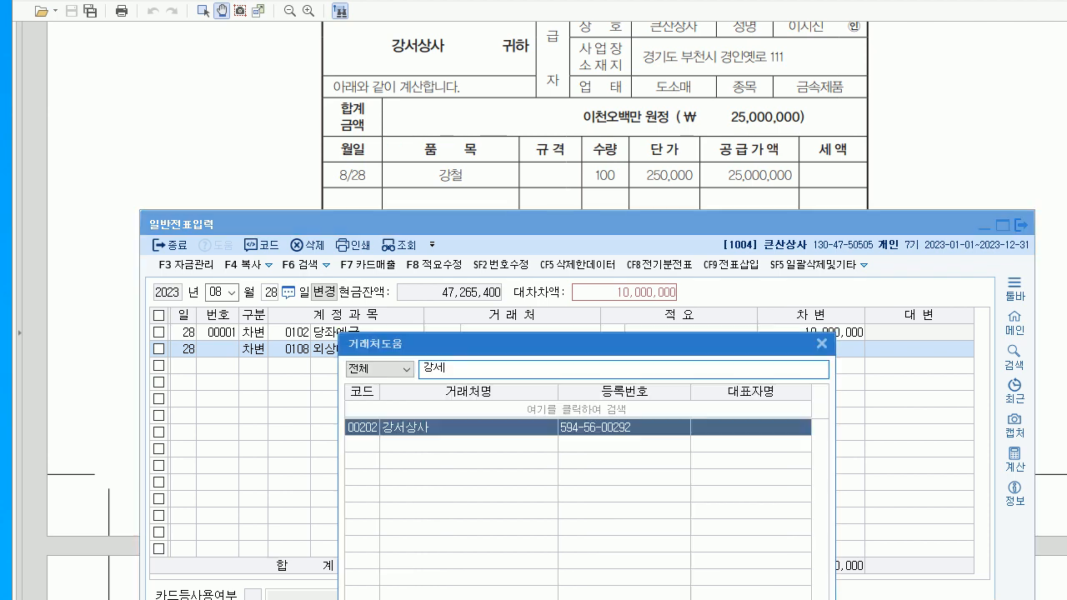
key(Return)
key(Return)
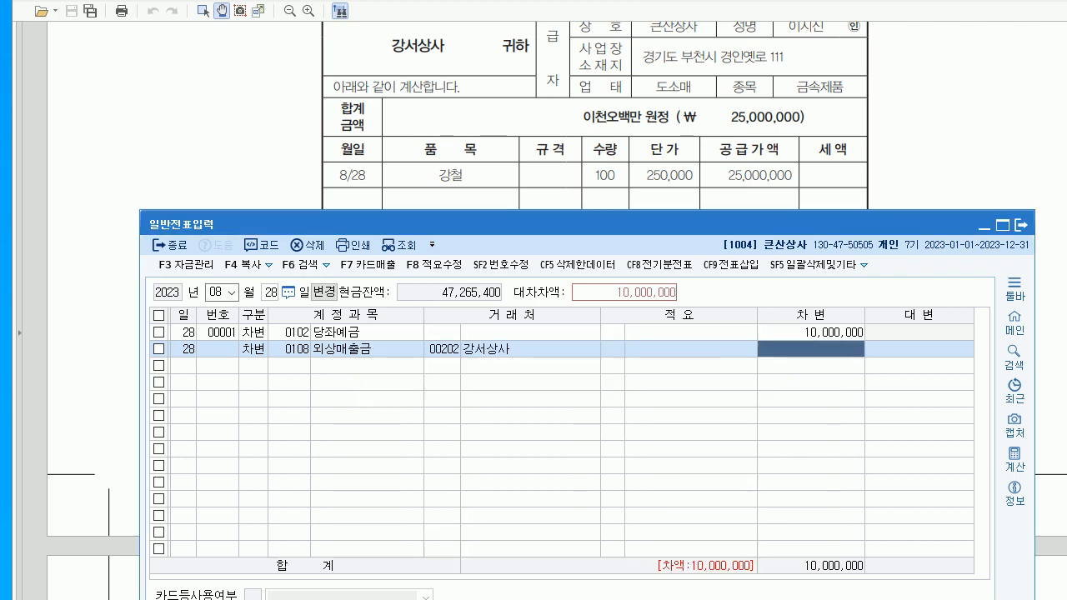
text(15)
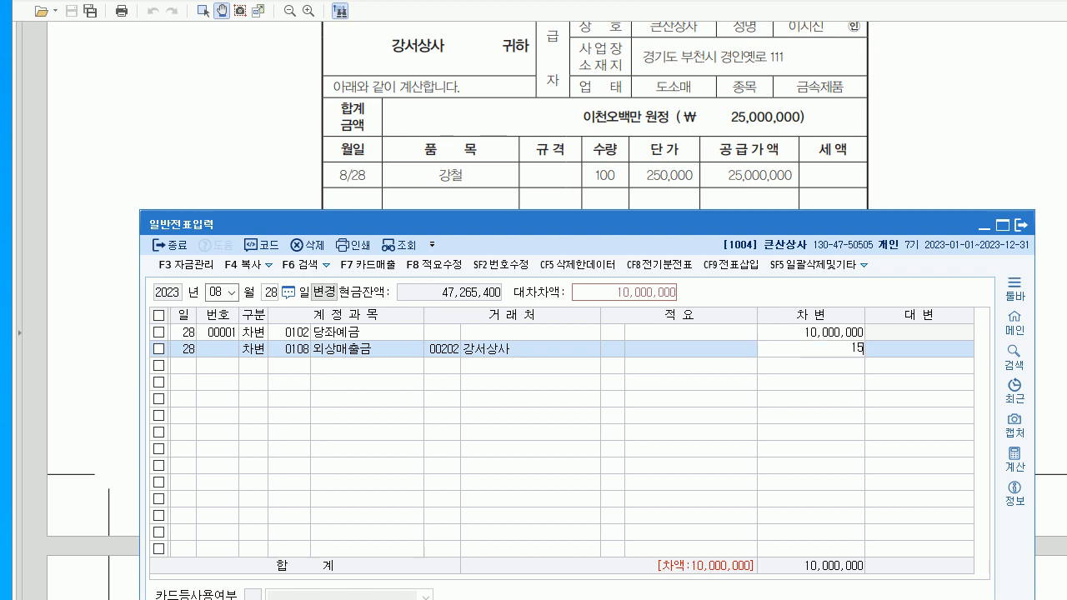
text(,000,000)
key(Return)
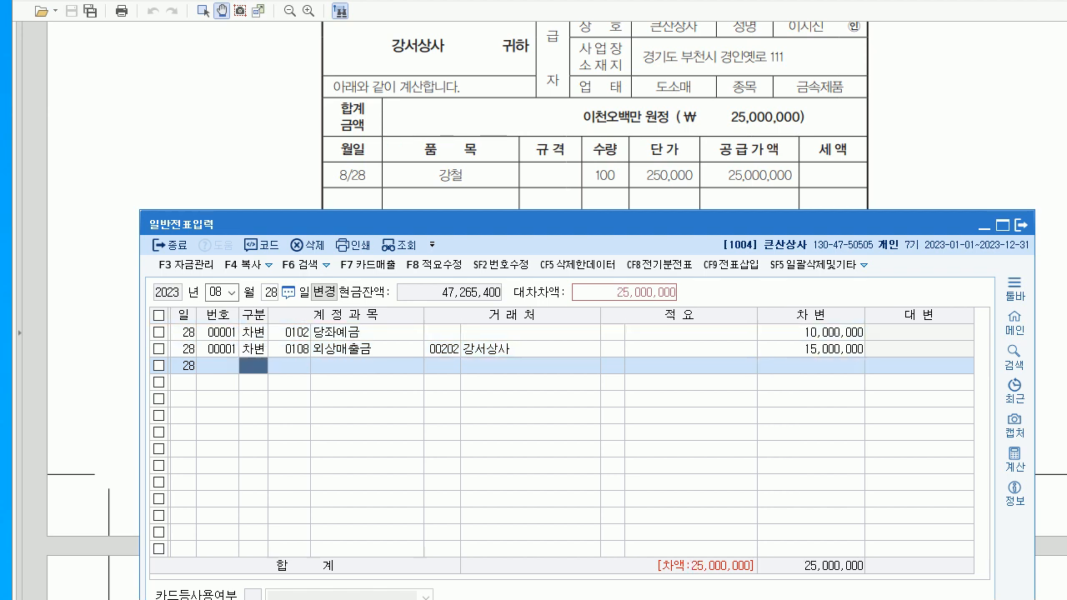
- Credit 0401 상품매출 for the balancing 25,000,000
text(4)
key(Return)
text(401)
key(Return)
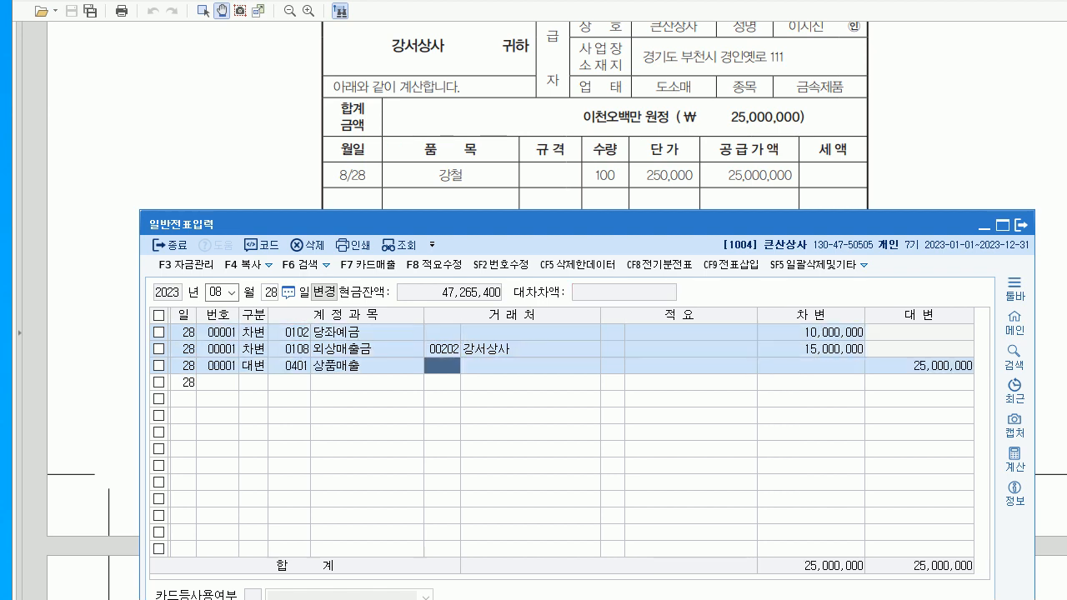
key(Return)
key(Return)
key(Return)
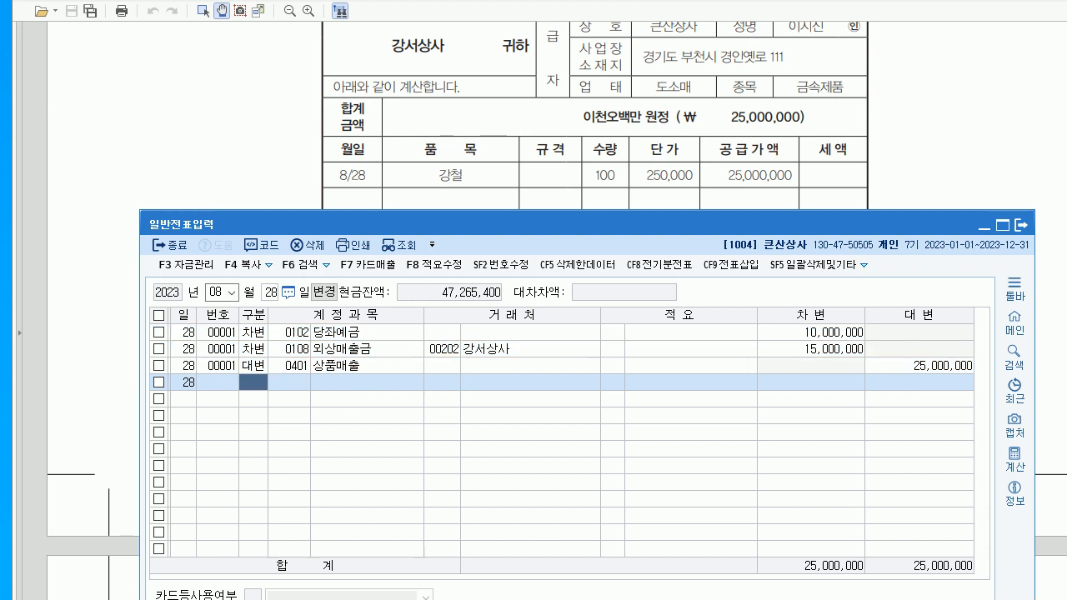
- Review the 상품매출 line, then scroll the PDF to questions 5–7
click(290, 366)
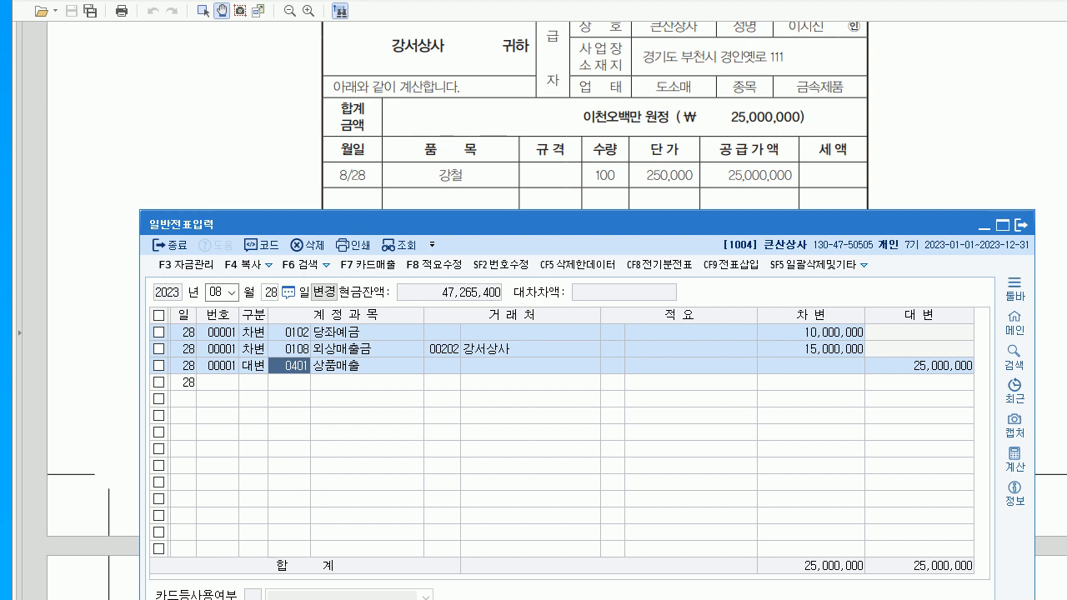
key(alt+Tab)
scroll(557, 310, down, 7)
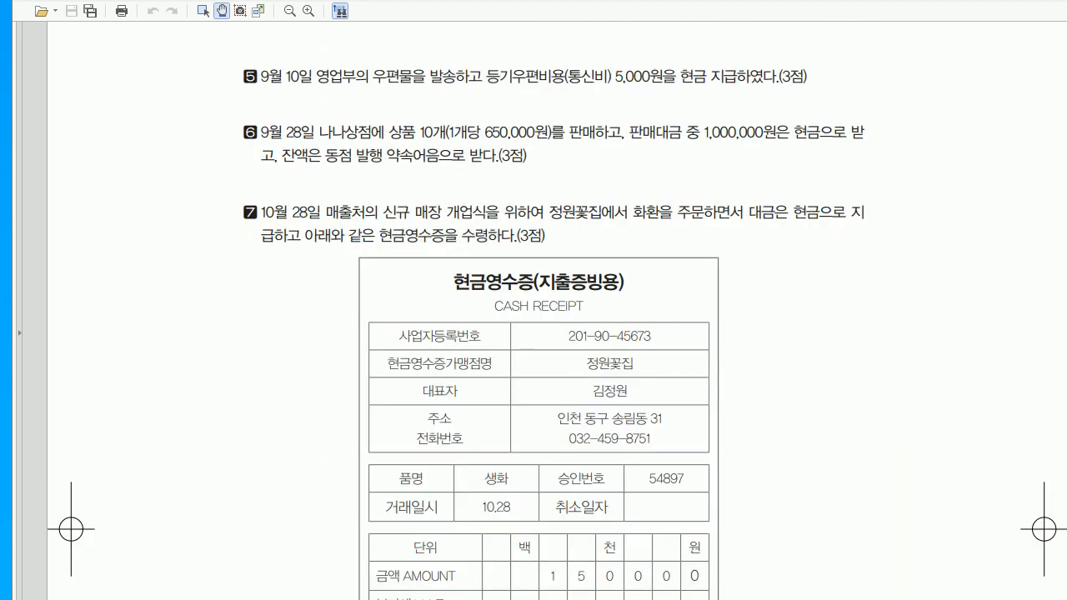
- Set the voucher date to September 10
key(alt+Tab)
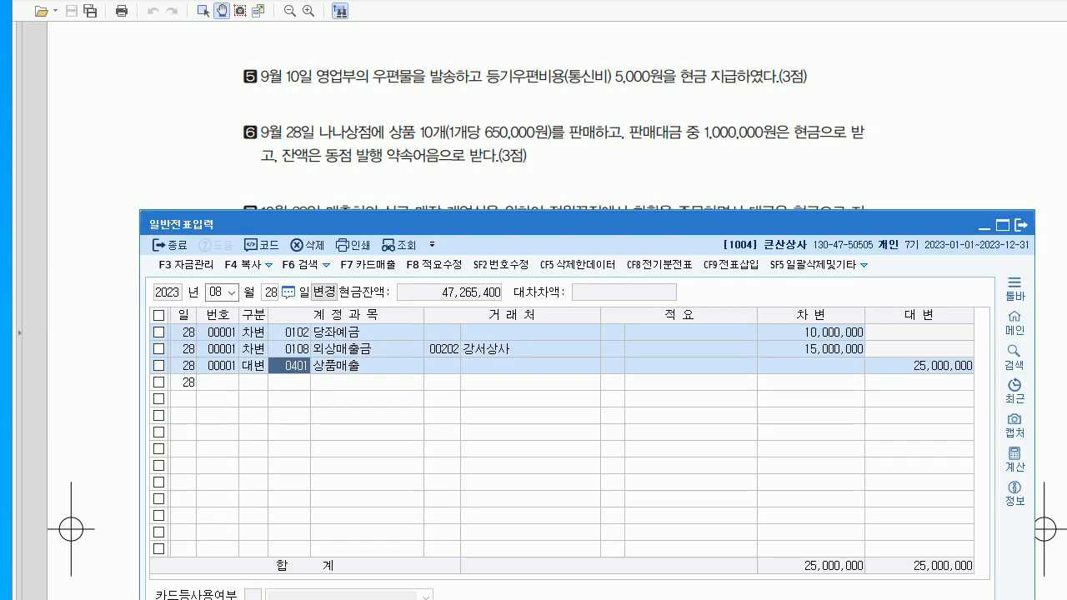
drag(583, 224, 586, 143)
click(219, 210)
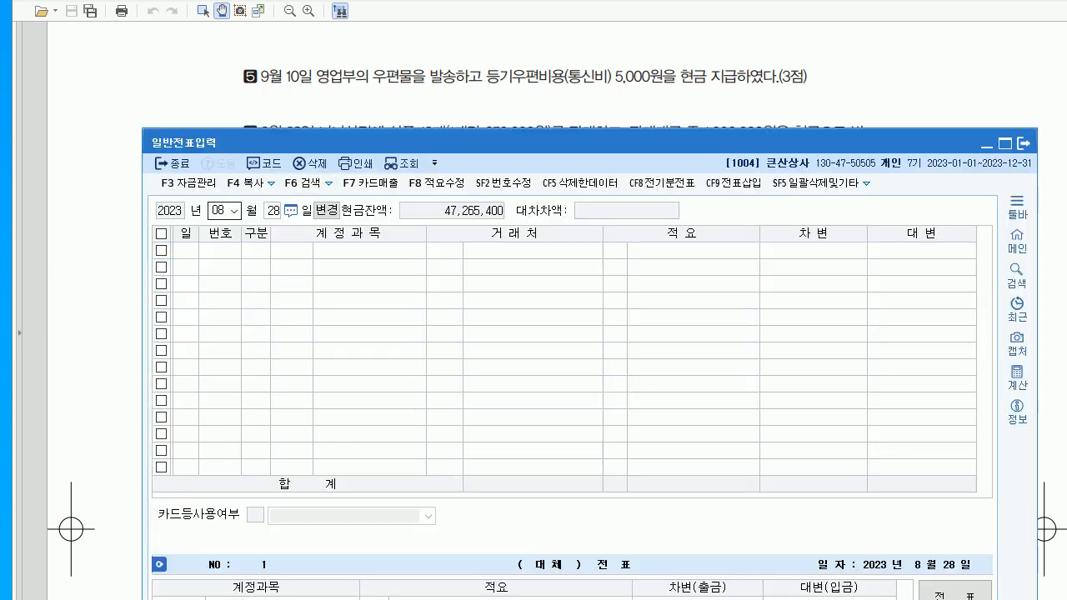
text(0910)
key(Return)
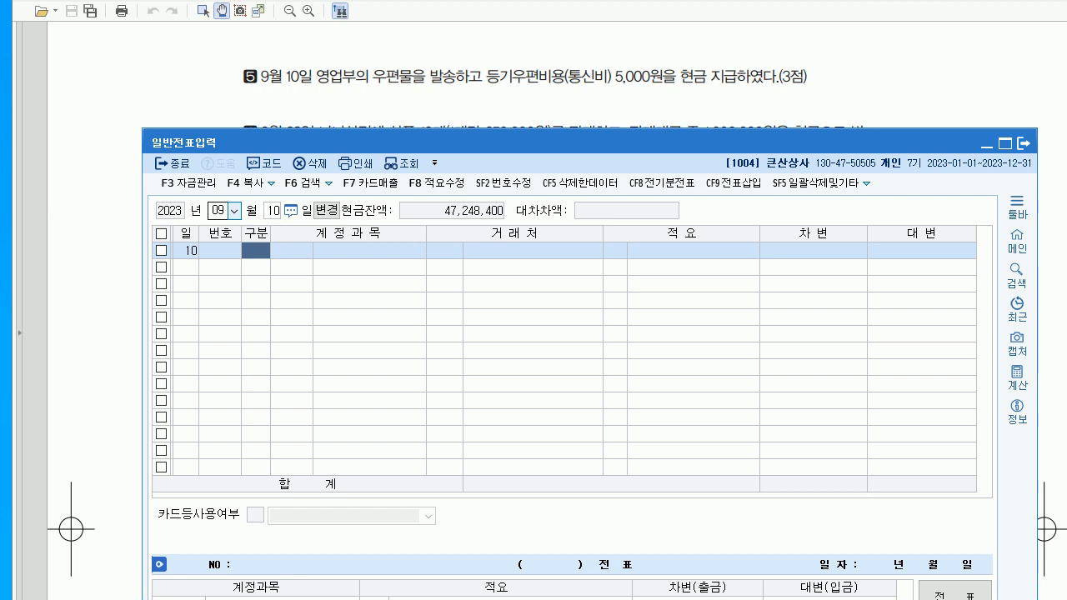
drag(586, 142, 589, 133)
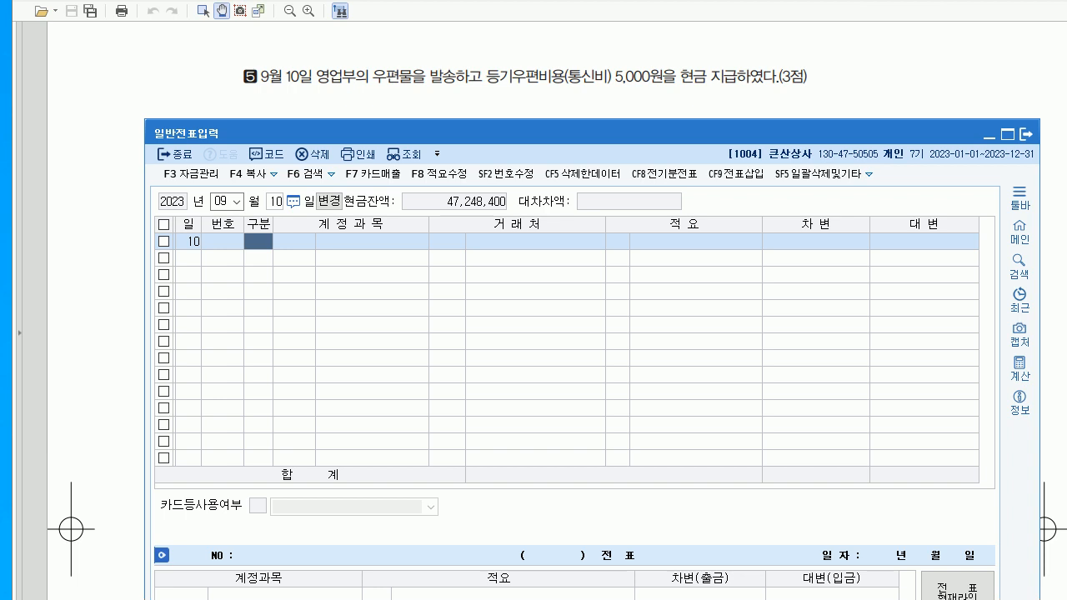
- Enter a cash-payment line to 0814 통신비 for 5,000
text(1)
key(Return)
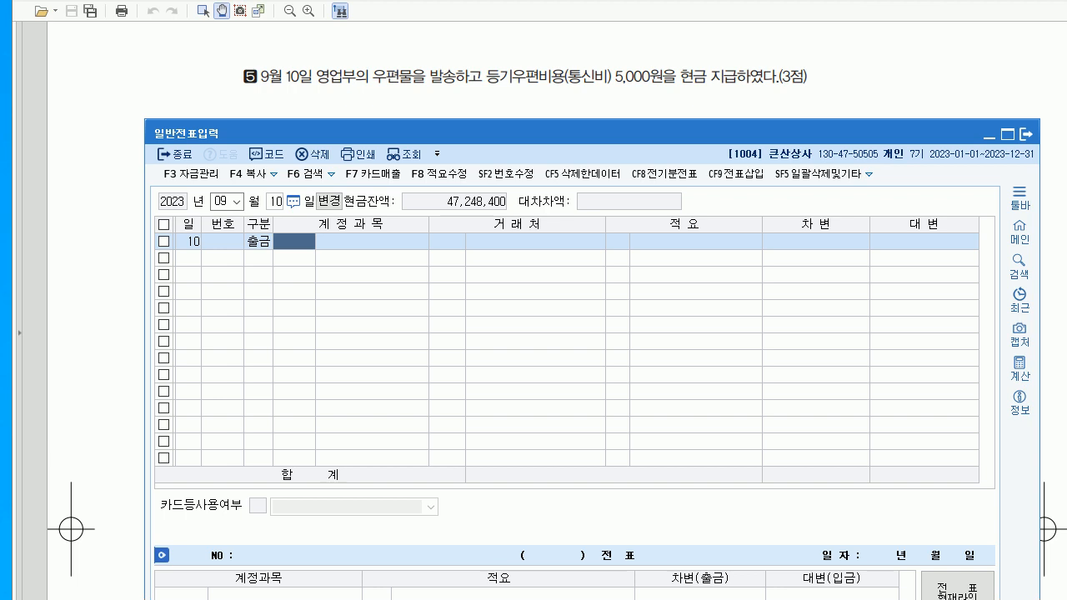
text(814)
key(Return)
key(Return)
key(Return)
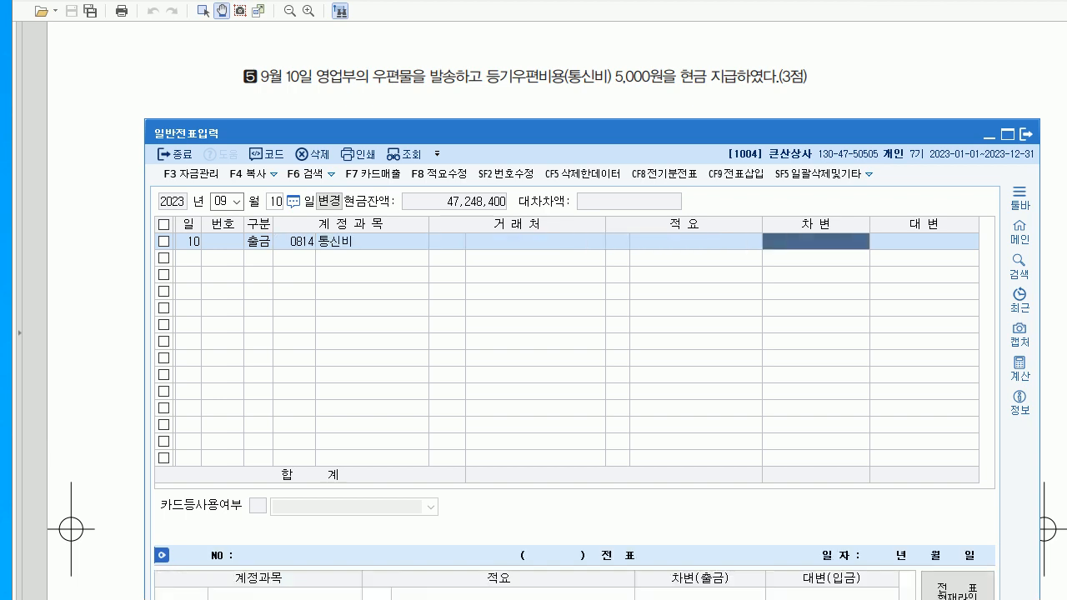
text(5000)
key(Return)
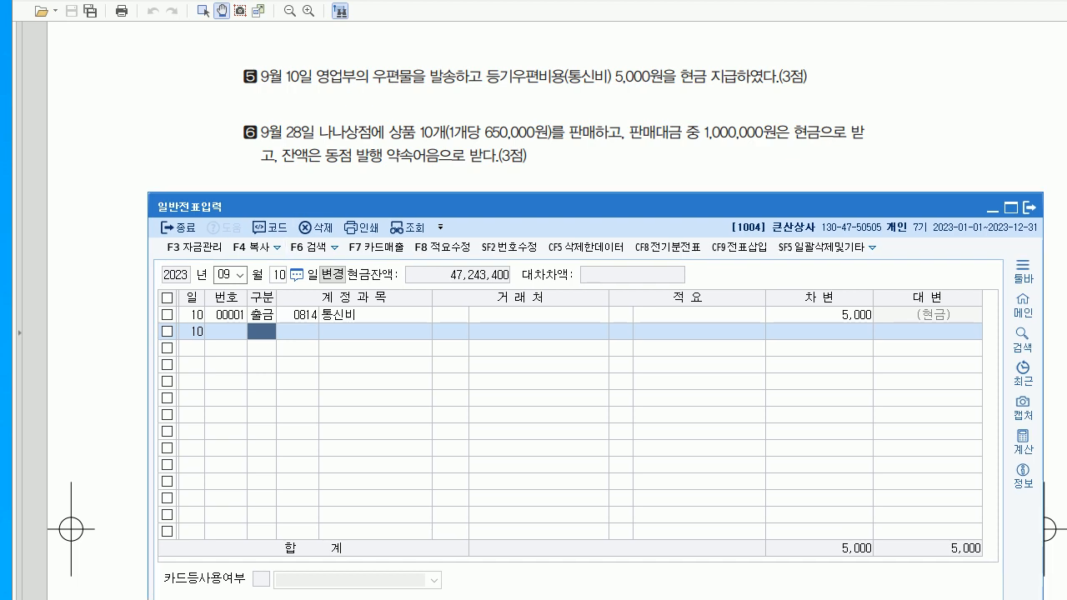
click(282, 274)
- Date the voucher September 28 and debit 0101 현금 1,000,000
text(28)
key(Return)
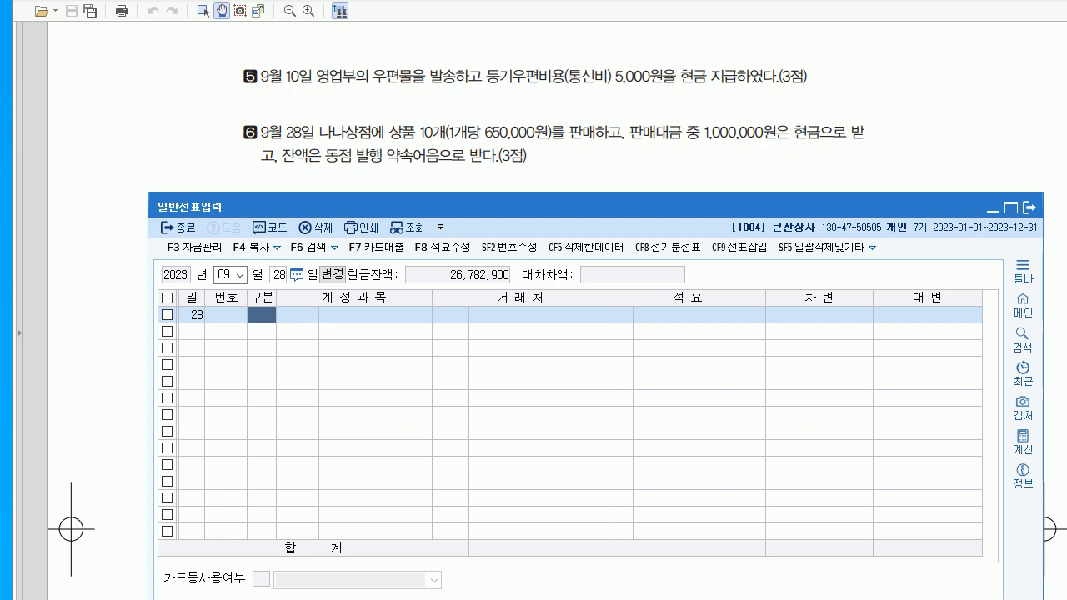
text(3)
key(Return)
text(101)
key(Return)
key(Return)
key(Return)
key(Return)
text(1000000)
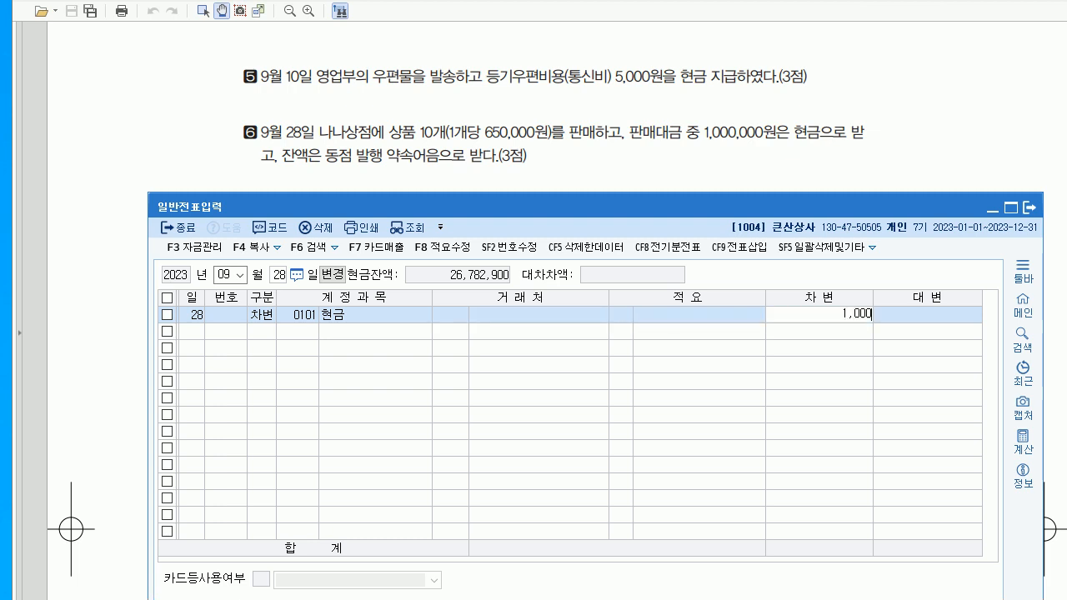
key(Return)
text(3)
- Debit 0110 받을어음 5,500,000 with trading partner 나나상점
key(Return)
text(110)
key(Return)
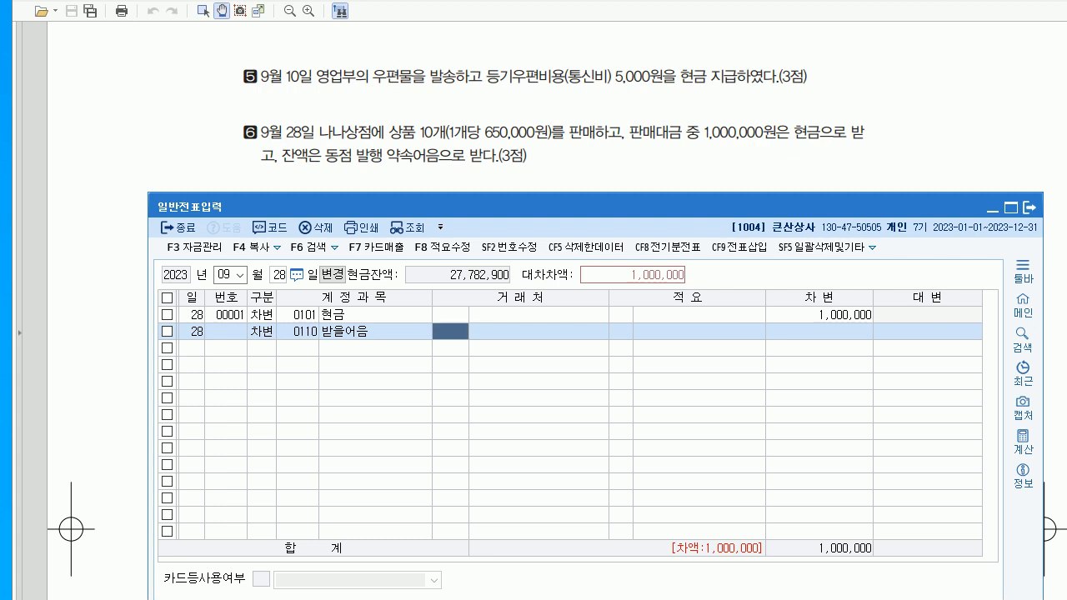
text(나나)
key(Return)
key(Return)
key(Return)
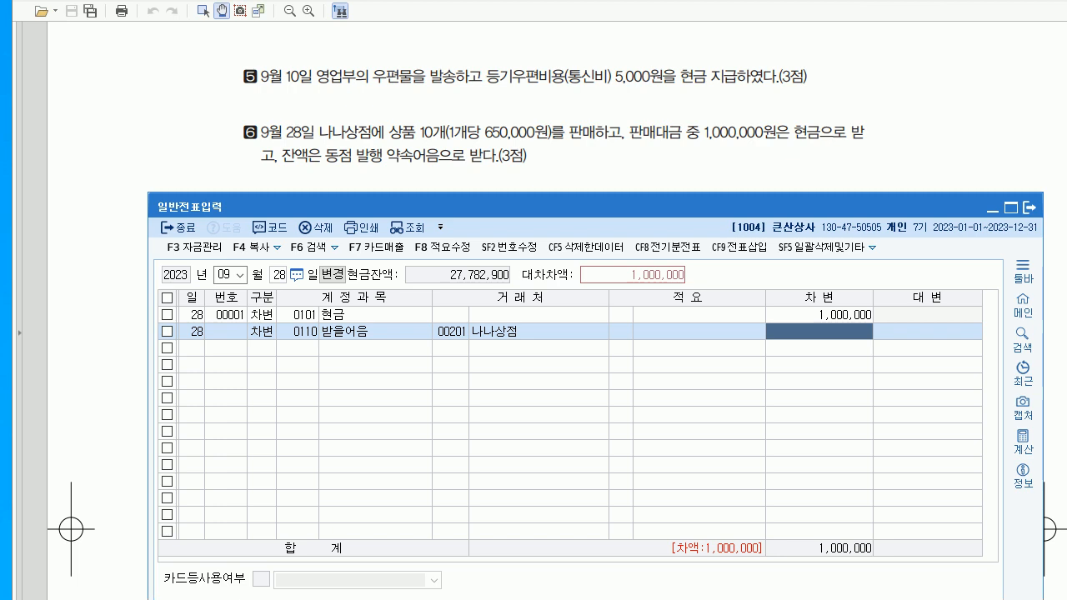
text(5500000)
key(Return)
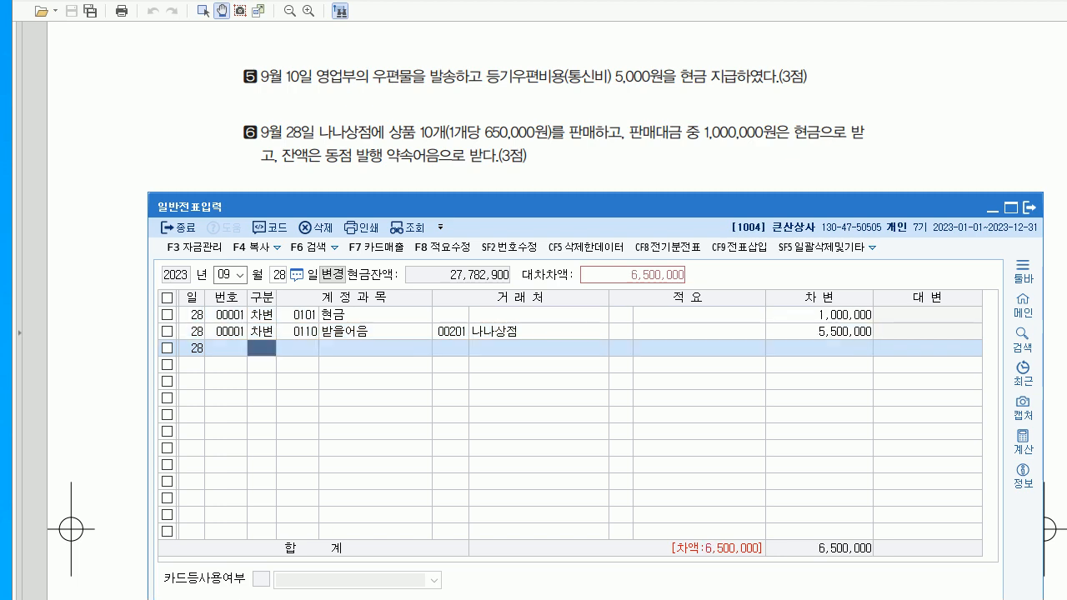
- Credit 0401 상품매출 for 6,500,000, then scroll the PDF to question 7
text(4)
key(Return)
text(401)
key(Return)
key(Return)
key(Return)
key(Return)
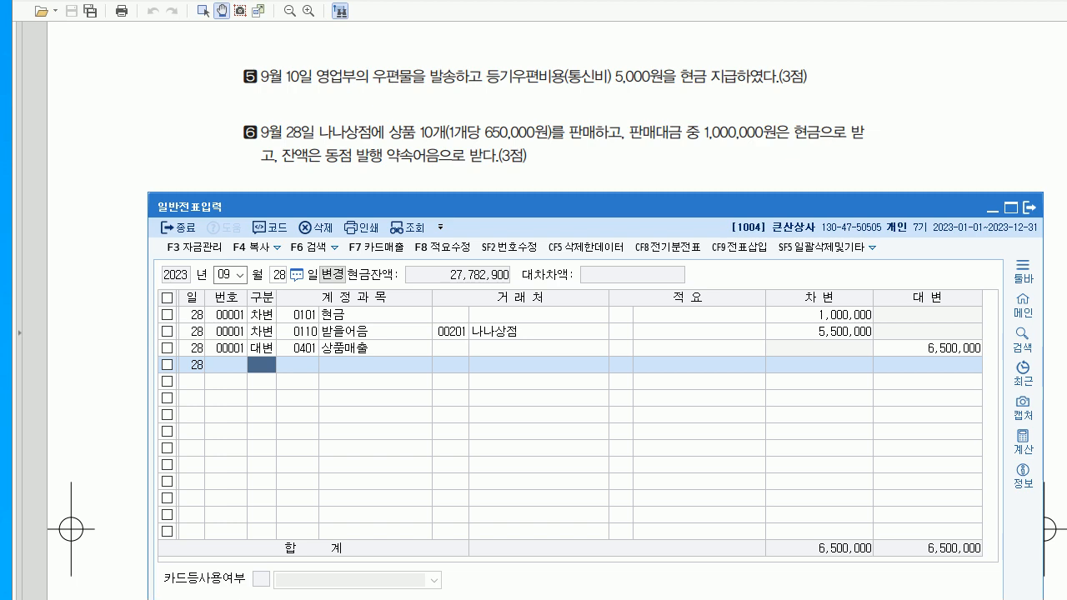
key(alt+Tab)
scroll(539, 334, down, 3)
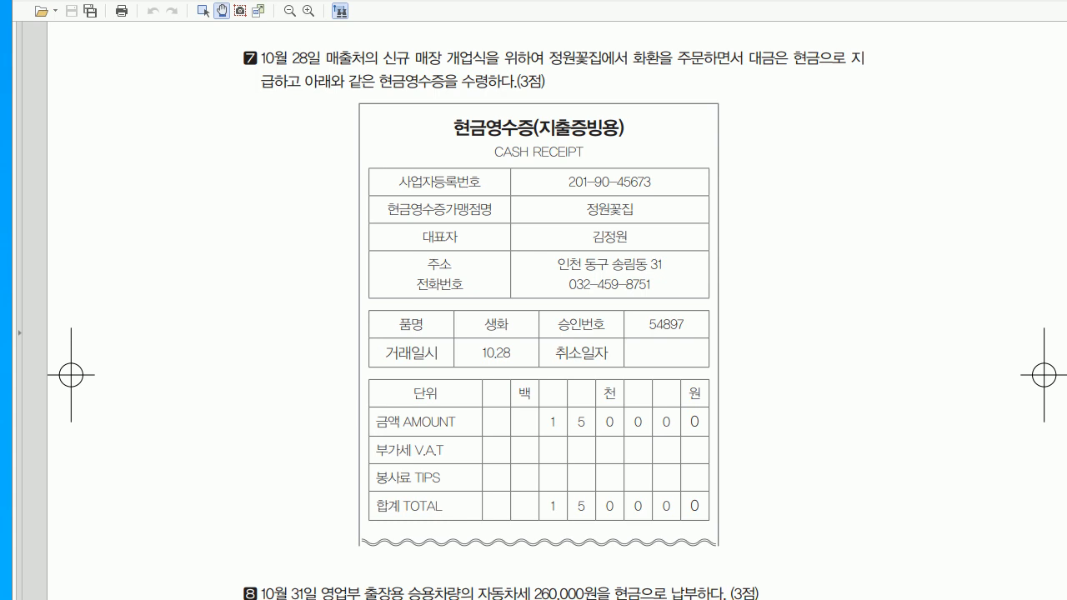
- Change the voucher date to October 28 and check the flower receipt
key(alt+Tab)
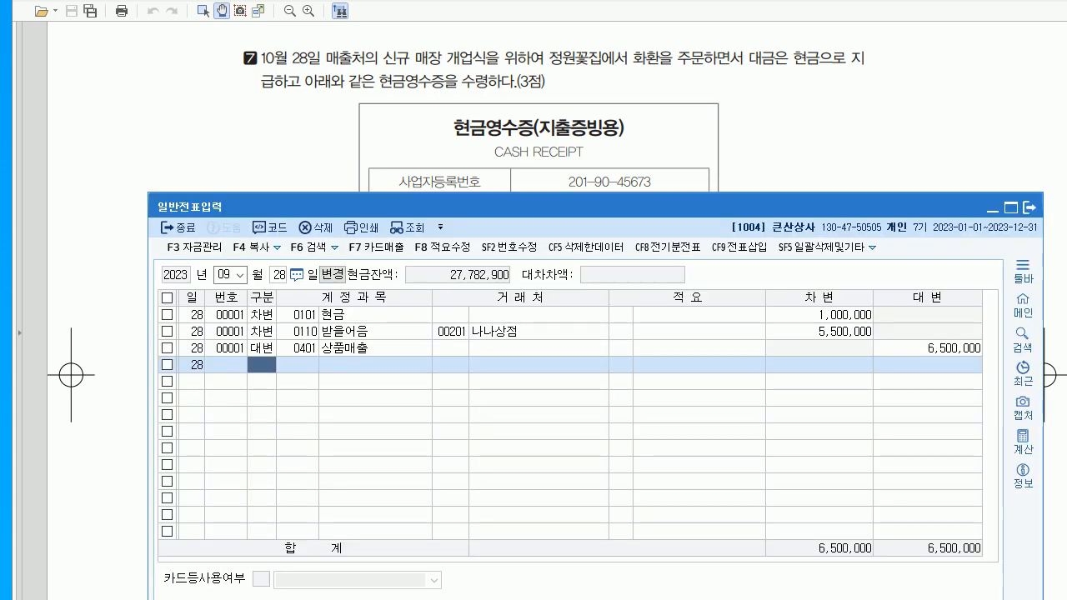
click(225, 276)
text(10)
key(Return)
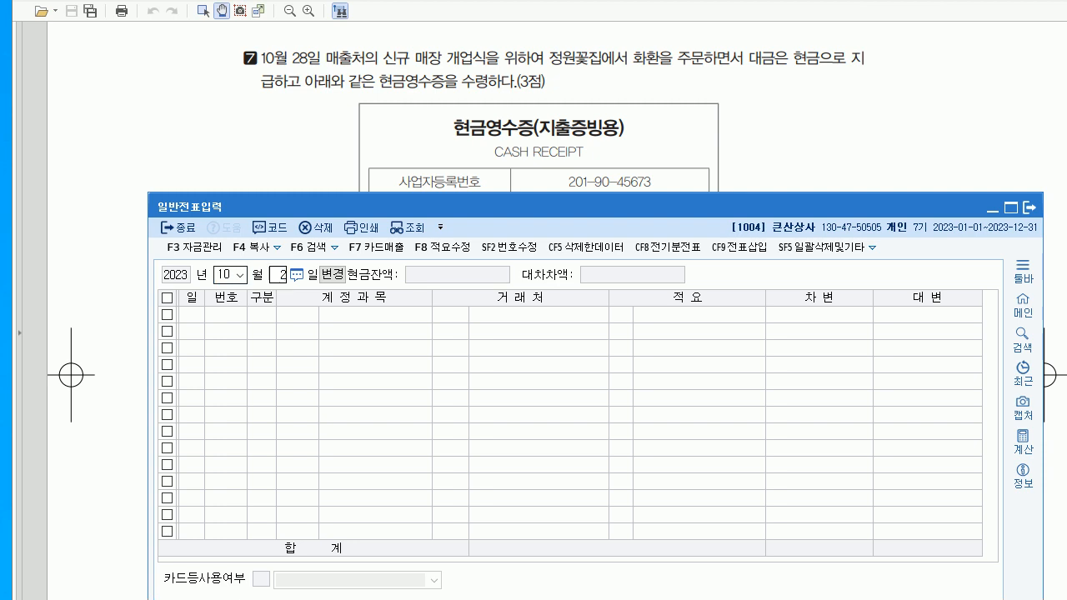
key(Return)
key(alt+Tab)
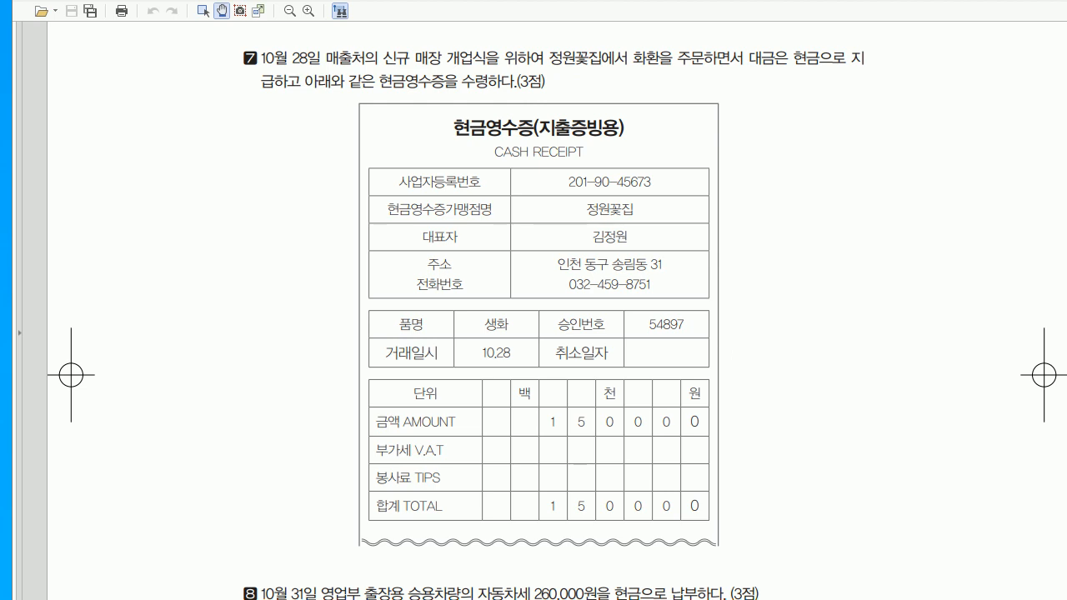
key(alt+Tab)
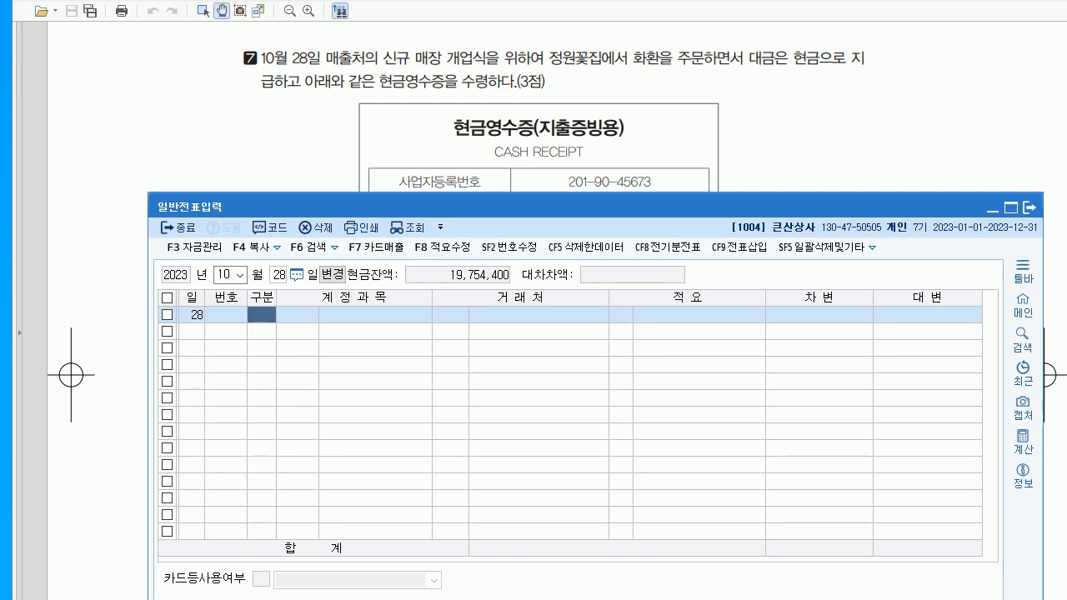
- Enter a cash-payment line to 0813 접대비 for 150,000
text(1)
key(Return)
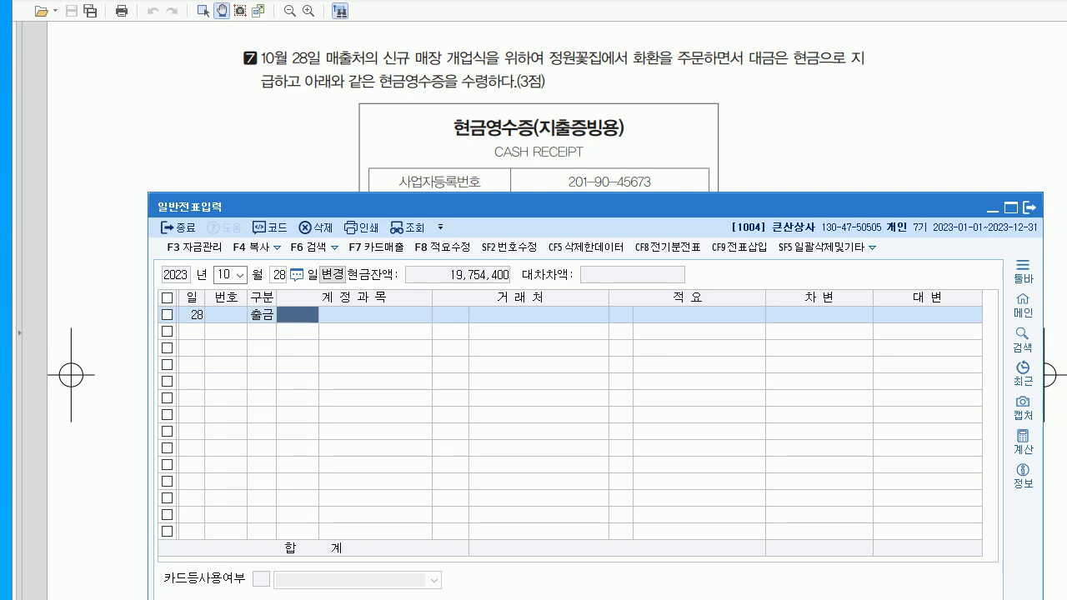
text(813)
key(Return)
key(Return)
key(Return)
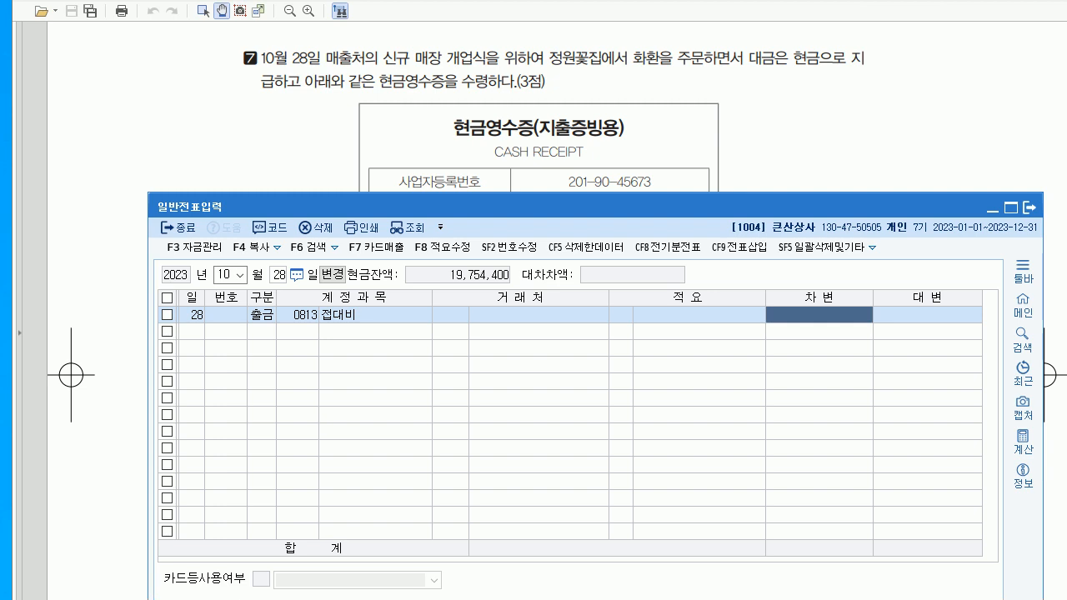
text(1500000)
key(Return)
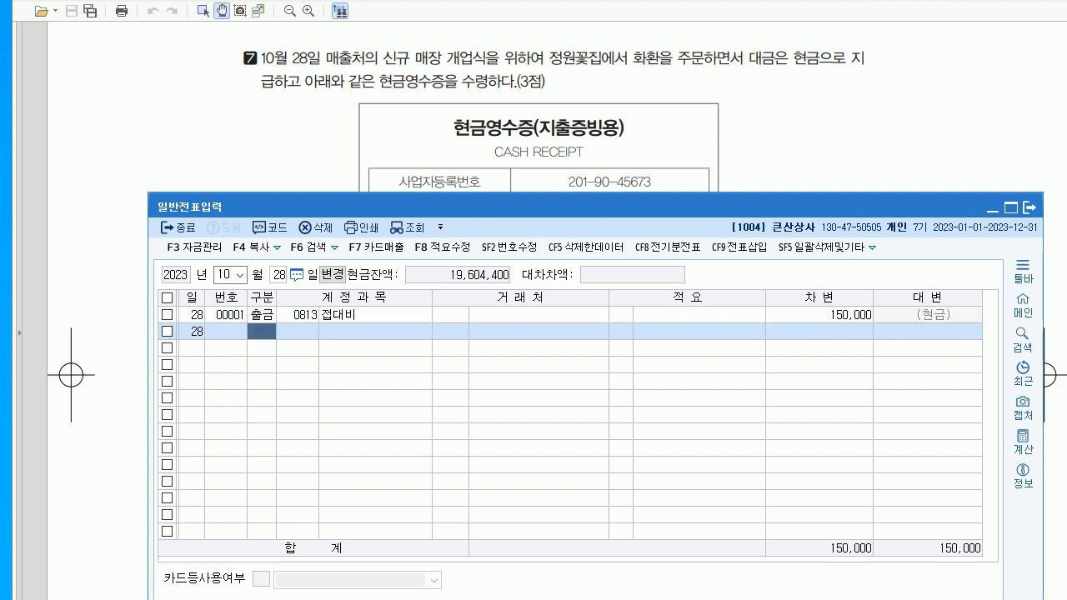
click(668, 154)
- Change the voucher date to October 31
scroll(539, 334, down, 4)
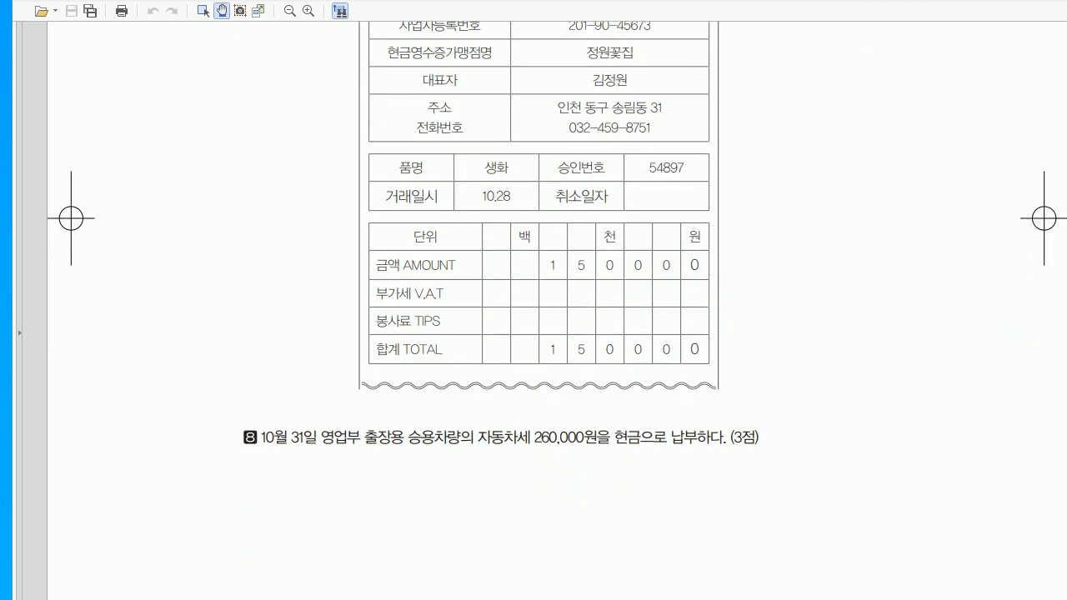
scroll(539, 334, down, 9)
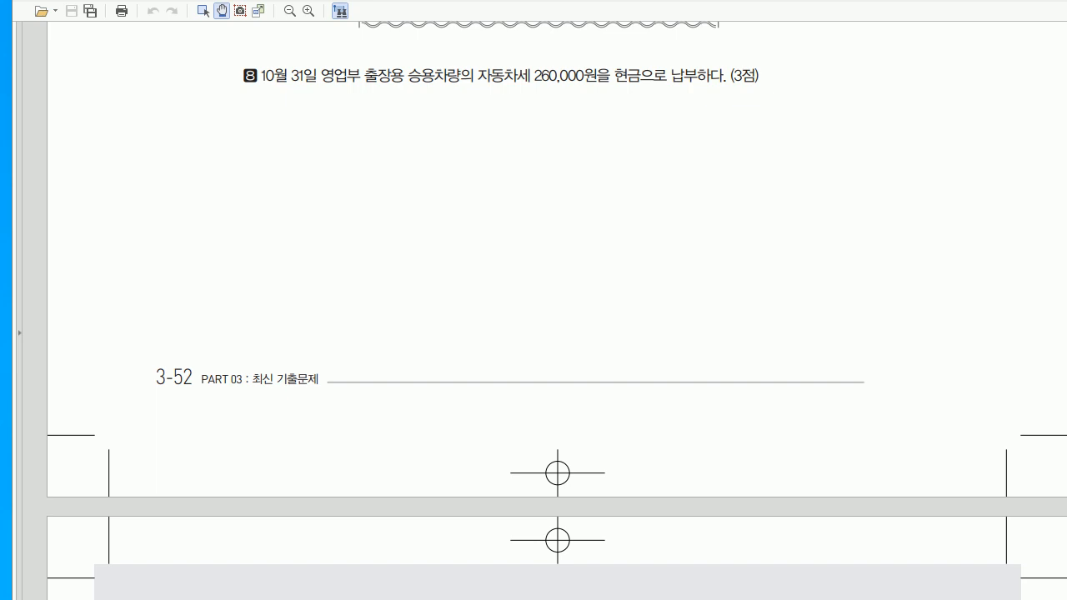
key(alt+Tab)
click(224, 275)
text(1)
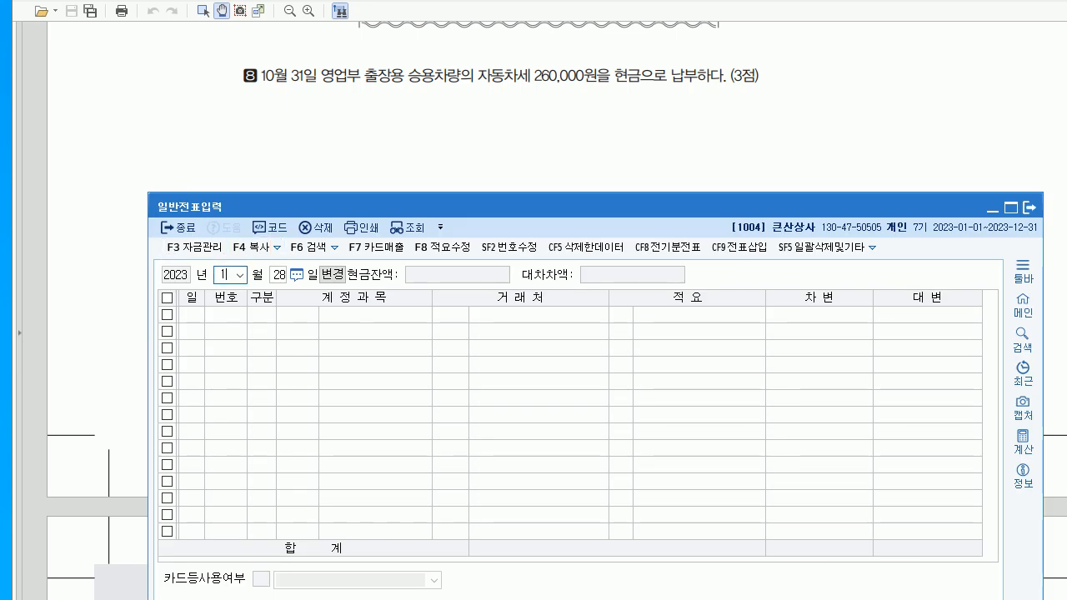
text(0)
key(Return)
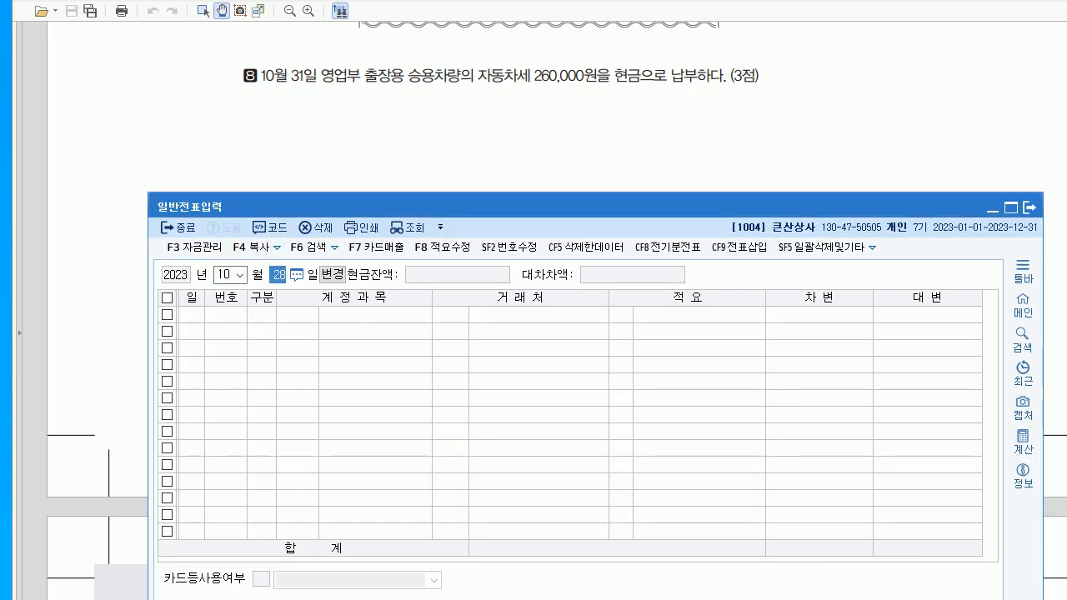
text(31)
key(Return)
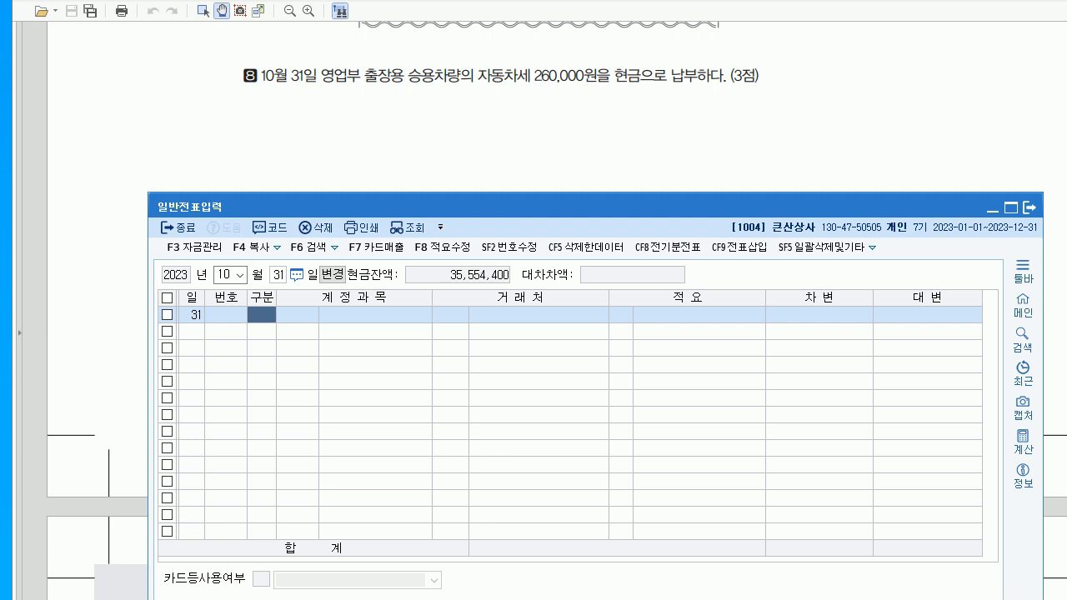
- Enter a cash-payment line to 0817 세금과공과 for 260,000, then scroll the PDF onward
text(1)
key(Return)
text(817)
key(Return)
key(Return)
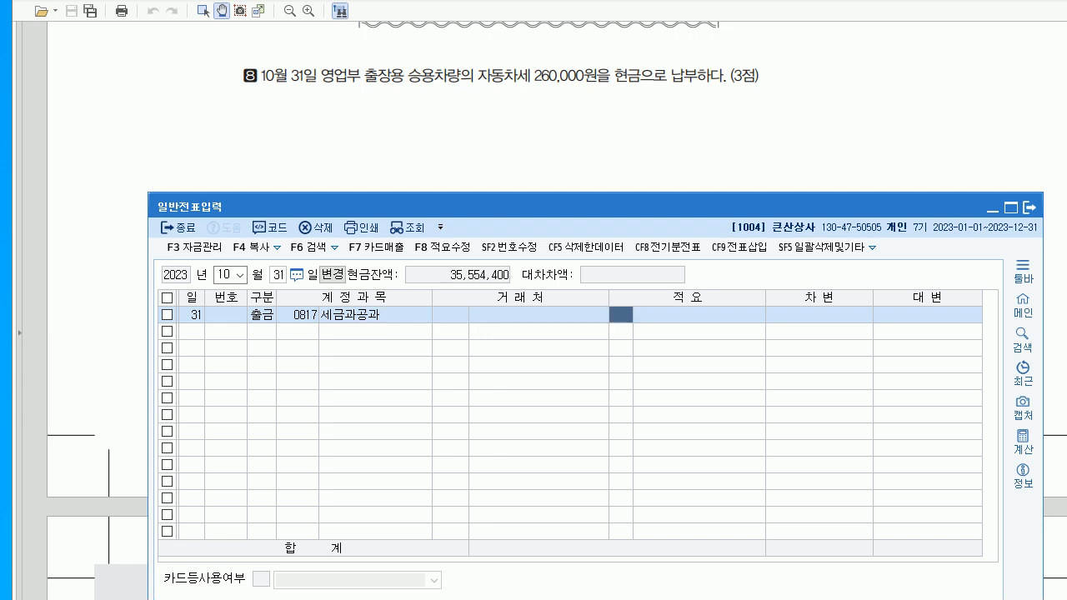
key(Return)
key(Return)
text(260000)
key(Return)
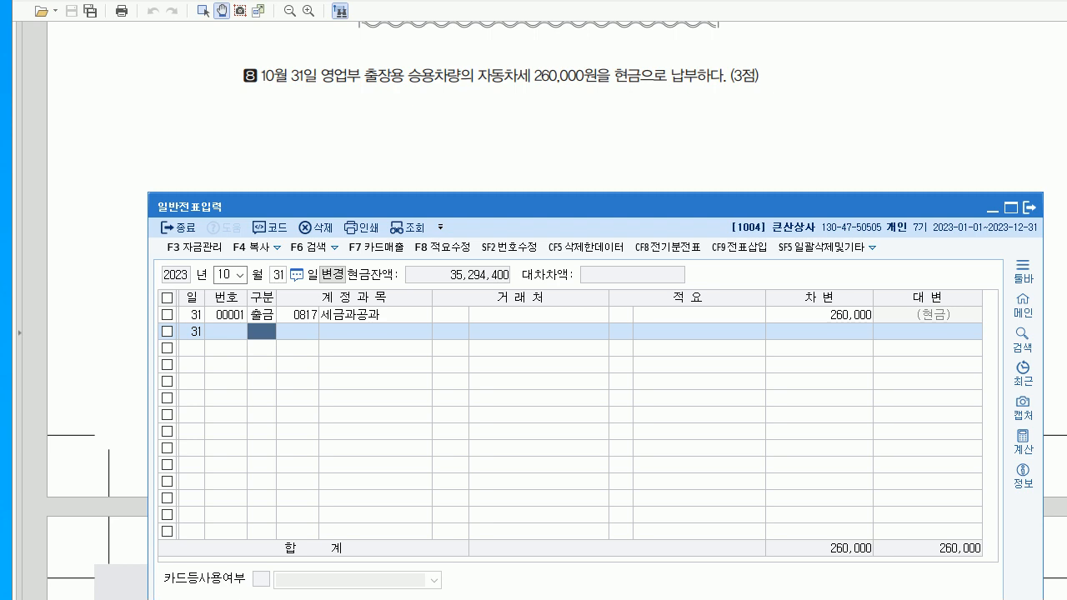
key(alt+Tab)
scroll(534, 310, down, 8)
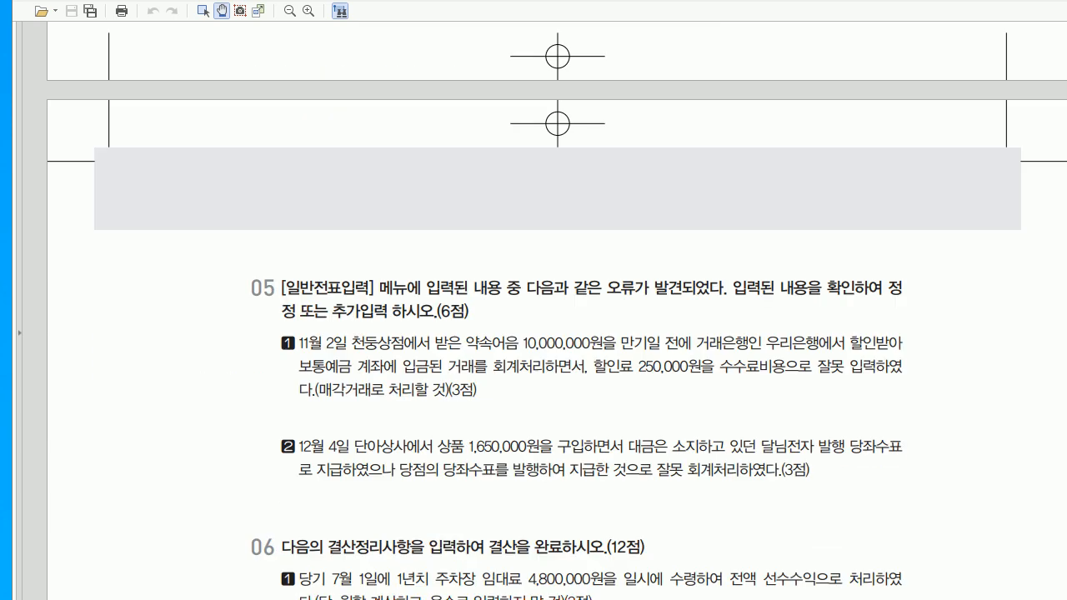
- Load the November 2 천동상점 voucher: 보통예금 9,750,000 and 수수료비용 250,000 against 받을어음 10,000,000
scroll(533, 310, up, 2)
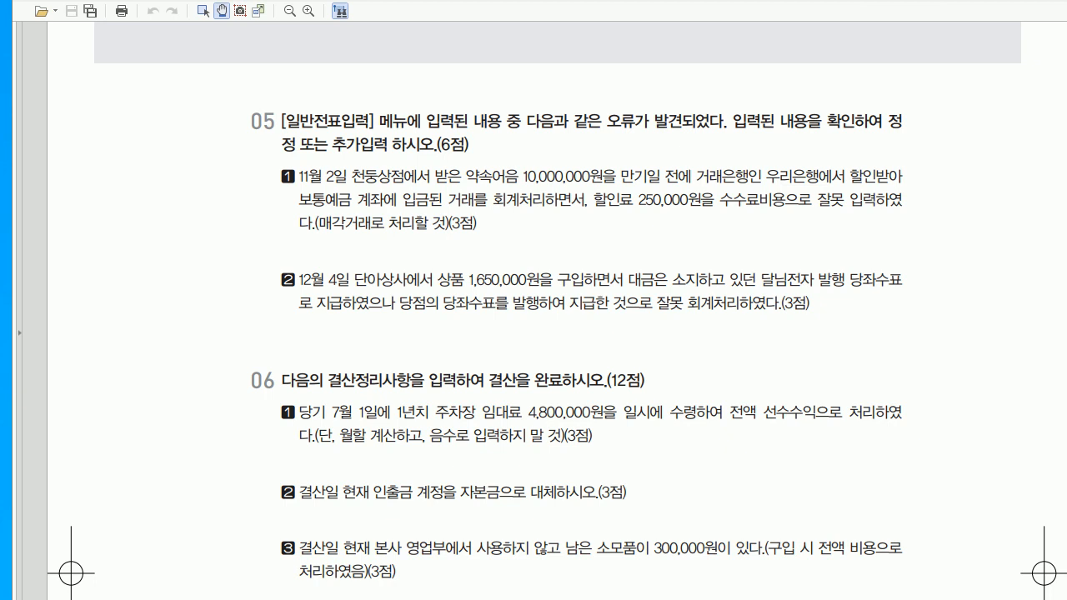
scroll(533, 317, down, 1)
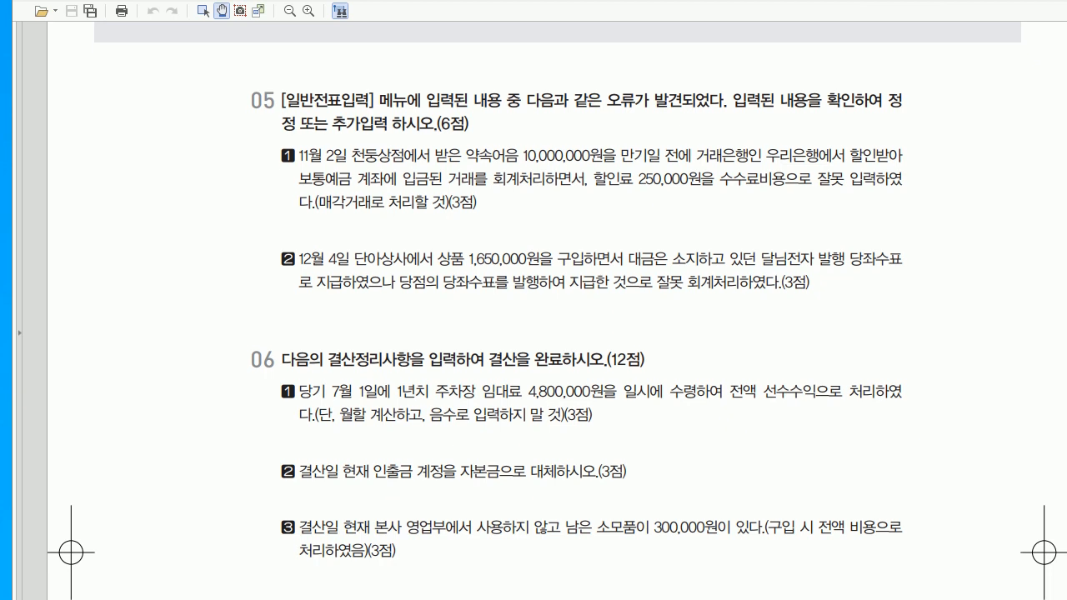
key(alt+Tab)
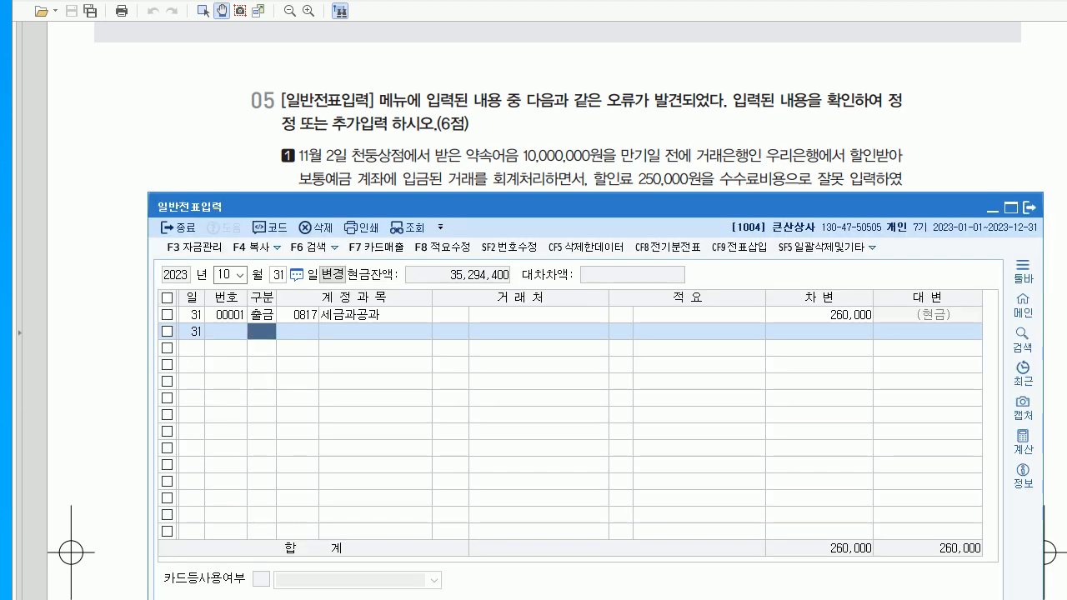
click(223, 274)
text(112)
key(Return)
drag(584, 206, 585, 240)
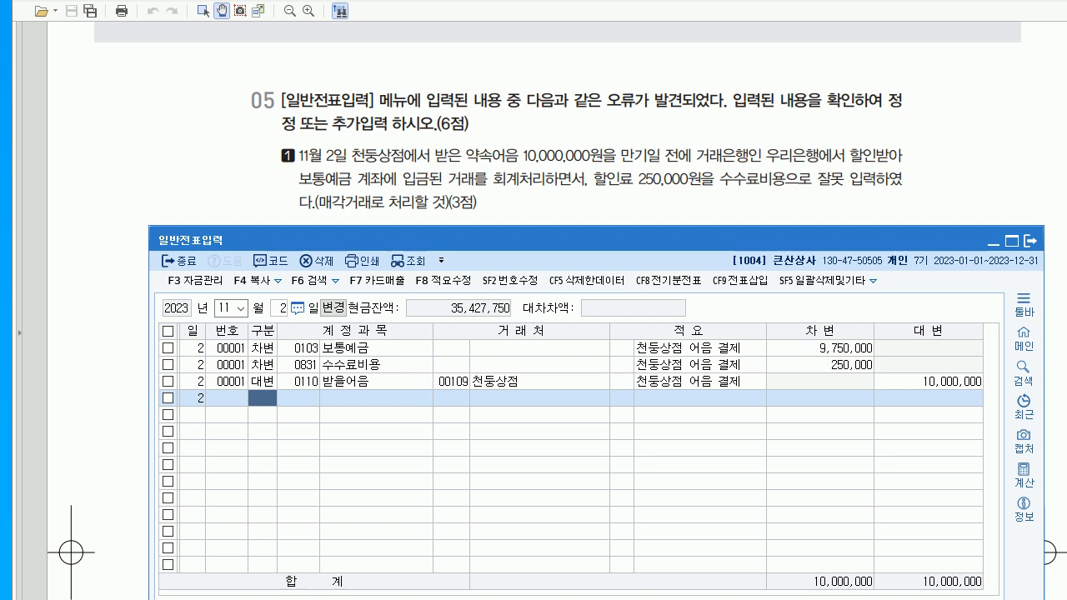
- Change the 250,000 debit line's account from 0831 수수료비용 to 0956 매출채권처분손실
click(929, 381)
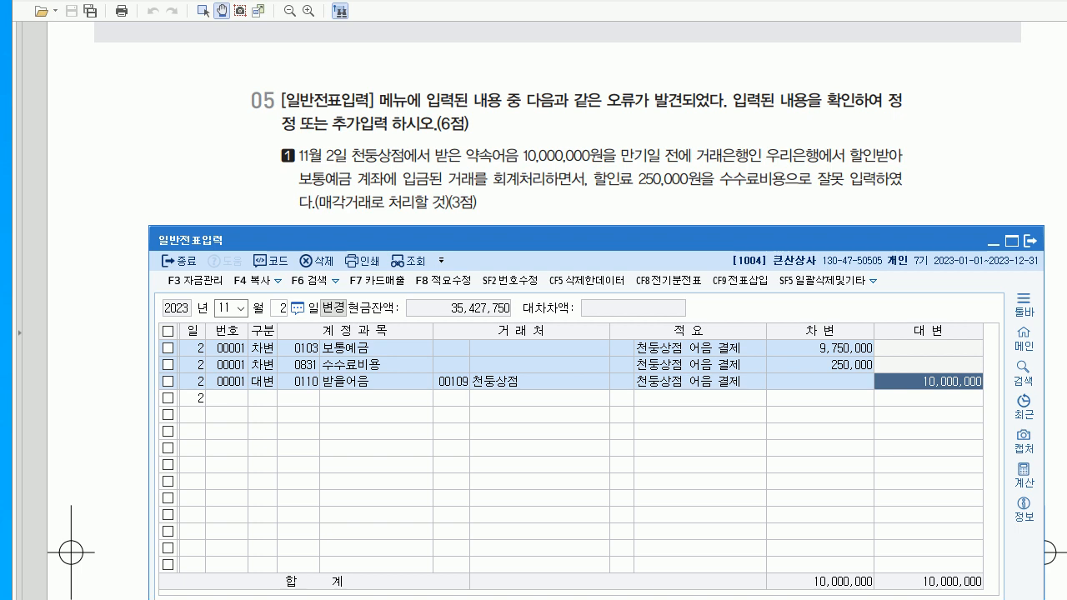
click(821, 349)
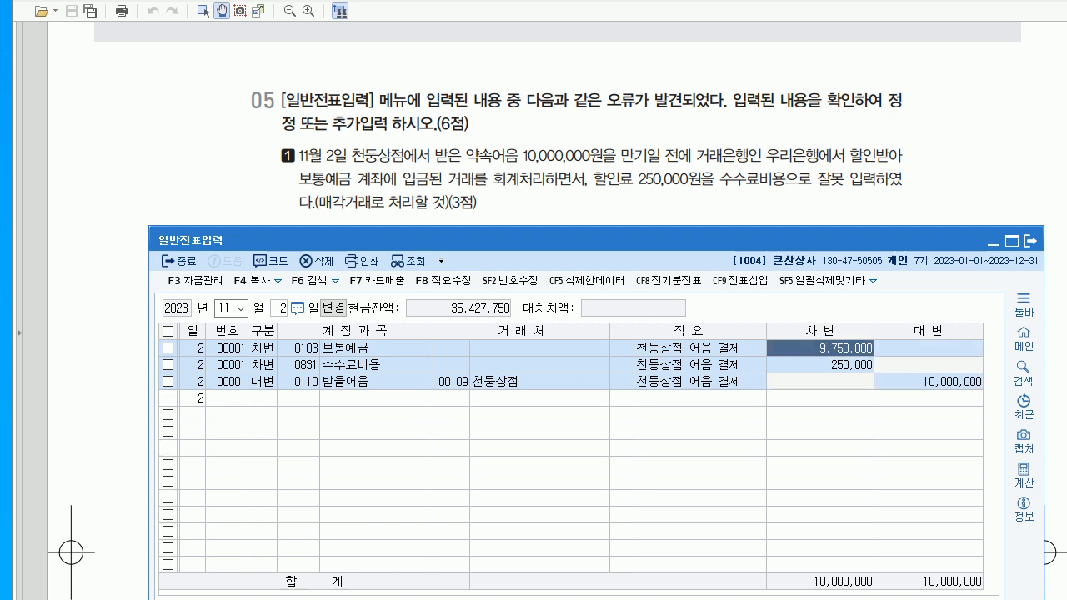
click(820, 365)
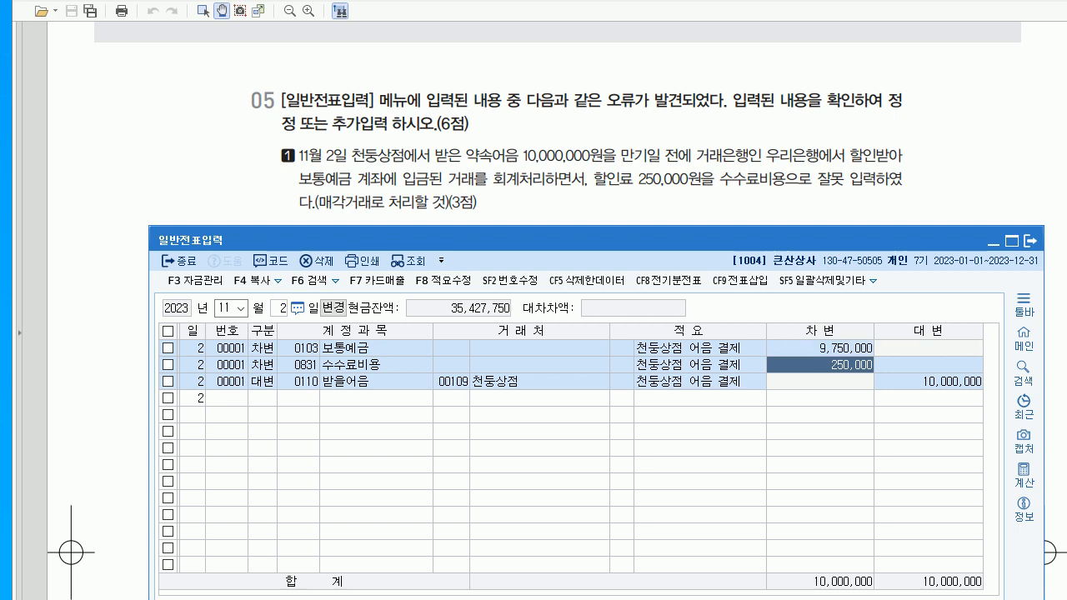
click(298, 366)
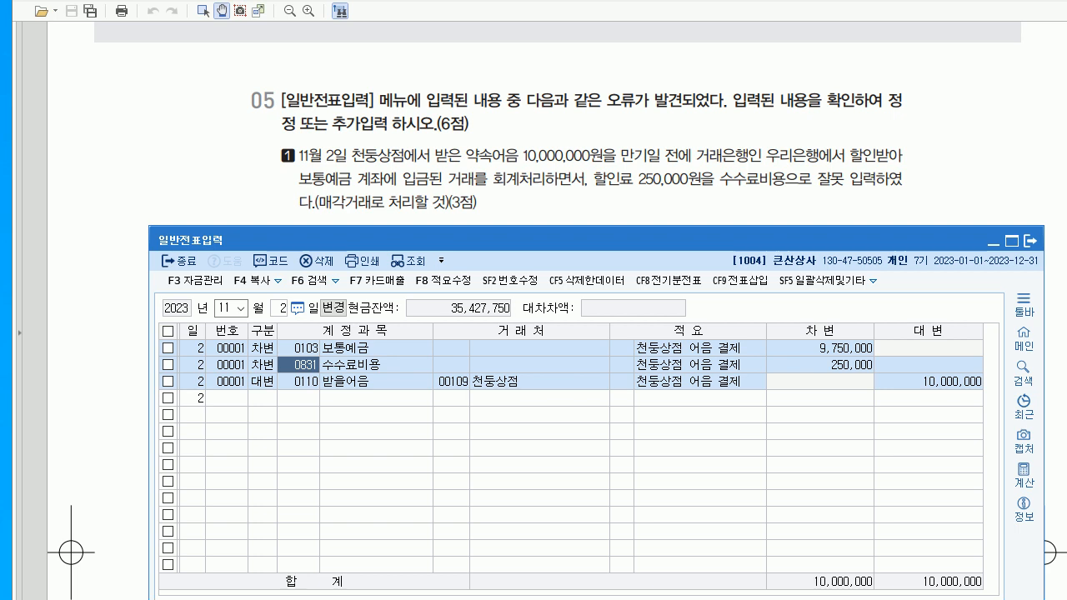
text(0956)
key(Return)
click(298, 365)
drag(467, 240, 468, 318)
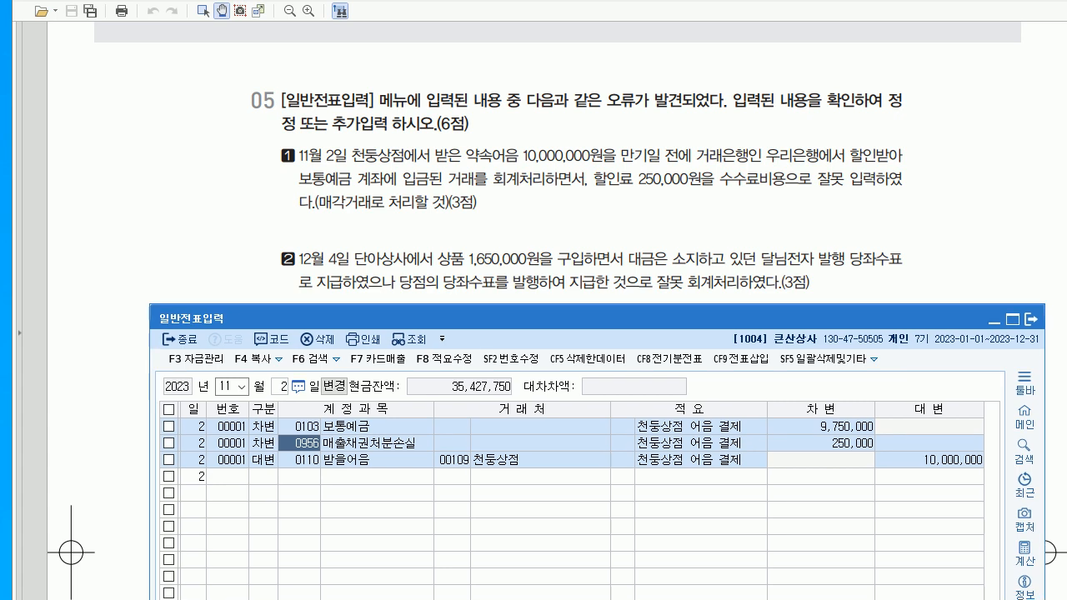
- Switch the general journal to the December 7 vouchers
click(226, 387)
text(12)
key(Return)
text(7)
key(Return)
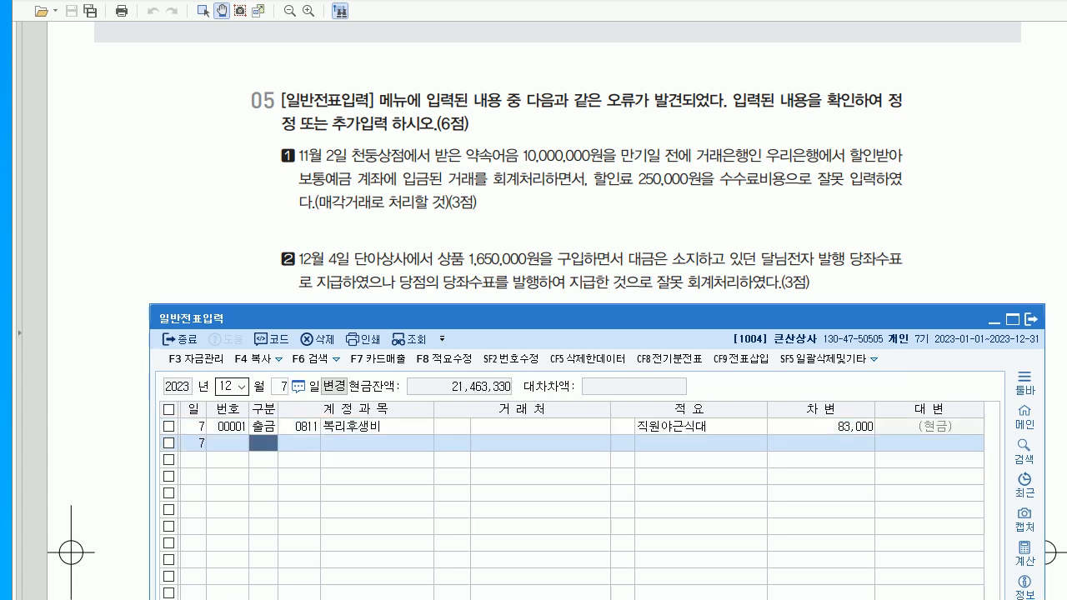
- Load the December 4 vouchers and check the 1,650,000 상품 purchase entry
click(281, 387)
click(284, 387)
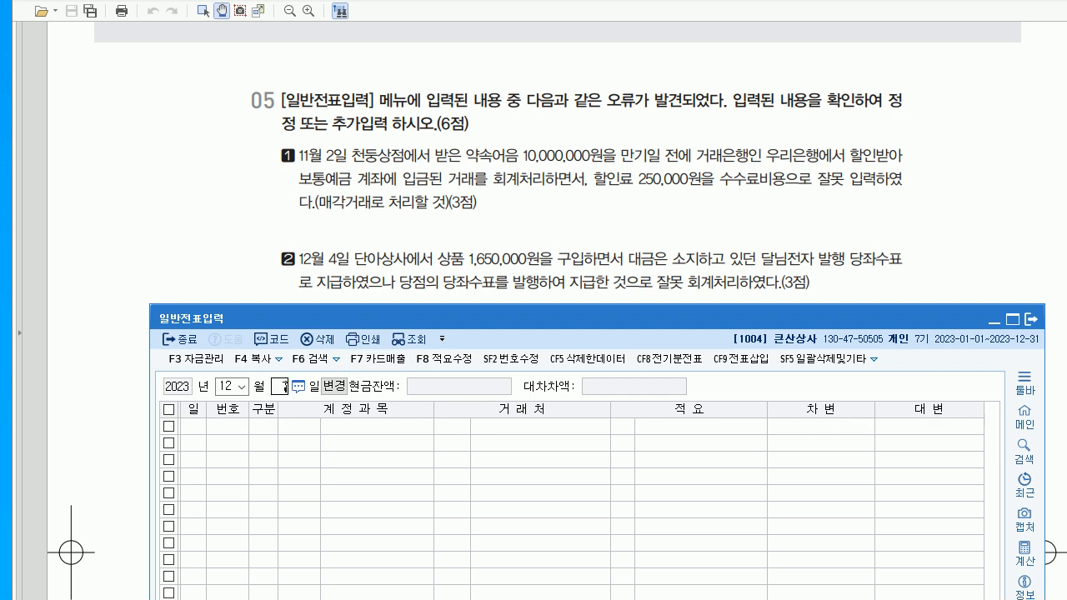
text(4)
key(Return)
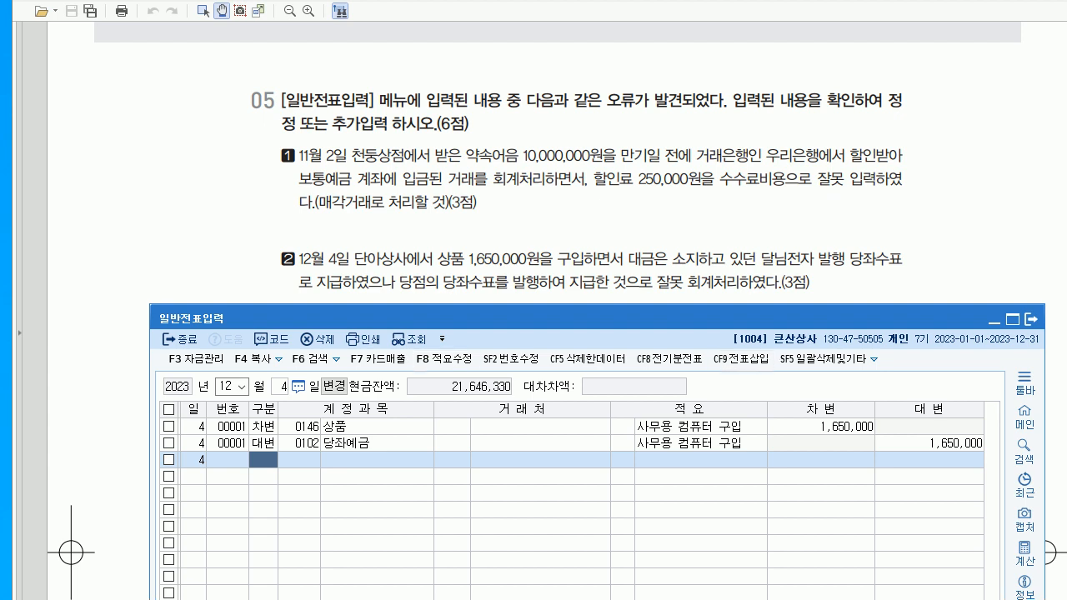
click(452, 426)
click(821, 427)
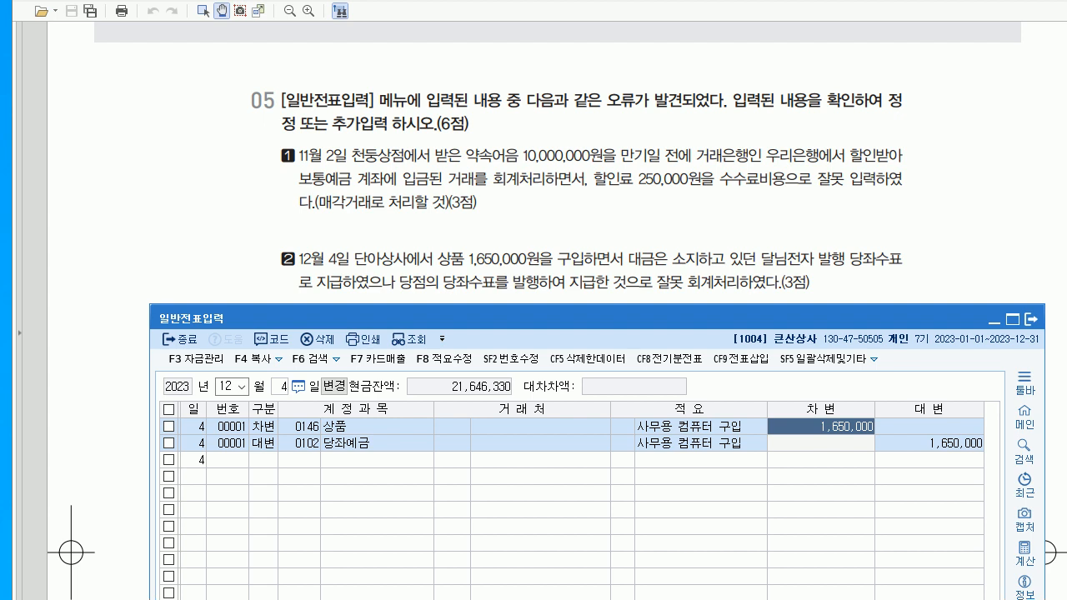
- Change the purchase's credit account from 0102 당좌예금 to 0101 현금
click(299, 444)
click(452, 443)
click(300, 443)
text(101)
key(Return)
click(300, 443)
click(451, 443)
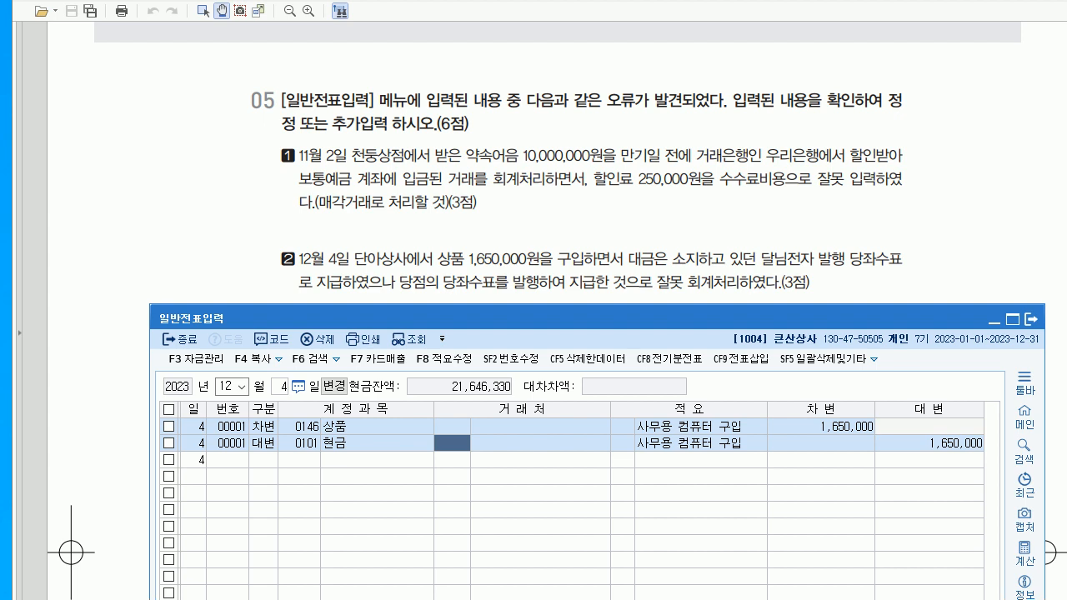
key(alt+Tab)
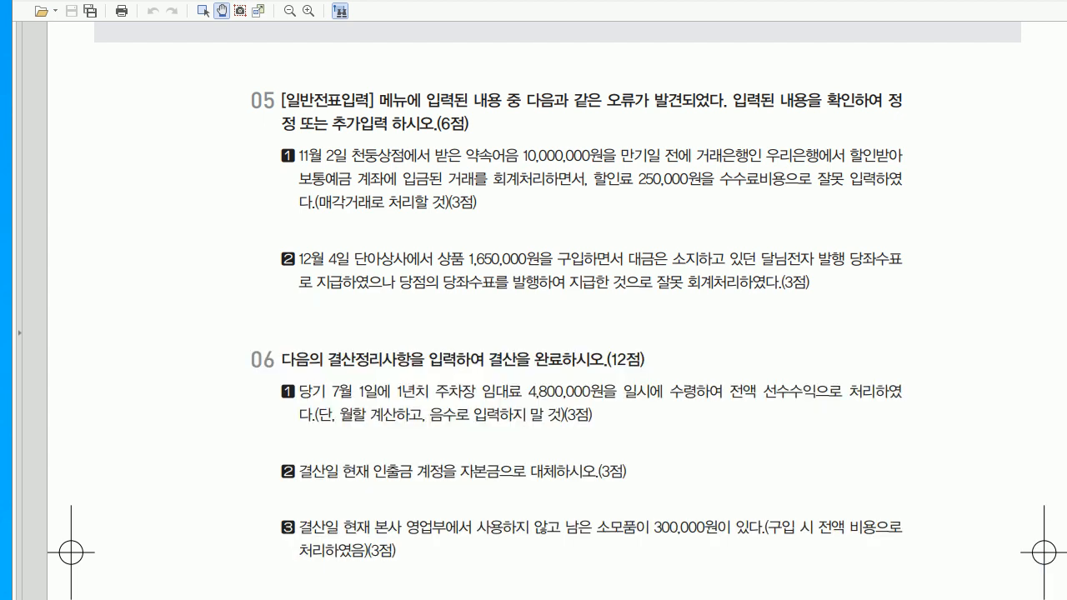
scroll(557, 310, down, 4)
scroll(557, 310, down, 1)
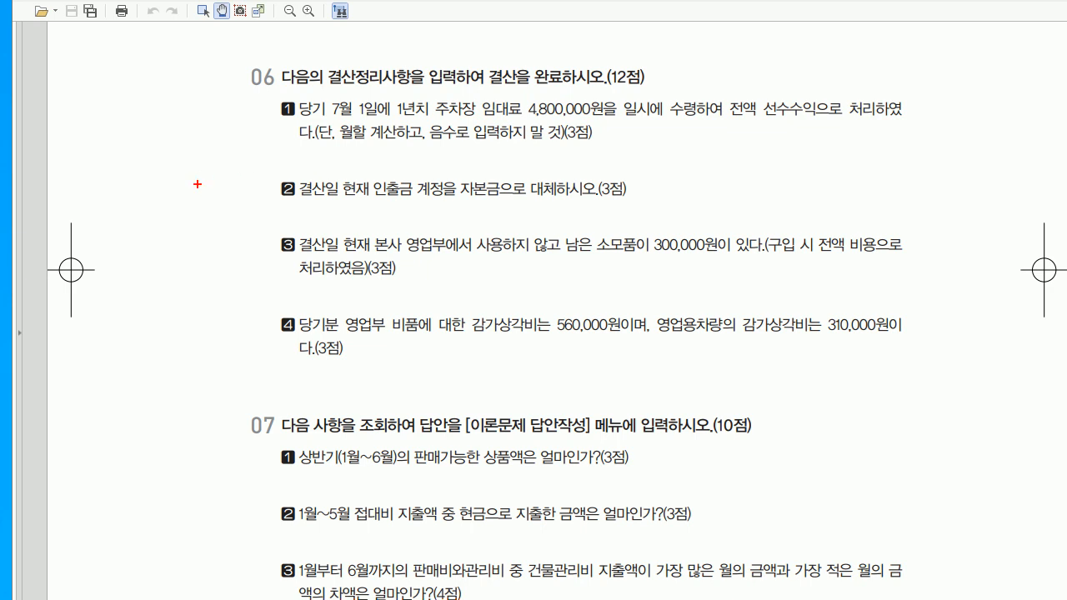
drag(112, 118, 121, 128)
mouse_move(127, 105)
mouse_down()
mouse_move(131, 135)
mouse_move(138, 118)
mouse_up()
drag(140, 108, 149, 110)
drag(143, 111, 143, 120)
drag(147, 122, 152, 123)
mouse_move(154, 112)
mouse_down()
mouse_move(182, 125)
mouse_move(191, 105)
mouse_move(198, 121)
mouse_move(222, 110)
mouse_move(231, 126)
mouse_up()
mouse_move(113, 150)
mouse_down()
mouse_move(213, 146)
mouse_move(247, 129)
mouse_up()
mouse_move(120, 178)
mouse_down()
mouse_move(115, 190)
mouse_move(125, 172)
mouse_move(147, 185)
mouse_move(155, 214)
mouse_up()
mouse_move(157, 175)
mouse_down()
mouse_move(179, 199)
mouse_move(194, 183)
mouse_move(253, 190)
mouse_move(244, 175)
mouse_up()
mouse_move(123, 244)
mouse_down()
mouse_move(132, 250)
mouse_move(122, 247)
mouse_up()
mouse_move(125, 243)
mouse_down()
mouse_move(136, 243)
mouse_move(125, 233)
mouse_move(161, 239)
mouse_up()
drag(157, 242, 170, 248)
mouse_move(172, 225)
mouse_down()
mouse_move(177, 242)
mouse_move(187, 235)
mouse_up()
mouse_move(185, 237)
mouse_down()
mouse_move(188, 245)
mouse_move(201, 230)
mouse_up()
drag(197, 235, 208, 239)
mouse_move(208, 218)
mouse_down()
mouse_move(220, 243)
mouse_move(230, 239)
mouse_up()
mouse_move(238, 213)
mouse_down()
mouse_move(238, 257)
mouse_move(235, 241)
mouse_up()
drag(223, 228, 233, 242)
mouse_move(120, 288)
mouse_down()
mouse_move(133, 300)
mouse_move(113, 305)
mouse_up()
drag(143, 283, 158, 297)
mouse_move(158, 285)
mouse_down()
mouse_move(179, 300)
mouse_move(190, 277)
mouse_move(202, 295)
mouse_move(240, 294)
mouse_up()
drag(98, 165, 120, 291)
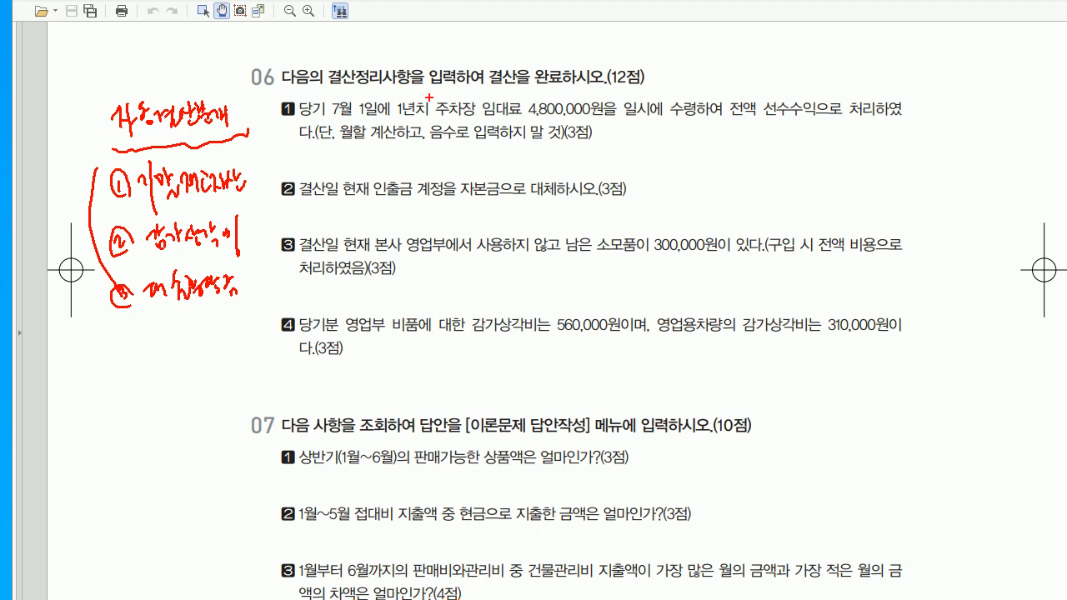
drag(477, 127, 510, 125)
drag(367, 200, 412, 199)
drag(600, 261, 637, 254)
drag(479, 343, 535, 337)
mouse_move(406, 365)
mouse_down()
mouse_move(427, 395)
mouse_move(445, 377)
mouse_move(444, 388)
mouse_up()
mouse_move(430, 132)
mouse_down()
mouse_move(425, 160)
mouse_move(445, 150)
mouse_up()
mouse_move(438, 159)
mouse_down()
mouse_move(437, 219)
mouse_move(448, 220)
mouse_up()
mouse_move(438, 218)
mouse_down()
mouse_move(443, 290)
mouse_move(459, 286)
mouse_up()
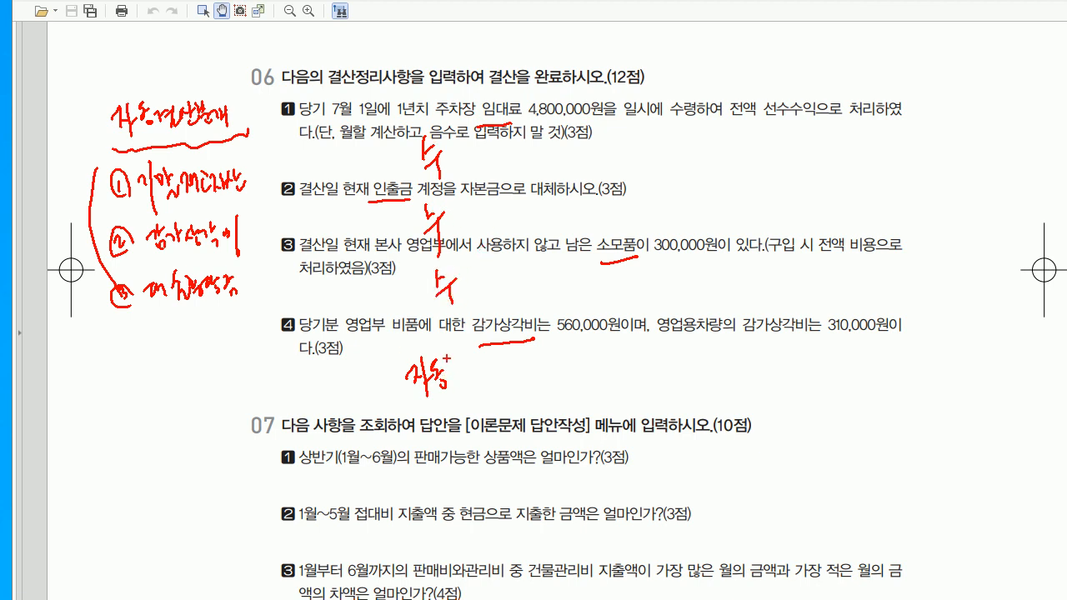
mouse_move(279, 107)
mouse_down()
mouse_move(270, 141)
mouse_move(291, 273)
mouse_up()
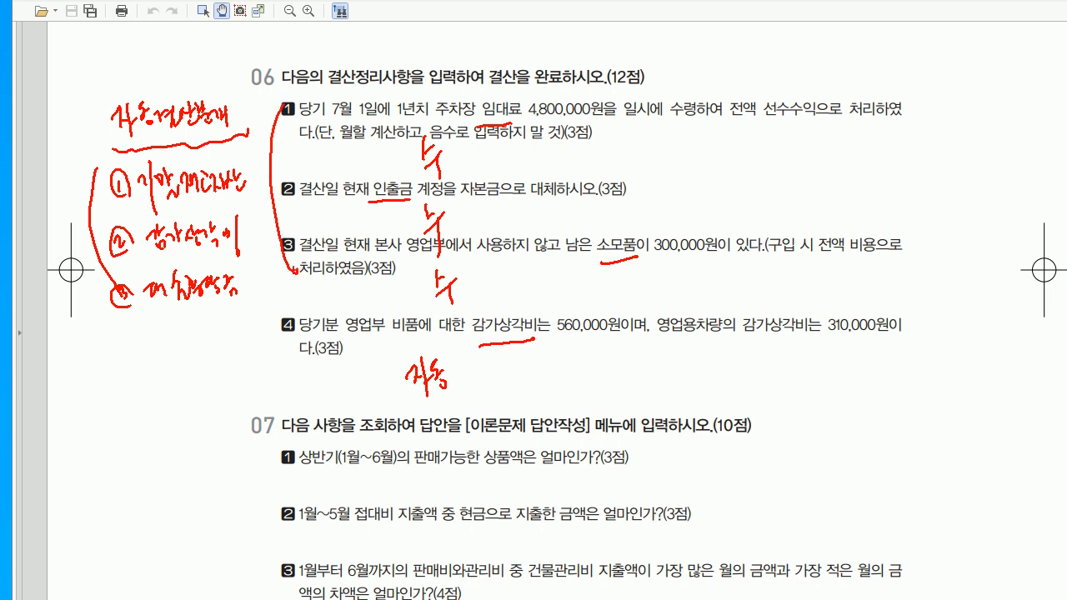
drag(267, 315, 300, 305)
key(Escape)
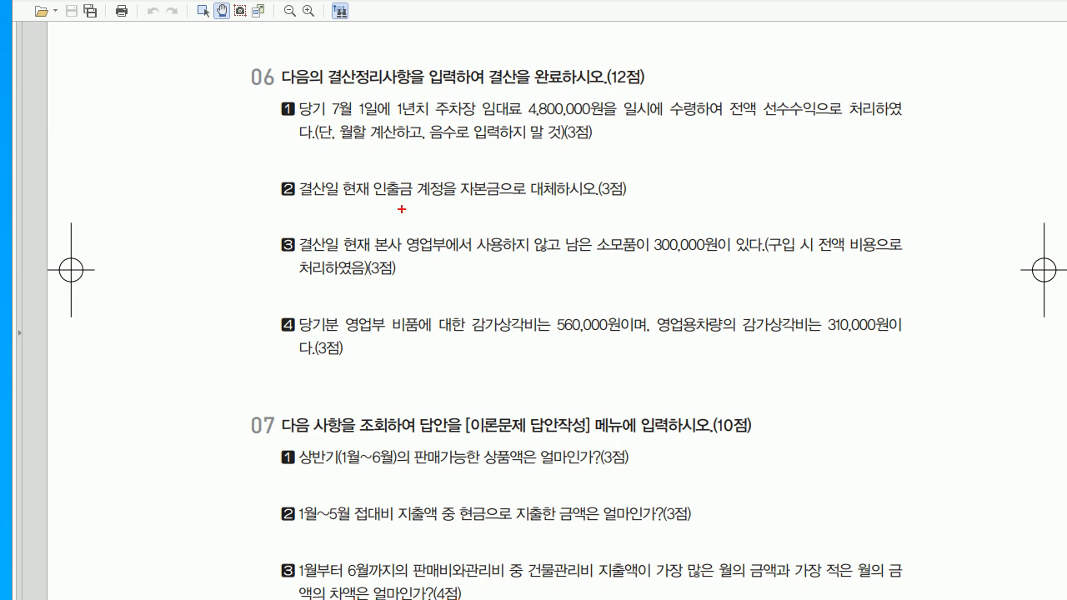
- Annotate question 06 item 1: mark 전액 and 선수수익으로, note 7.1–12.31 and 6/12
mouse_move(743, 106)
mouse_down()
mouse_move(762, 109)
mouse_move(751, 104)
mouse_up()
drag(758, 125, 841, 121)
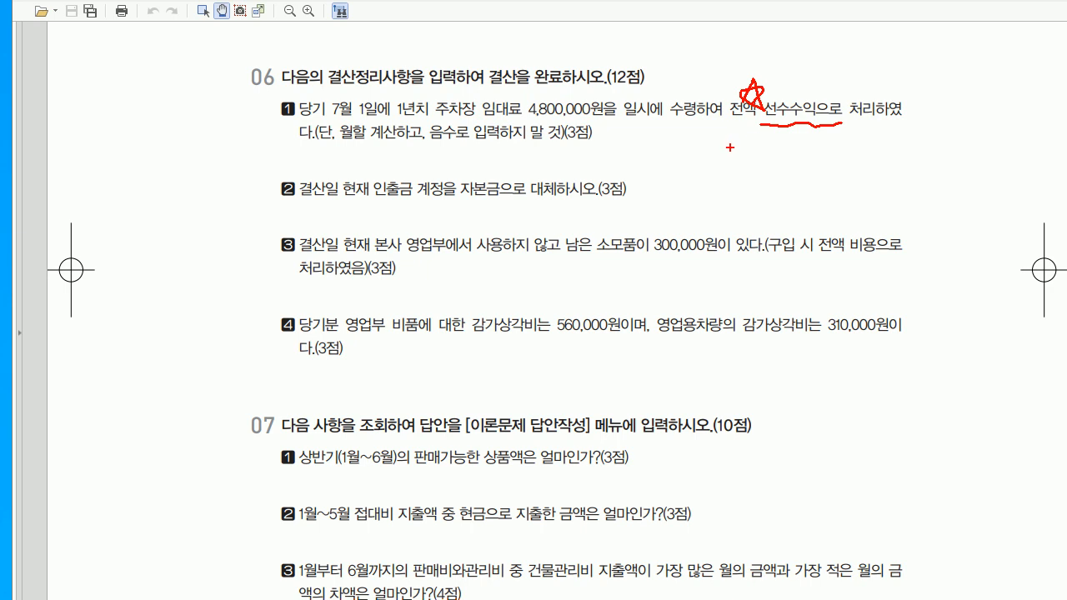
mouse_move(619, 131)
mouse_down()
mouse_move(630, 150)
mouse_move(675, 139)
mouse_up()
click(636, 149)
mouse_move(685, 127)
mouse_down()
mouse_move(688, 146)
mouse_move(730, 145)
mouse_up()
click(711, 143)
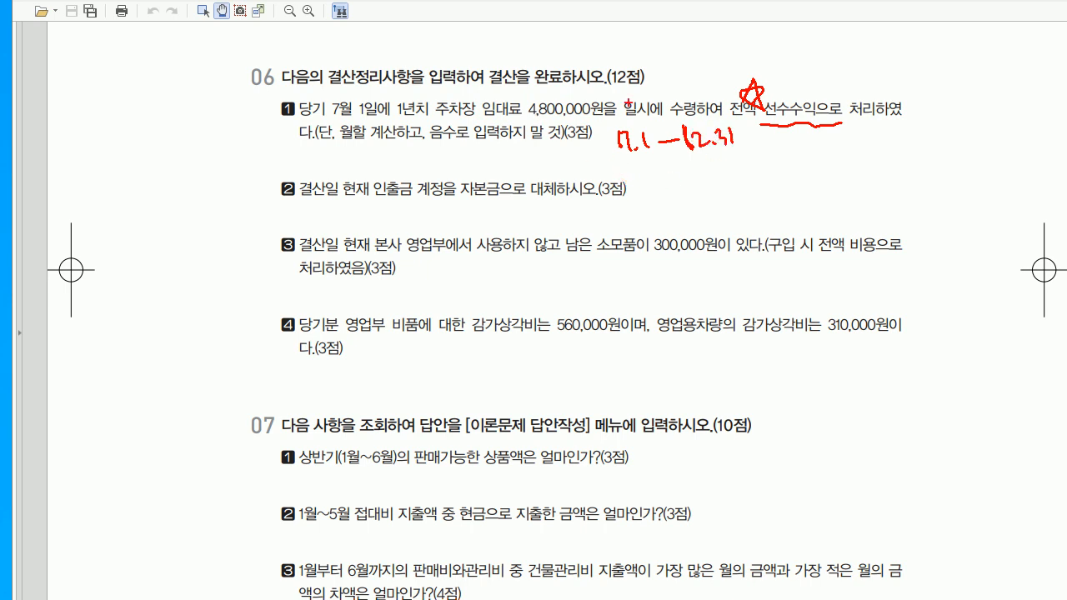
mouse_move(639, 90)
mouse_down()
mouse_move(631, 123)
mouse_move(650, 113)
mouse_up()
mouse_move(694, 68)
mouse_down()
mouse_move(685, 102)
mouse_move(703, 99)
mouse_up()
drag(707, 87, 717, 97)
mouse_move(666, 71)
mouse_down()
mouse_move(680, 98)
mouse_move(671, 100)
mouse_up()
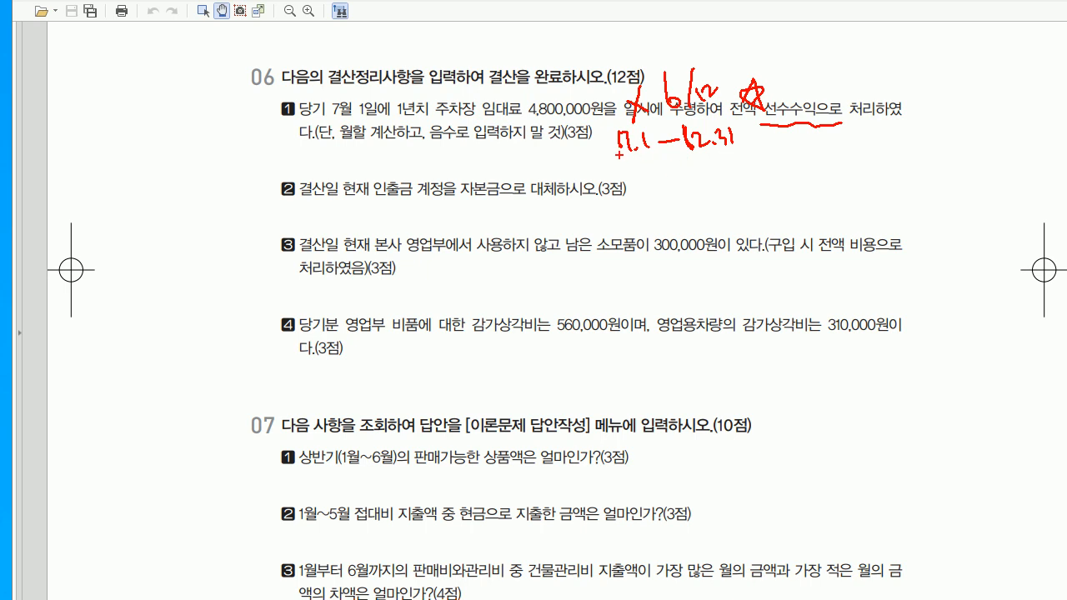
mouse_move(580, 153)
mouse_down()
mouse_move(589, 177)
mouse_move(608, 167)
mouse_move(631, 180)
mouse_move(564, 200)
mouse_up()
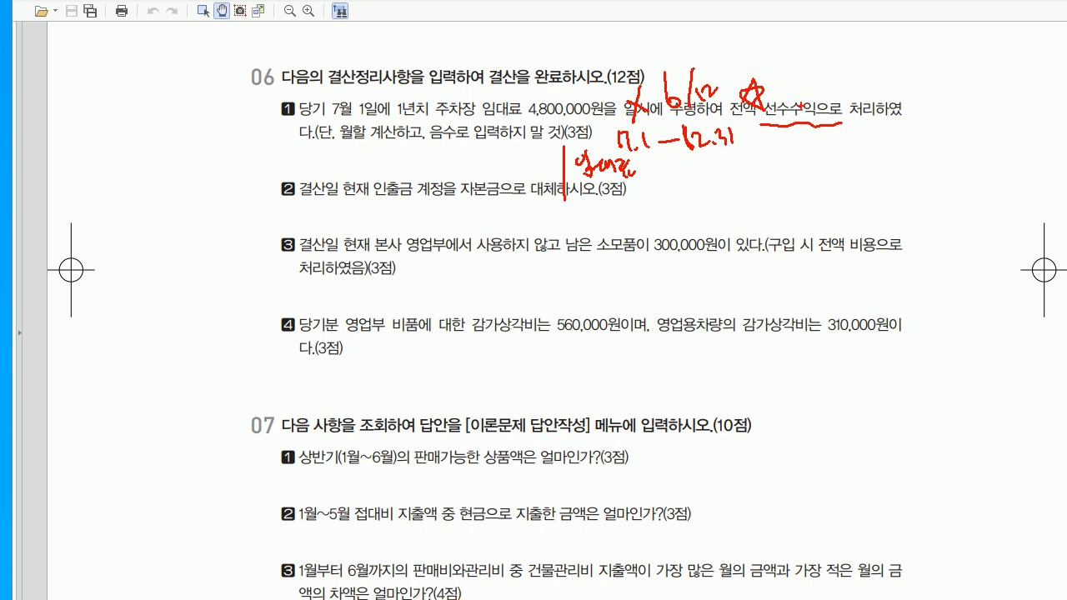
- Note the rent amount above item 2, clear the ink, and place the voucher window over the questions
mouse_move(349, 163)
mouse_down()
mouse_move(359, 156)
mouse_move(372, 187)
mouse_move(383, 164)
mouse_move(412, 181)
mouse_move(506, 167)
mouse_up()
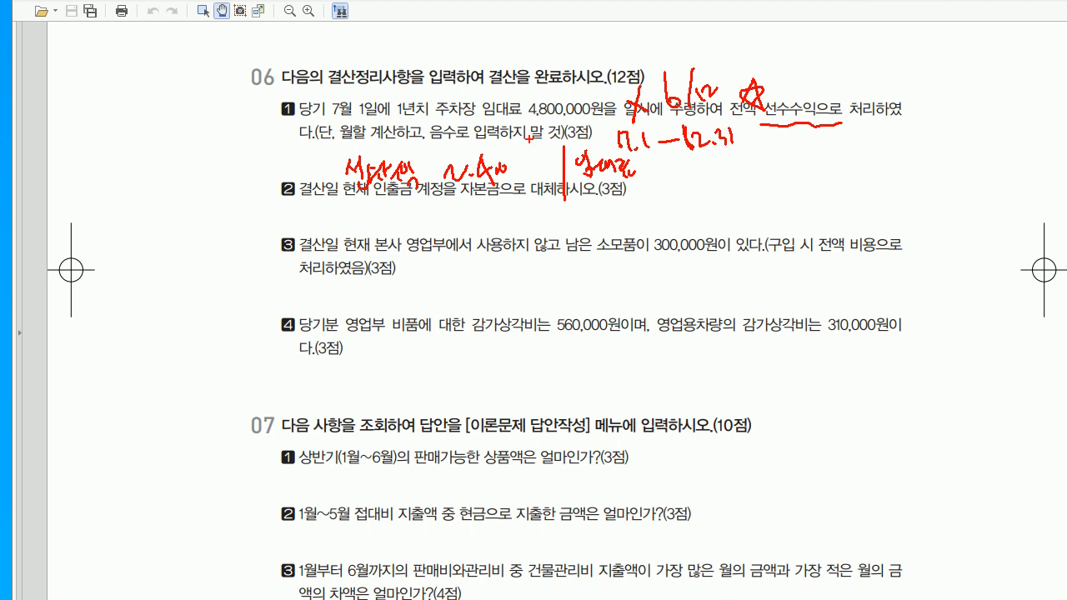
mouse_move(513, 172)
mouse_down()
mouse_move(516, 185)
mouse_move(540, 166)
mouse_up()
drag(635, 164, 722, 177)
click(730, 172)
click(742, 170)
key(Escape)
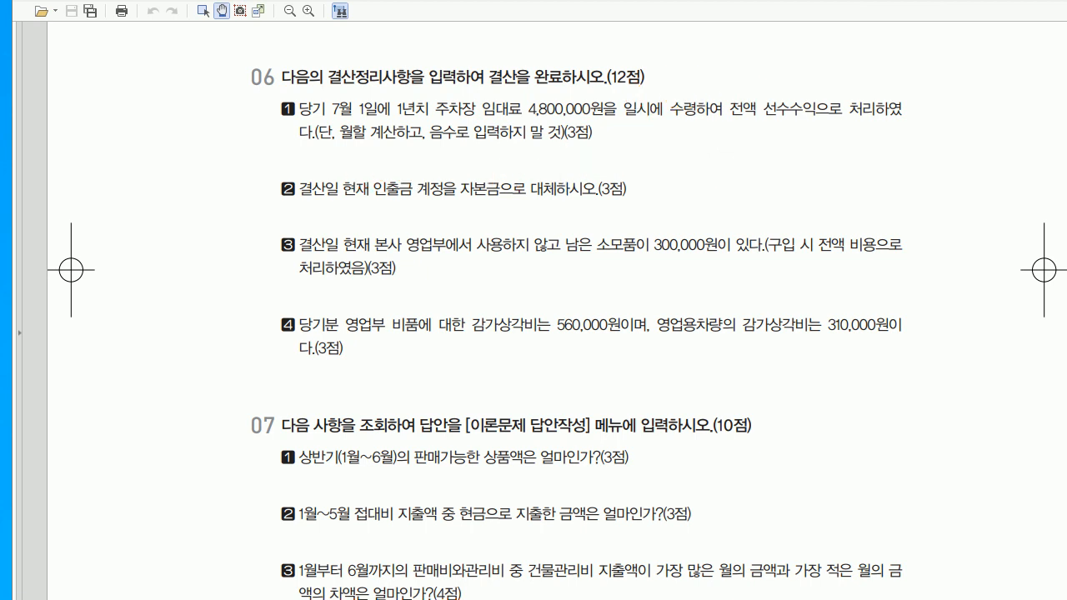
key(alt+Tab)
drag(433, 317, 433, 149)
- Start a 12/31 voucher debiting 0263 선수수익 2,400,000
key(Escape)
text(1231)
key(Return)
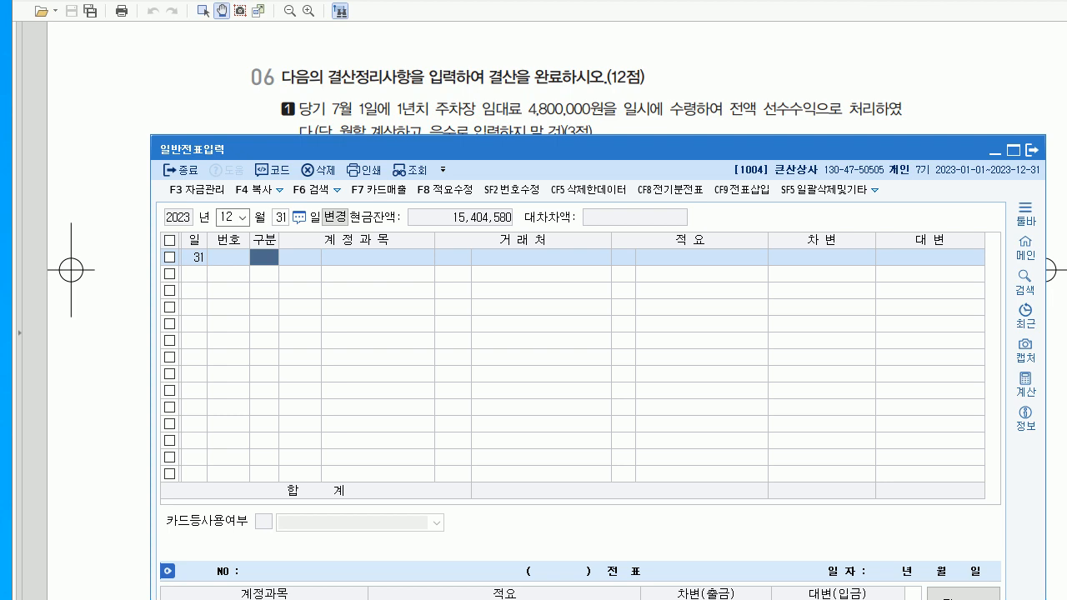
text(3)
key(Return)
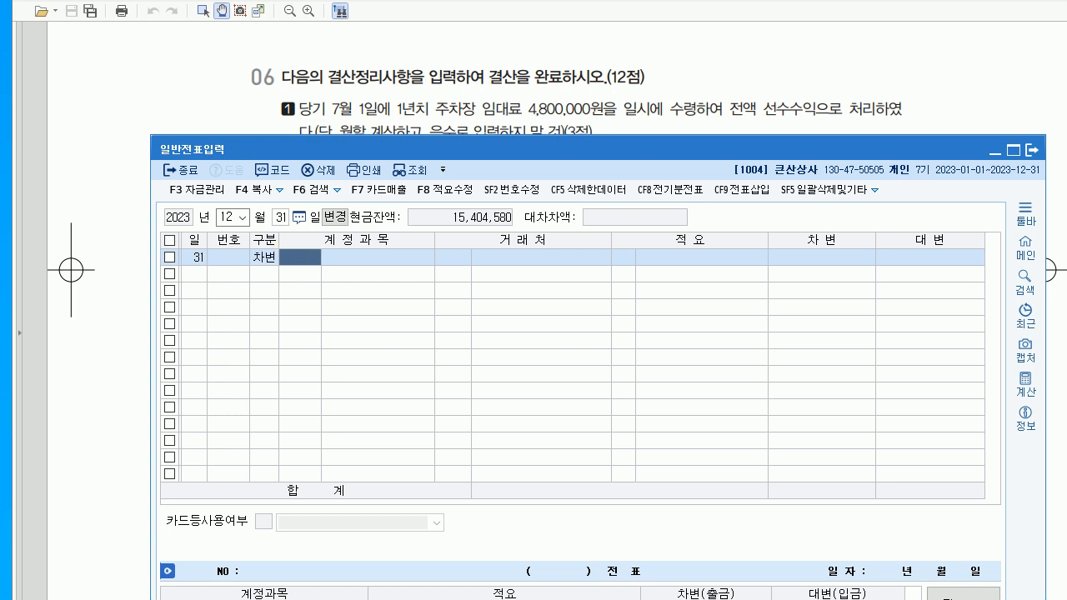
text(263)
key(Return)
key(Return)
key(Return)
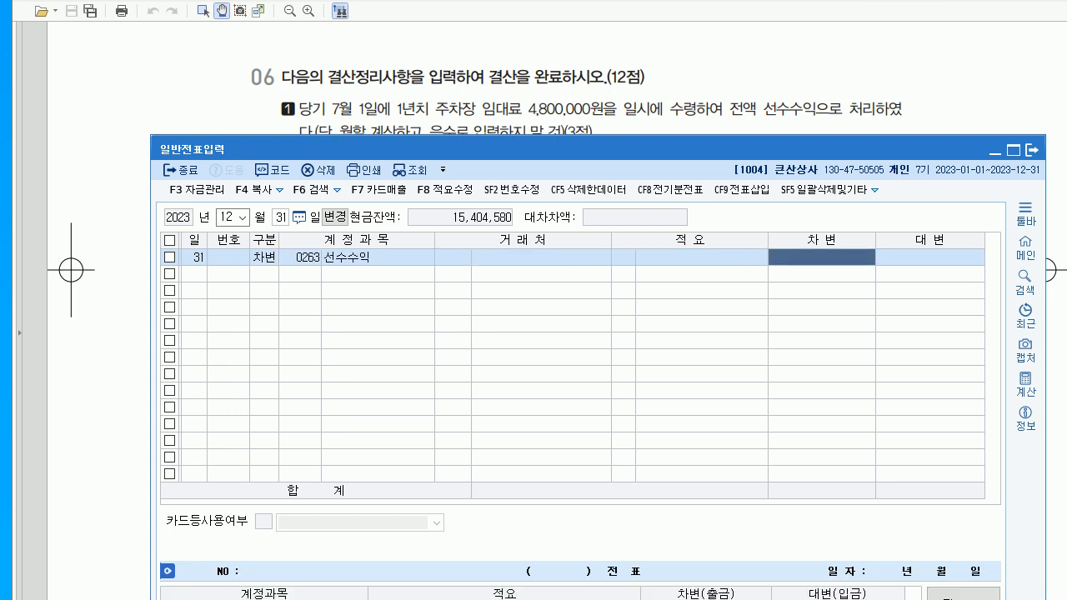
text(2400000)
- Credit 0904 임대료 for the balancing 2,400,000
key(Return)
text(4)
key(Return)
text(904)
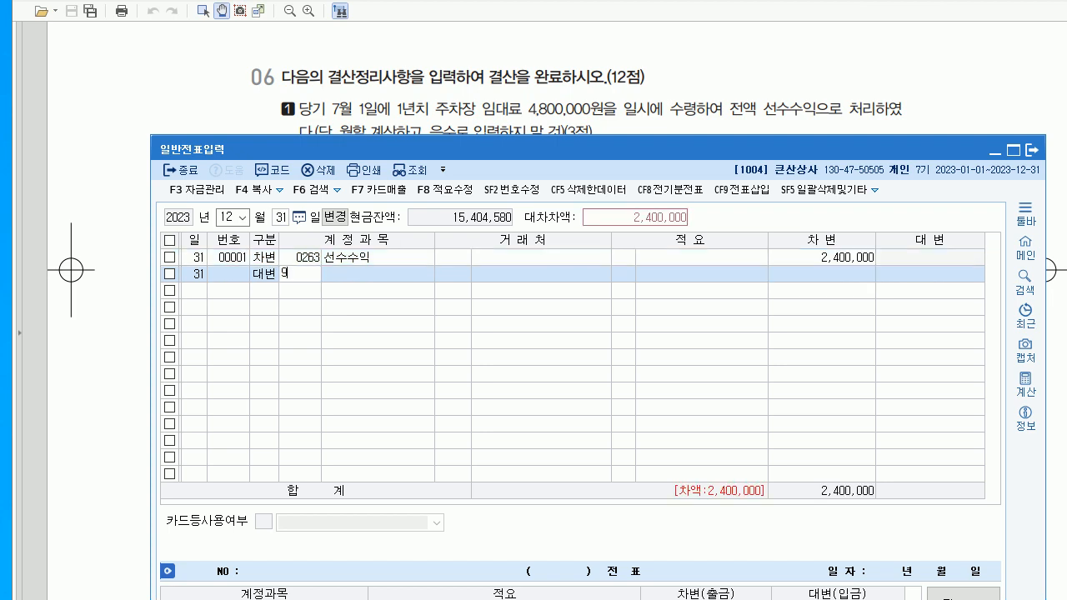
key(Return)
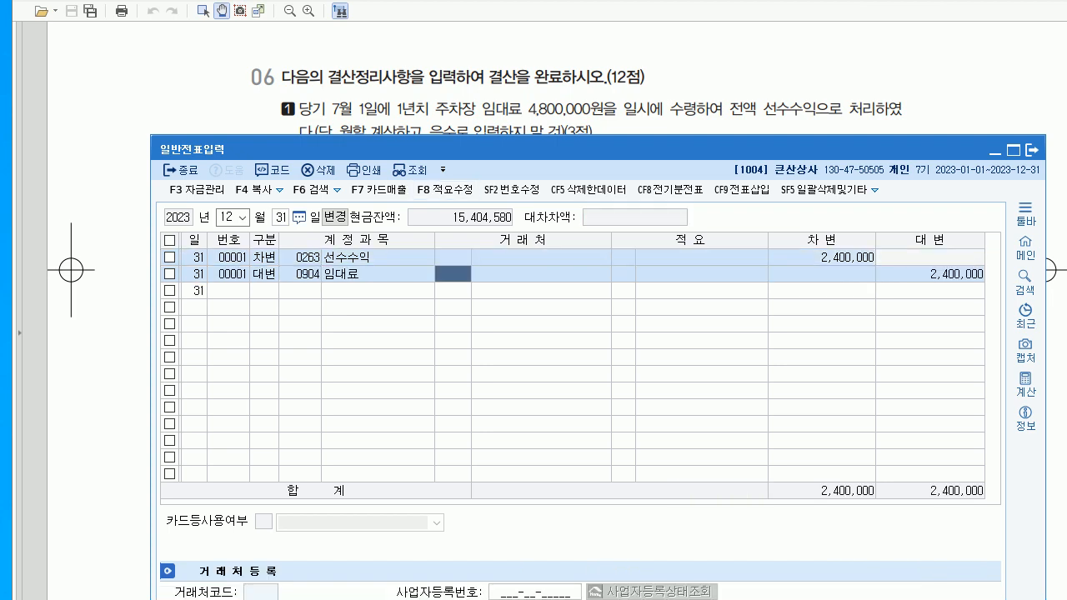
drag(445, 150, 443, 234)
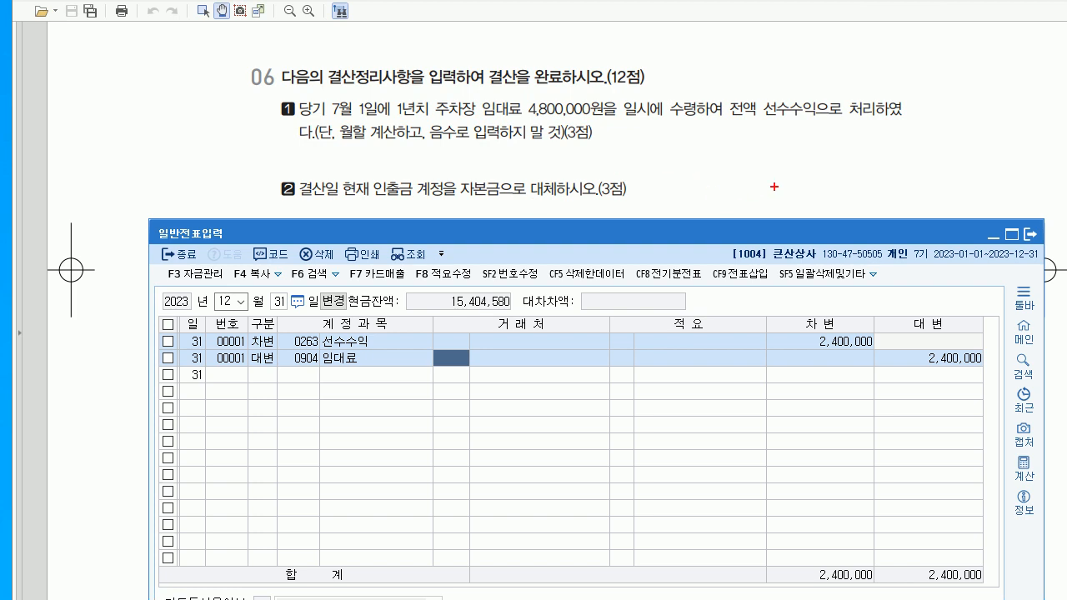
- Jot pen notes beside question 06 item 2, clear them, and switch to the KcLep main menu
drag(783, 166, 781, 210)
mouse_move(818, 180)
mouse_down()
mouse_move(821, 195)
mouse_move(841, 182)
mouse_move(839, 201)
mouse_move(854, 184)
mouse_move(873, 202)
mouse_up()
mouse_move(642, 170)
mouse_down()
mouse_move(659, 195)
mouse_move(669, 177)
mouse_move(670, 197)
mouse_move(680, 184)
mouse_up()
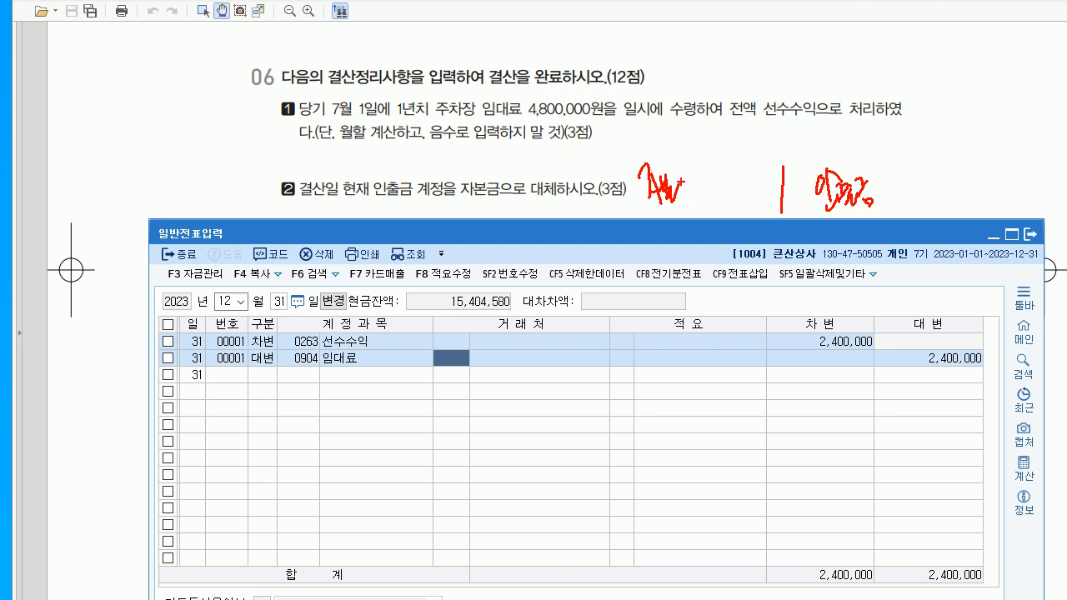
mouse_move(680, 184)
mouse_down()
mouse_move(690, 201)
mouse_move(758, 204)
mouse_up()
drag(892, 211, 915, 203)
key(Escape)
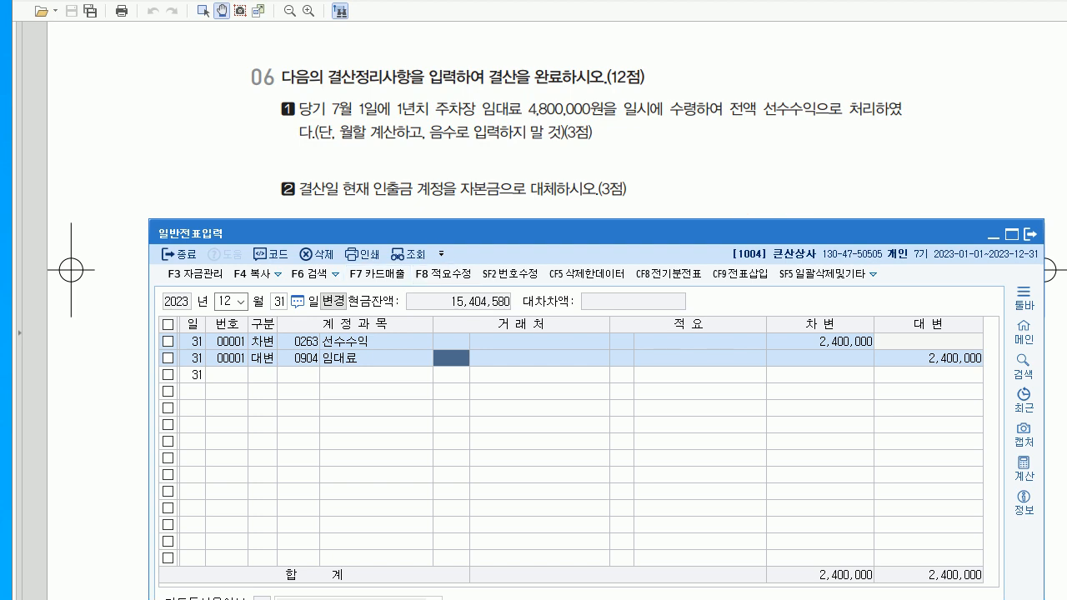
key(alt+Tab)
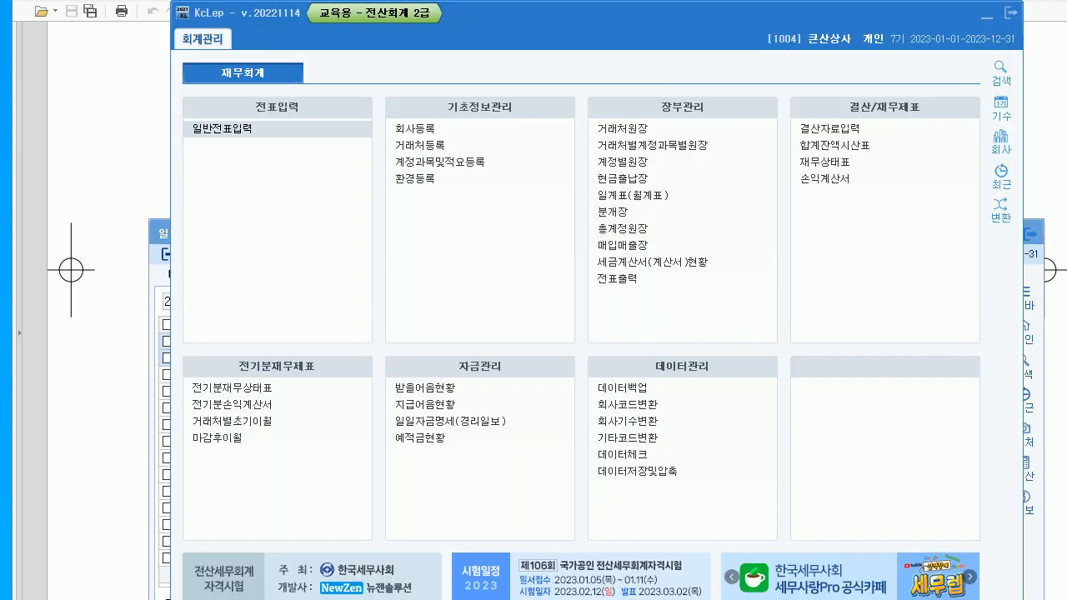
mouse_move(600, 13)
mouse_down()
mouse_move(591, 49)
mouse_move(584, 41)
mouse_move(596, 31)
mouse_up()
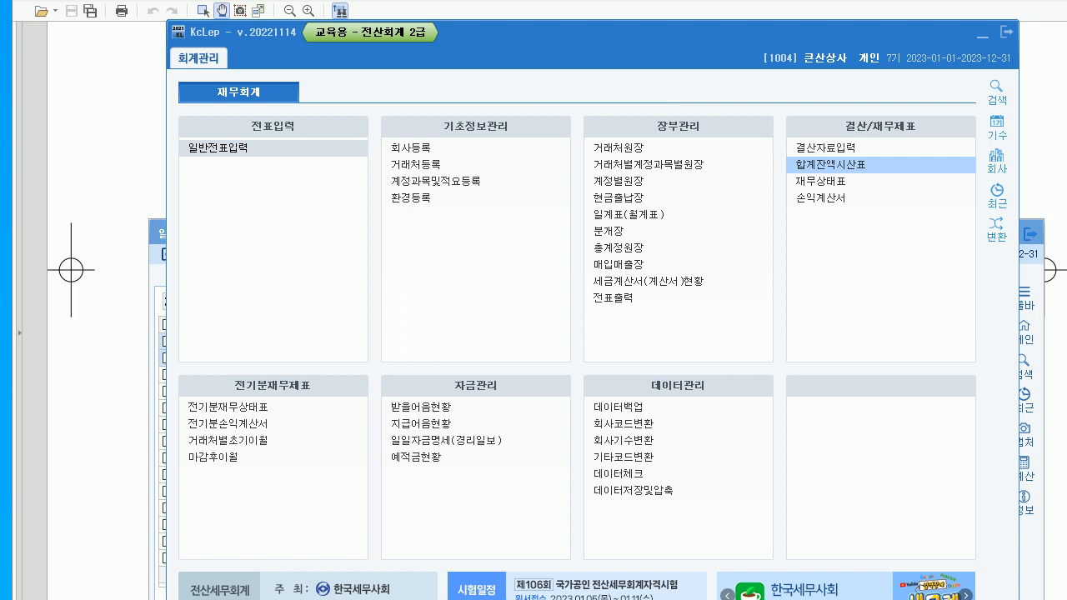
click(831, 165)
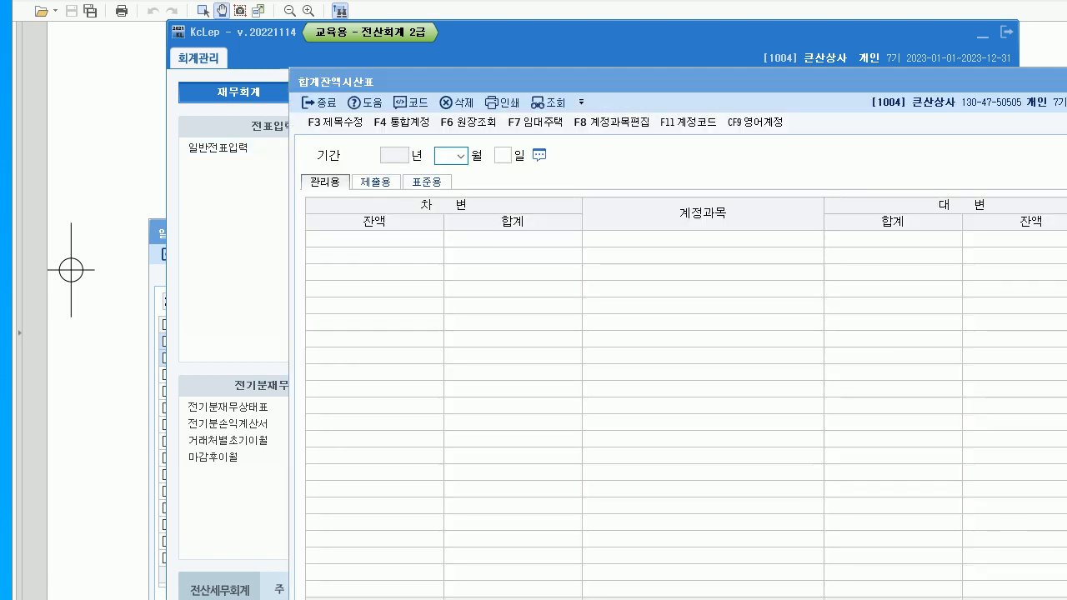
drag(584, 248, 500, 200)
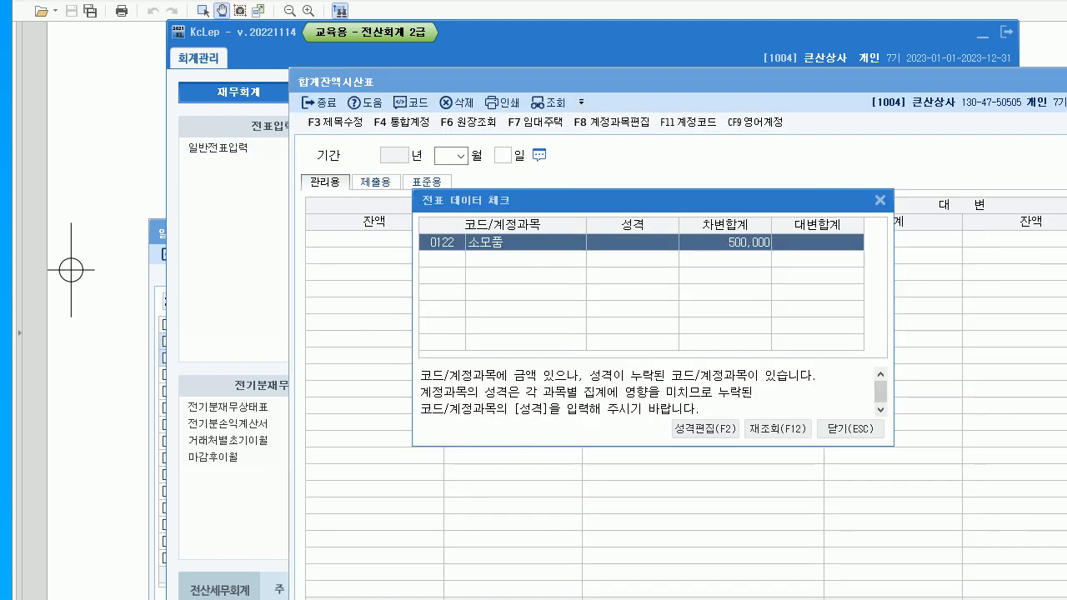
key(Escape)
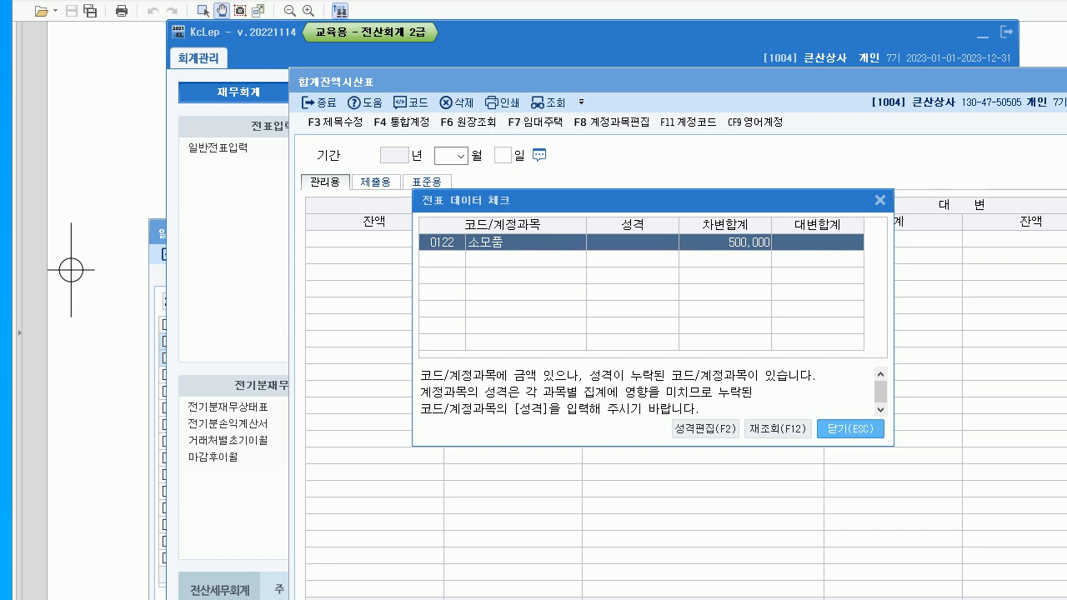
drag(601, 82, 538, 102)
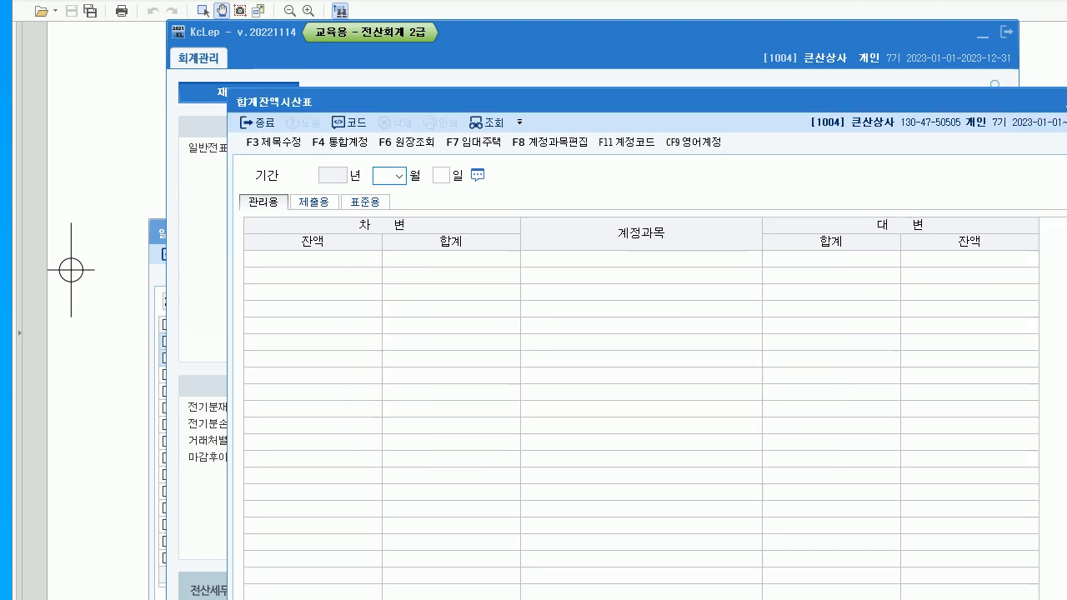
text(12)
key(Return)
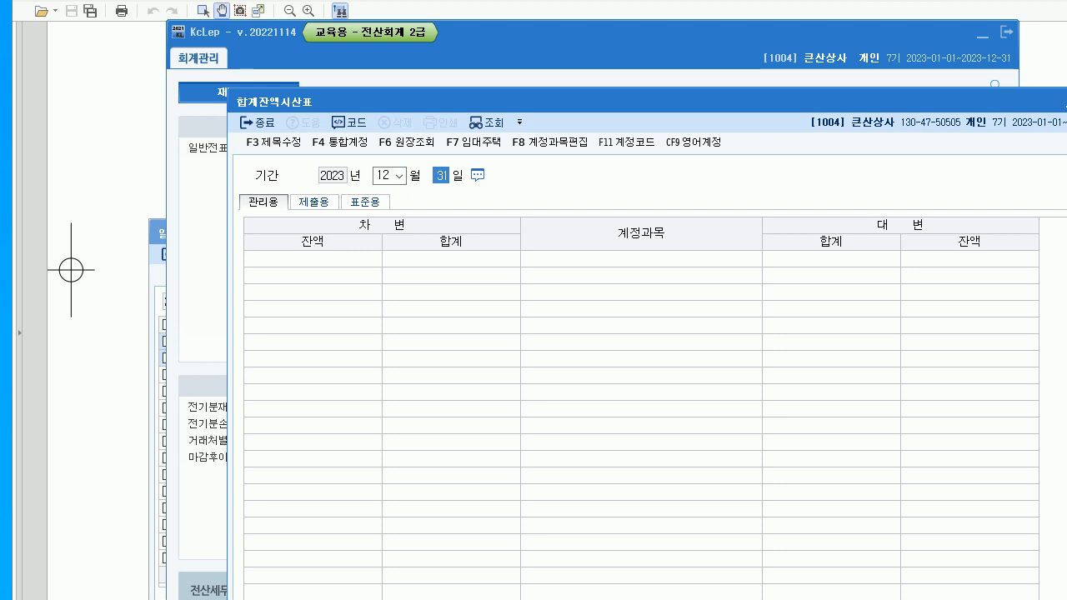
key(Return)
drag(539, 101, 466, 73)
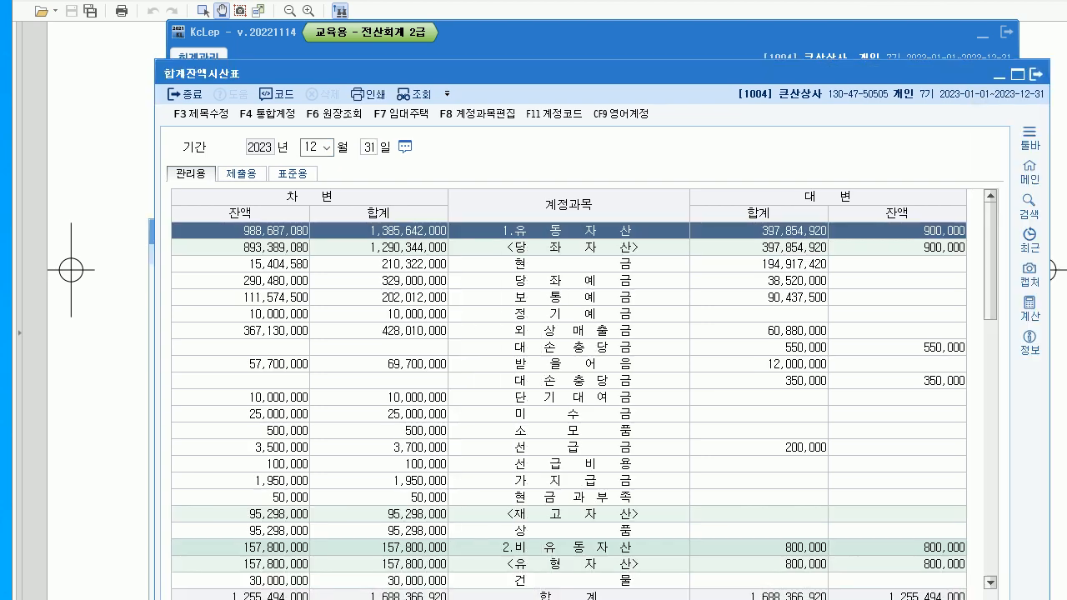
scroll(568, 392, down, 5)
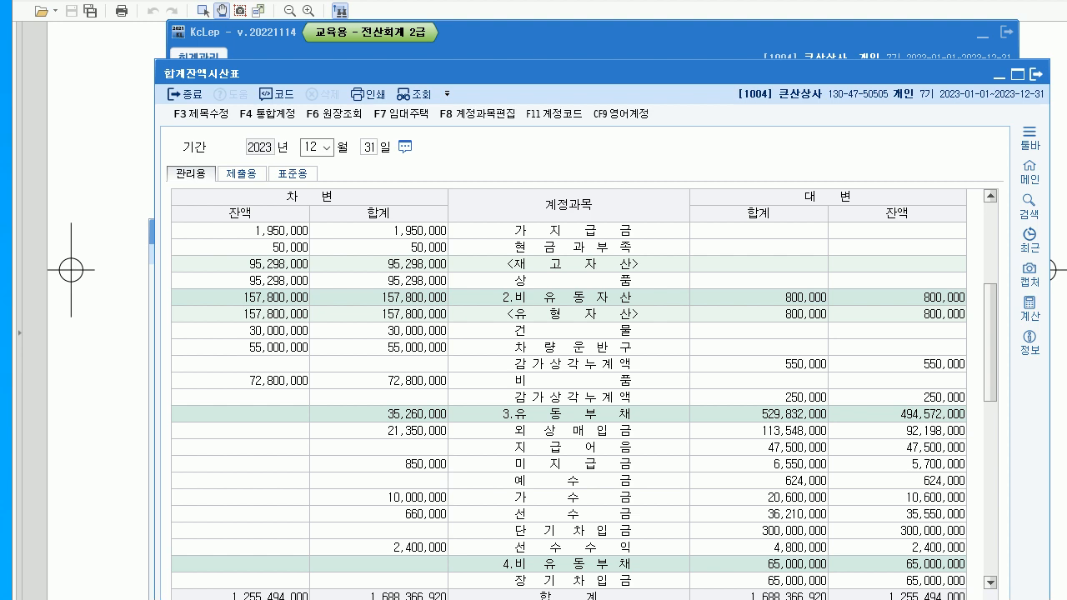
scroll(569, 392, down, 2)
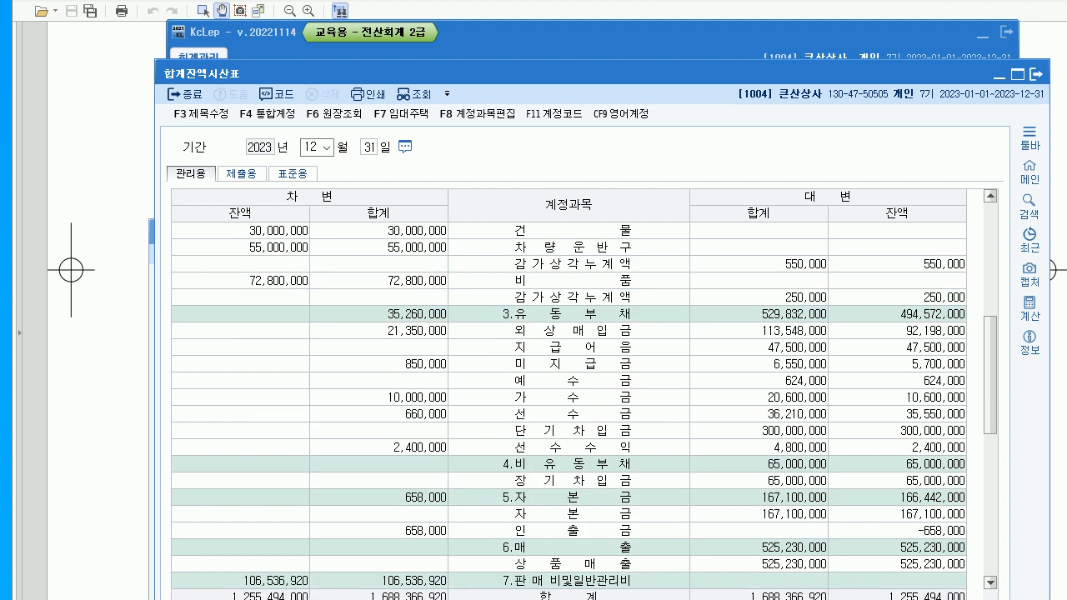
scroll(568, 392, down, 8)
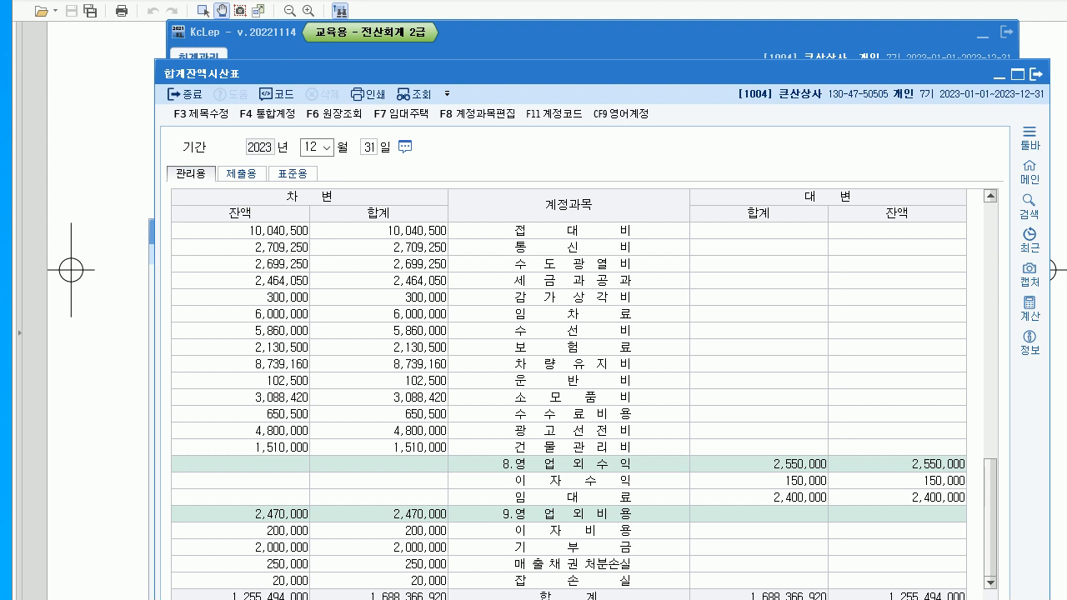
scroll(569, 392, up, 3)
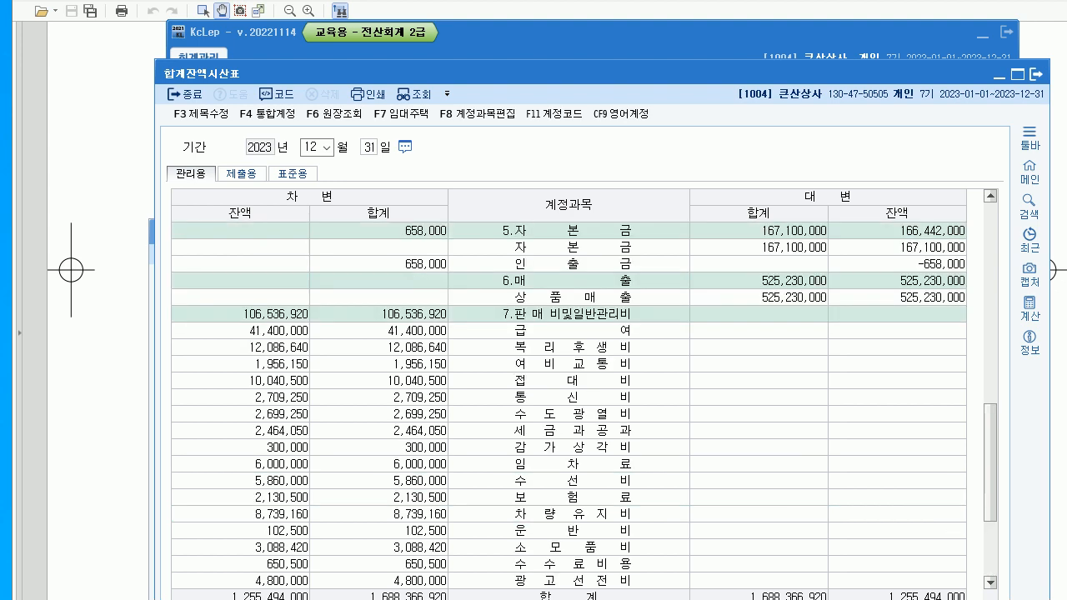
scroll(569, 391, up, 2)
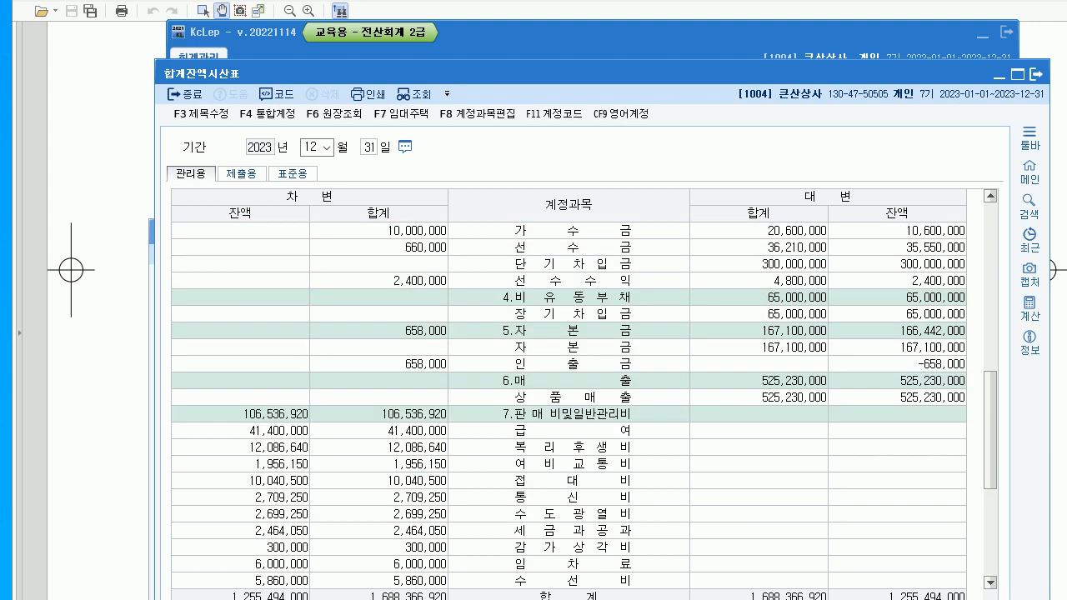
click(569, 364)
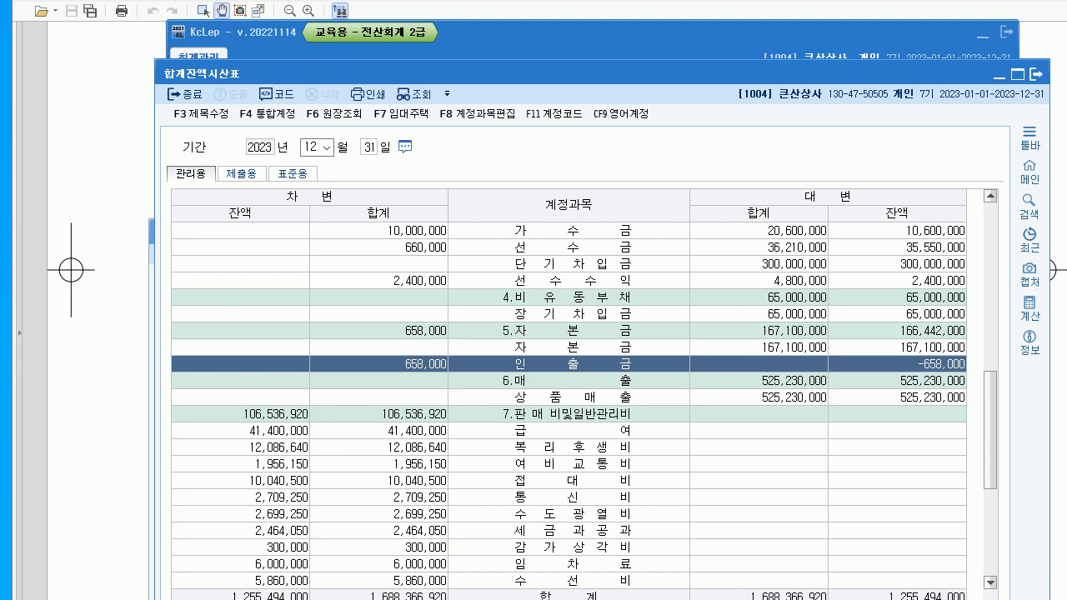
click(1036, 73)
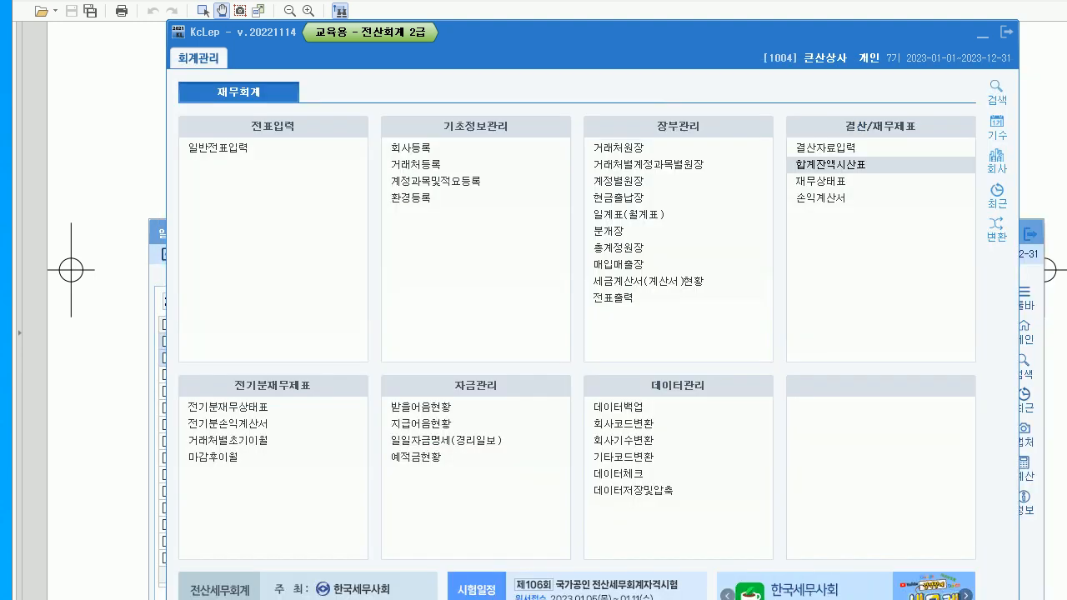
- Add a 12/31 entry debiting 0331 자본금 and crediting 0338 인출금, 658,000 each
click(1031, 268)
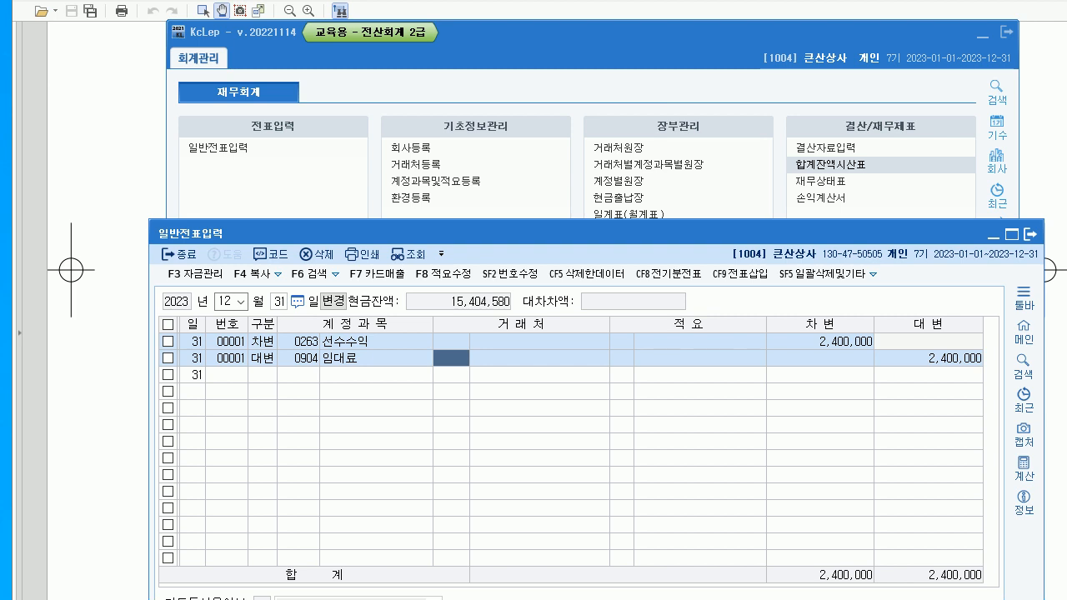
click(263, 375)
text(3)
text(331)
key(Return)
key(Return)
key(Return)
text(658000)
key(Return)
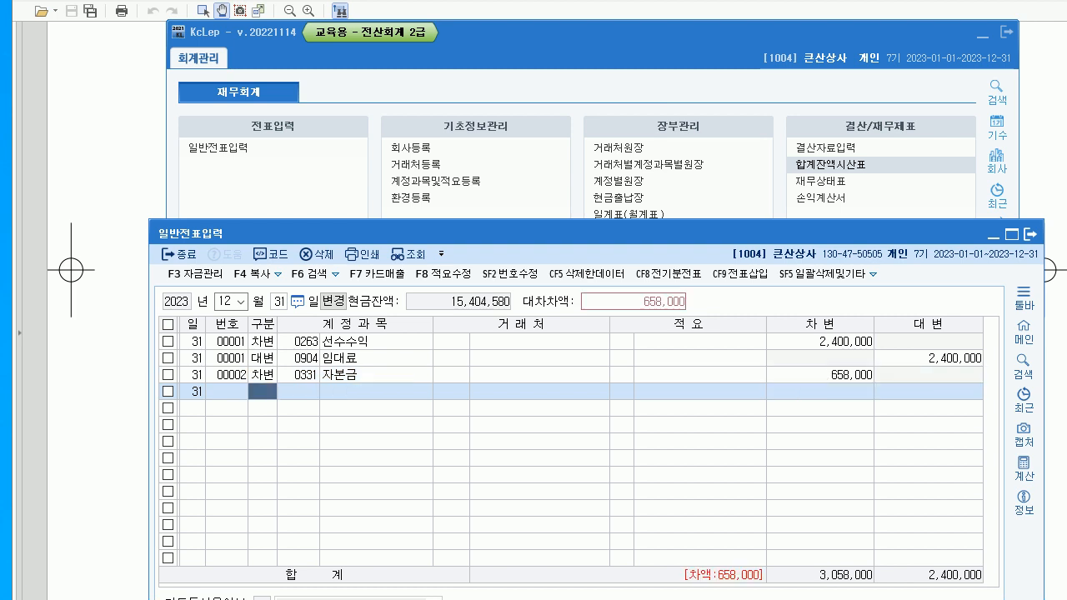
text(4)
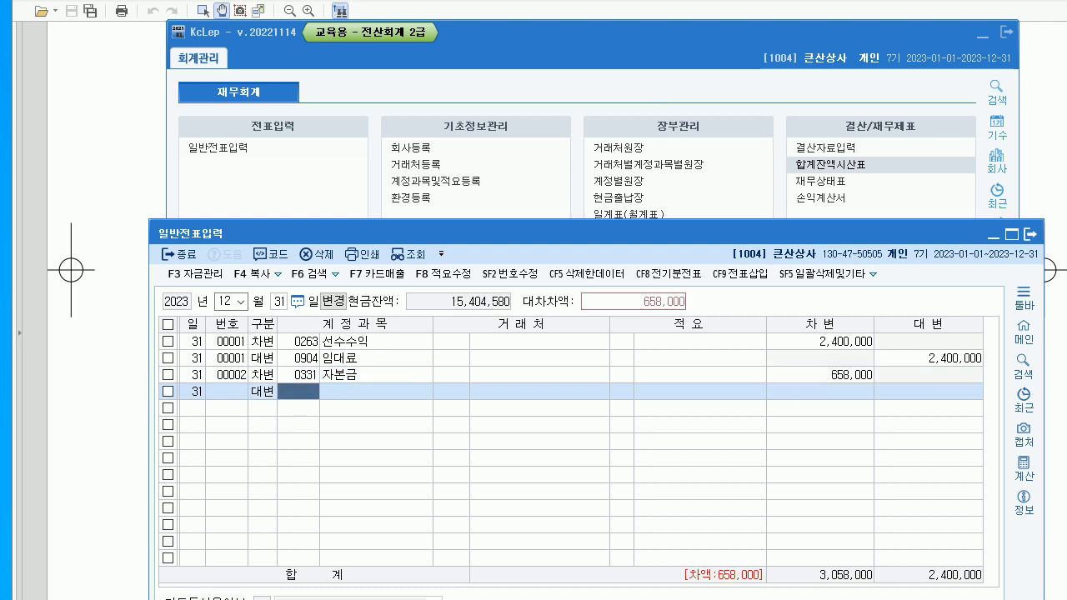
text(338)
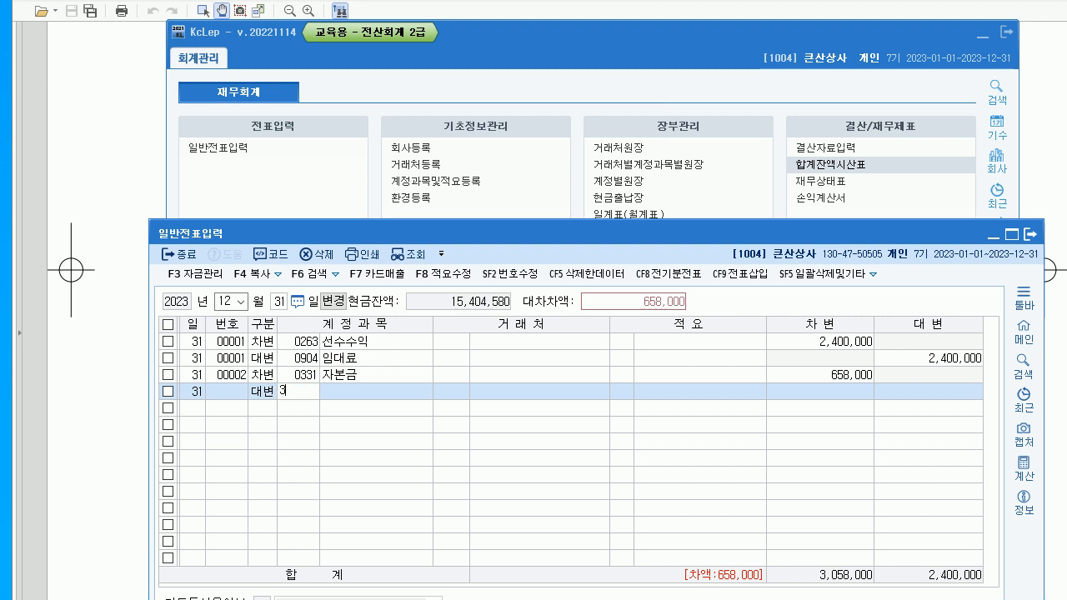
key(Return)
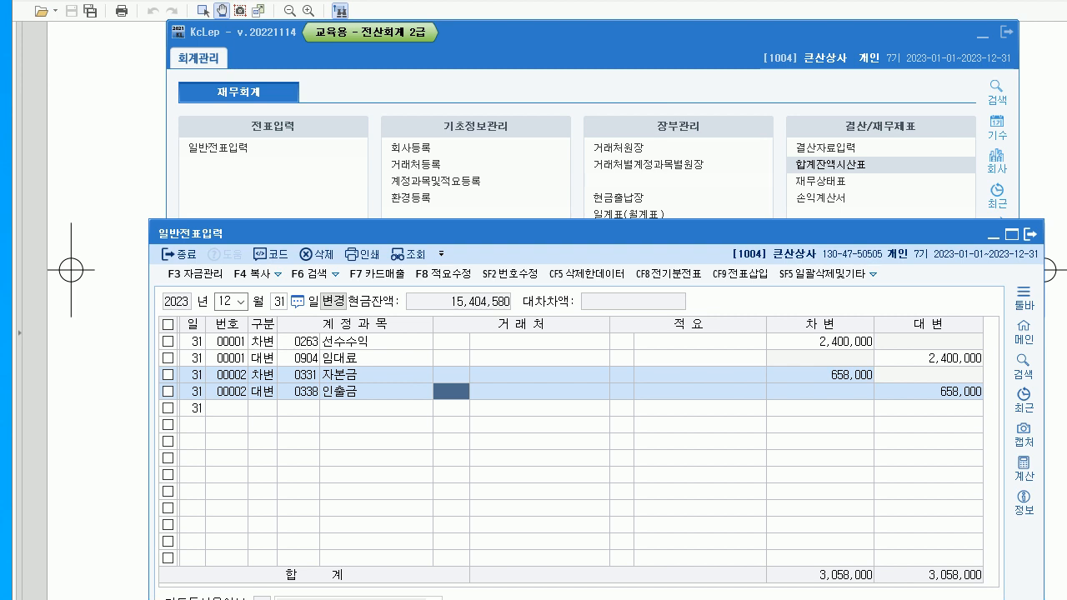
key(alt+Tab)
scroll(557, 310, down, 5)
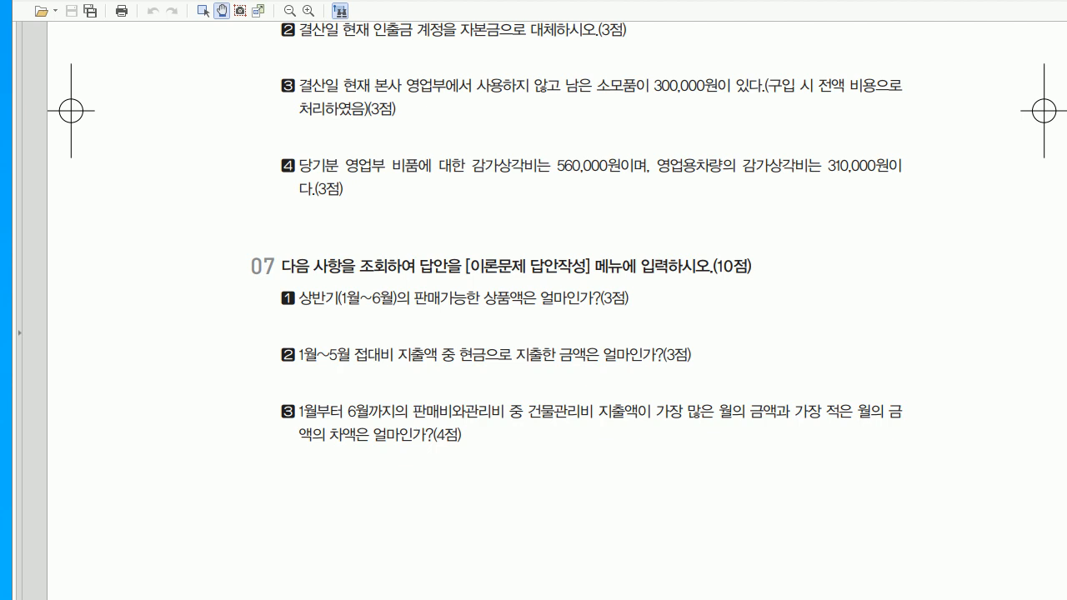
- Mark up the supplies question with red notes including 300,000, then clear them
key(alt+Tab)
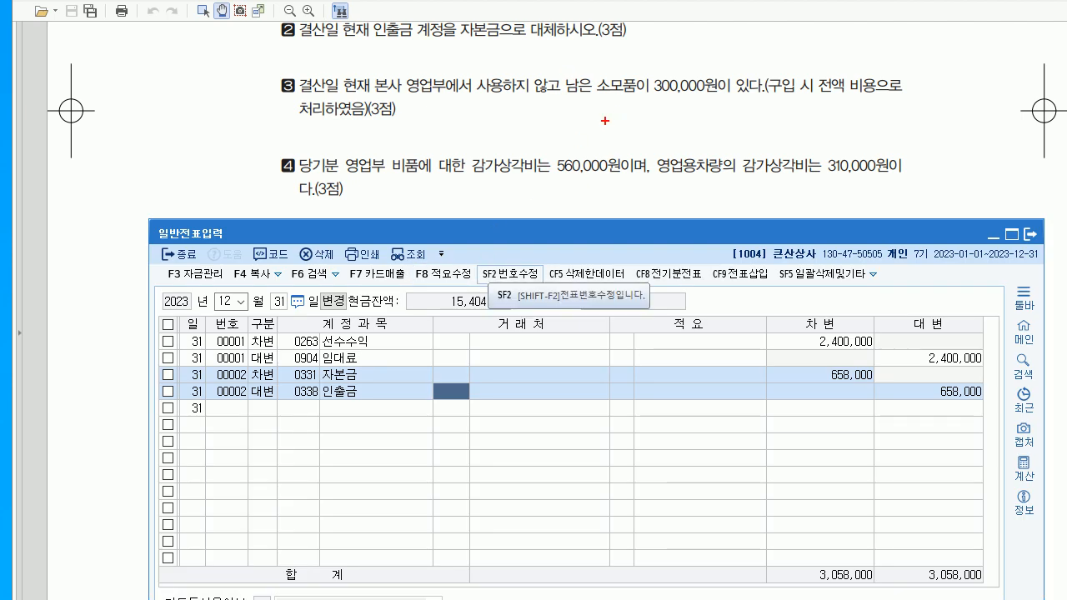
drag(599, 98, 596, 152)
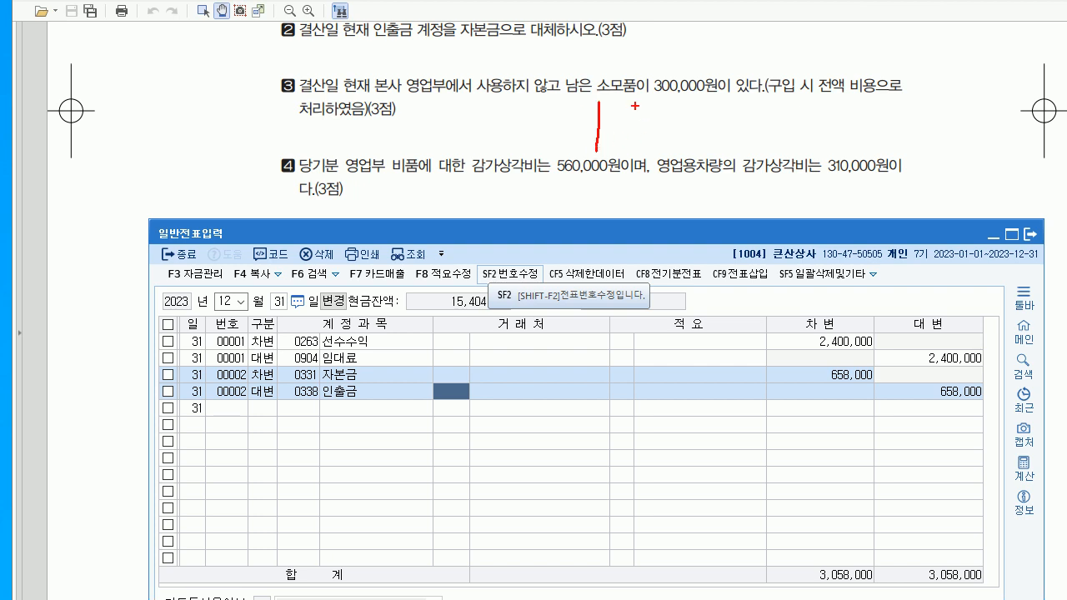
drag(650, 107, 646, 135)
mouse_move(646, 124)
mouse_down()
mouse_move(682, 133)
mouse_move(686, 120)
mouse_move(722, 154)
mouse_up()
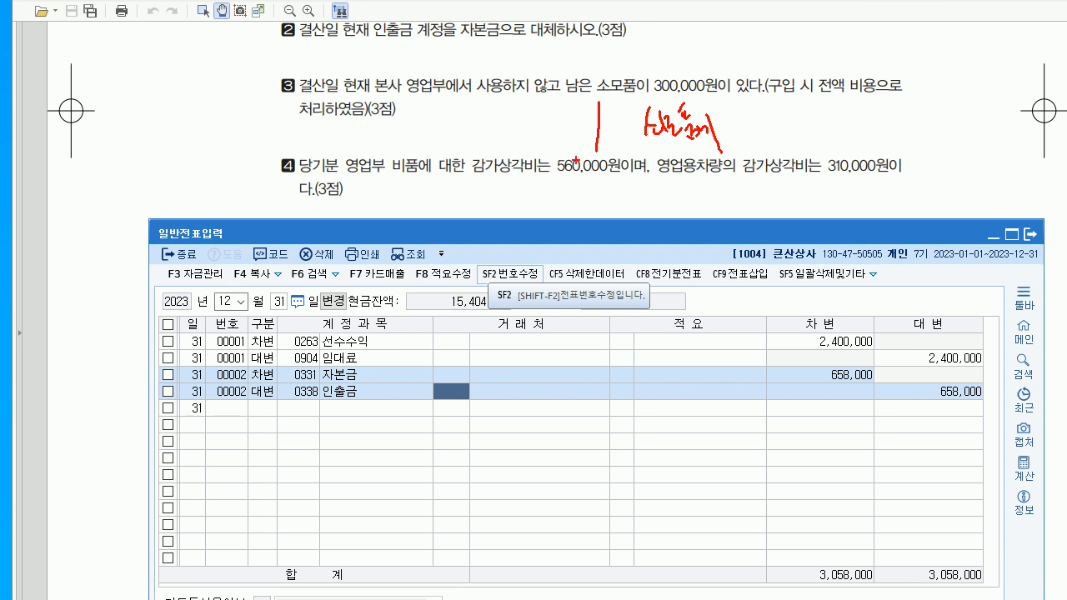
mouse_move(399, 110)
mouse_down()
mouse_move(398, 142)
mouse_move(412, 128)
mouse_up()
mouse_move(405, 120)
mouse_down()
mouse_move(420, 145)
mouse_move(437, 132)
mouse_move(447, 150)
mouse_move(534, 140)
mouse_up()
mouse_move(759, 119)
mouse_down()
mouse_move(765, 138)
mouse_move(826, 131)
mouse_up()
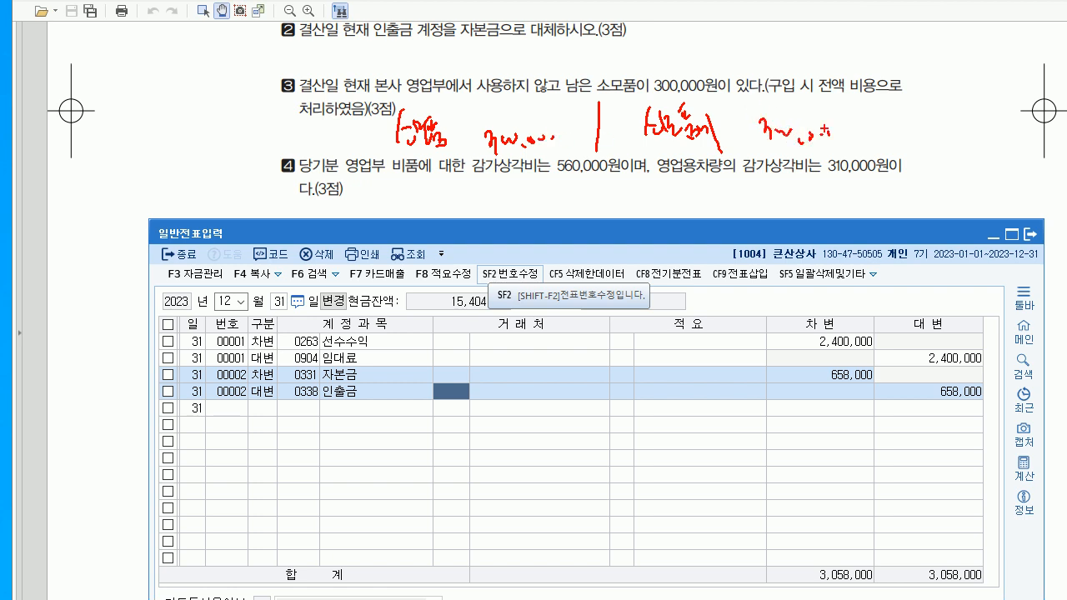
key(Escape)
- Add a 12/31 entry debiting 0122 소모품 and crediting 0830 소모품비, 300,000 each
key(Down)
text(3)
key(Return)
text(122)
key(Return)
key(Return)
key(Return)
text(300000)
key(Return)
text(4)
key(Return)
text(830)
key(Return)
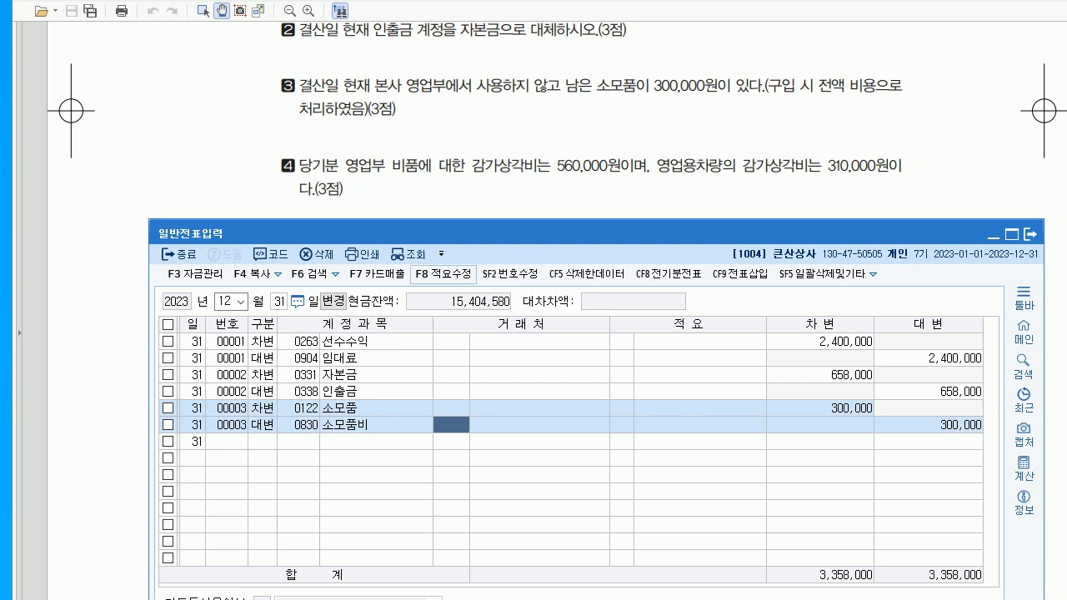
key(alt+Tab)
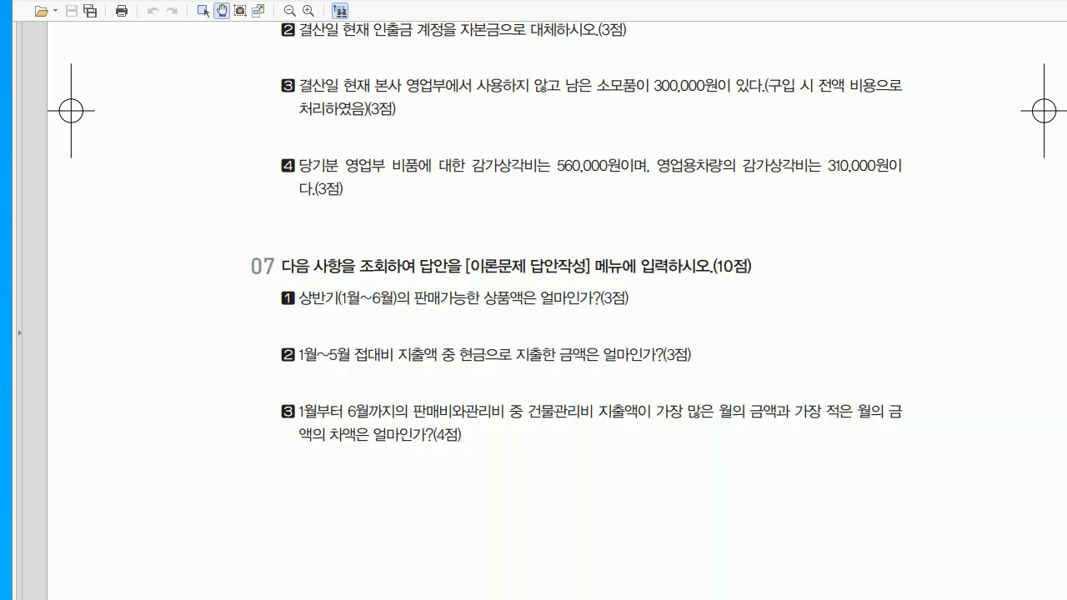
- Open 결산자료입력 for the period January to December 2023
scroll(557, 311, down, 2)
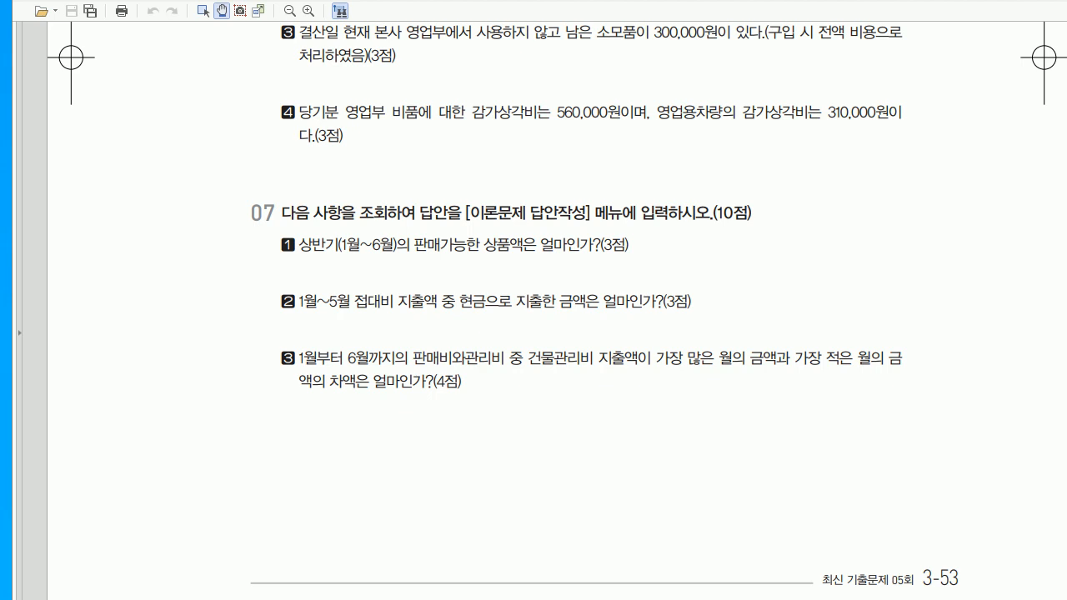
key(alt+Tab)
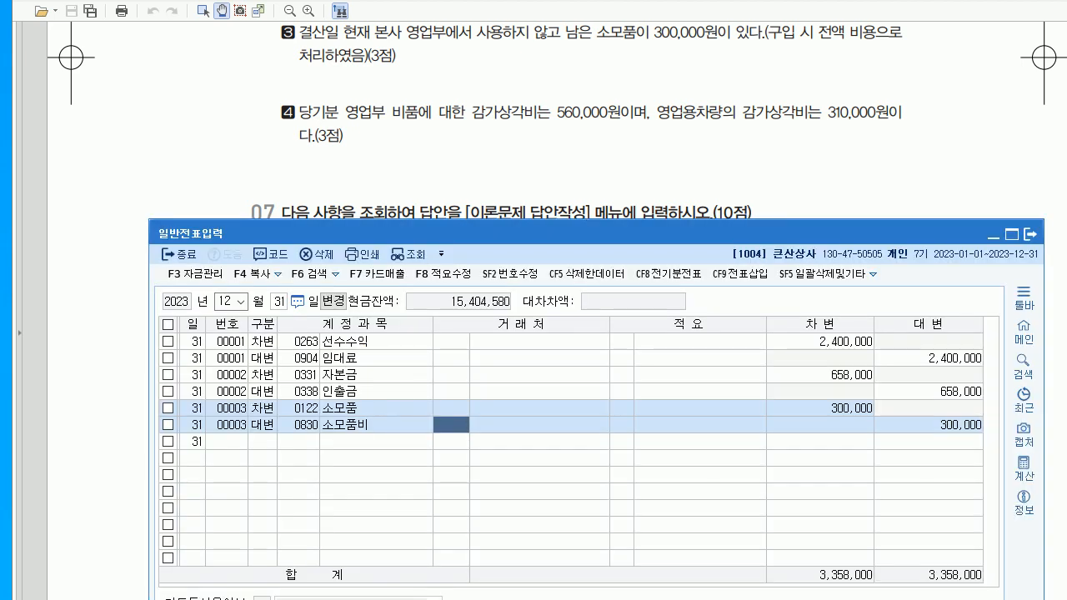
key(alt+Tab)
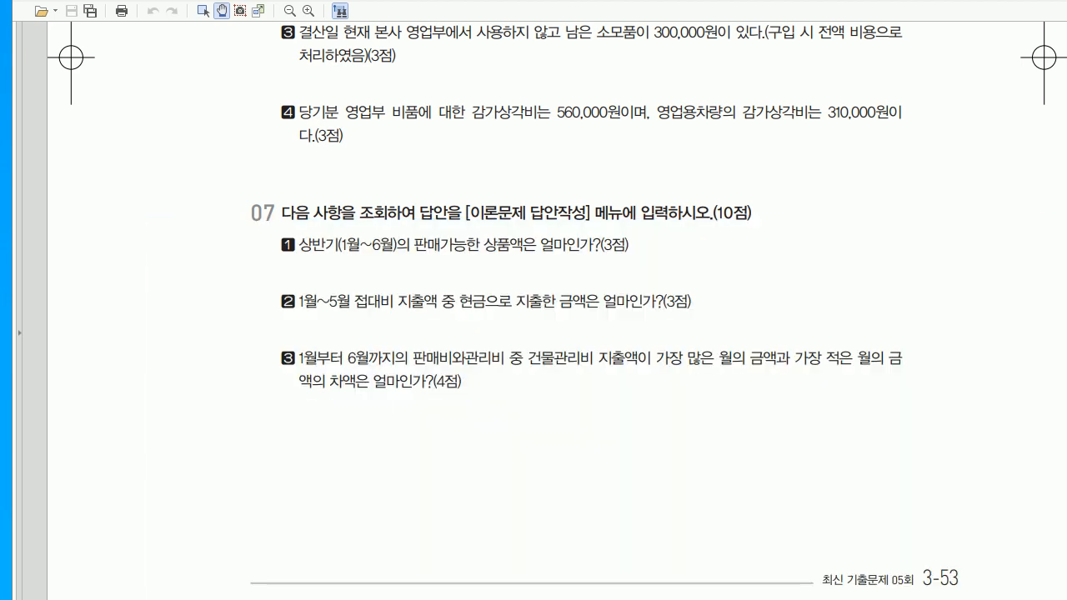
key(alt+Tab)
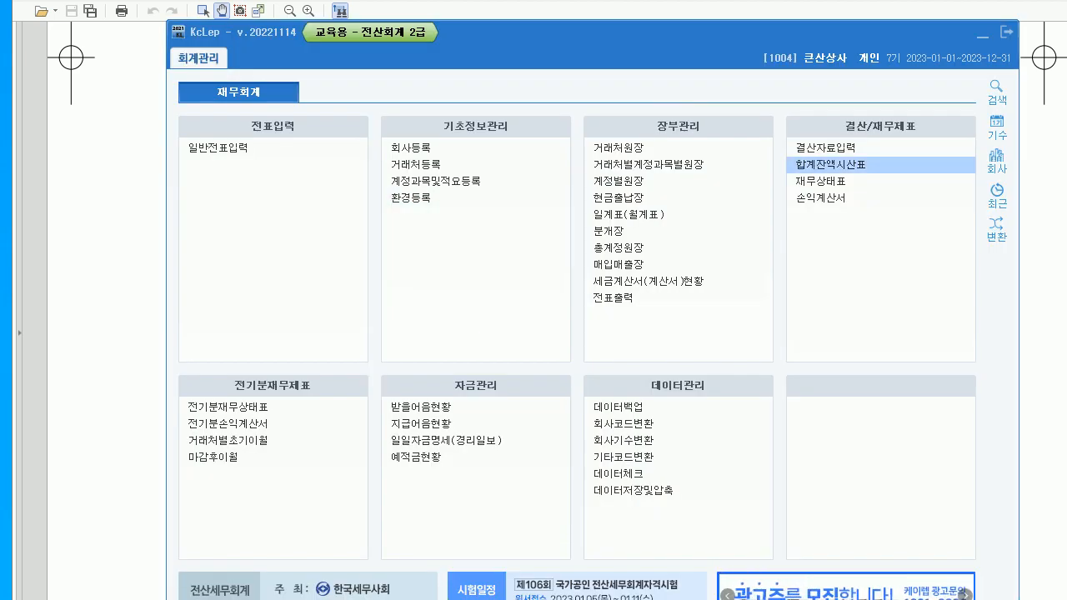
click(826, 148)
text(1)
key(Return)
text(12)
key(Return)
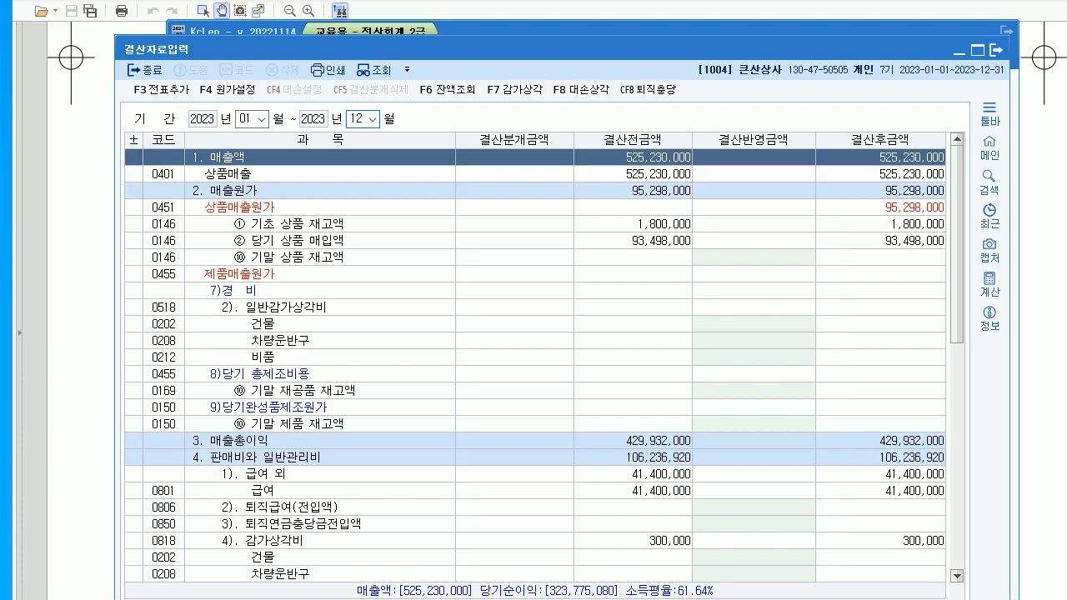
drag(515, 49, 516, 43)
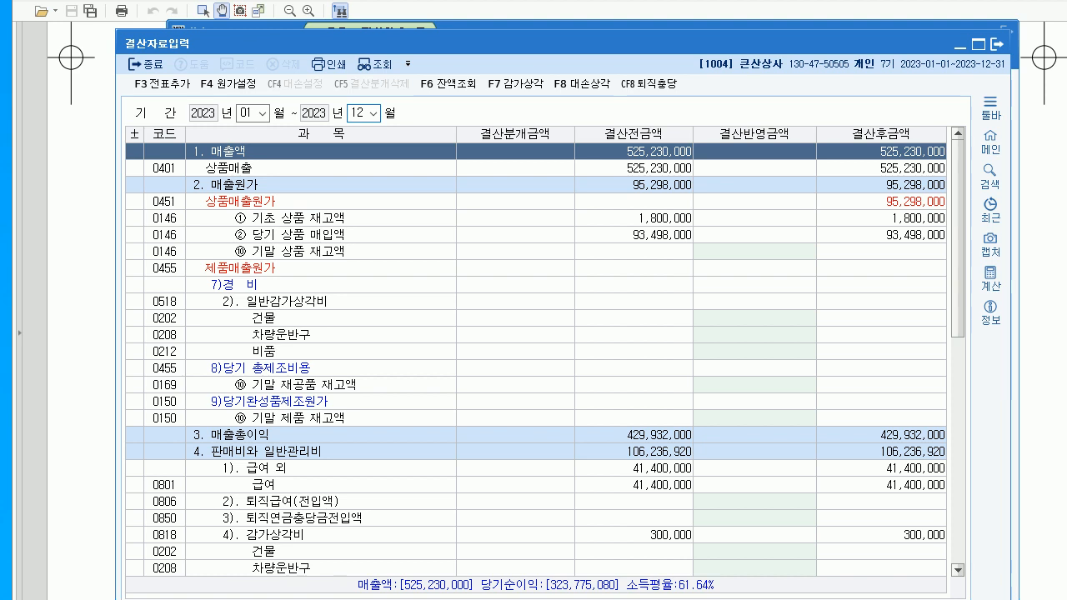
- Enter 감가상각비 closing amounts of 560,000 and 310,000 on the vehicle (차량운반구) row
click(320, 451)
scroll(320, 451, down, 6)
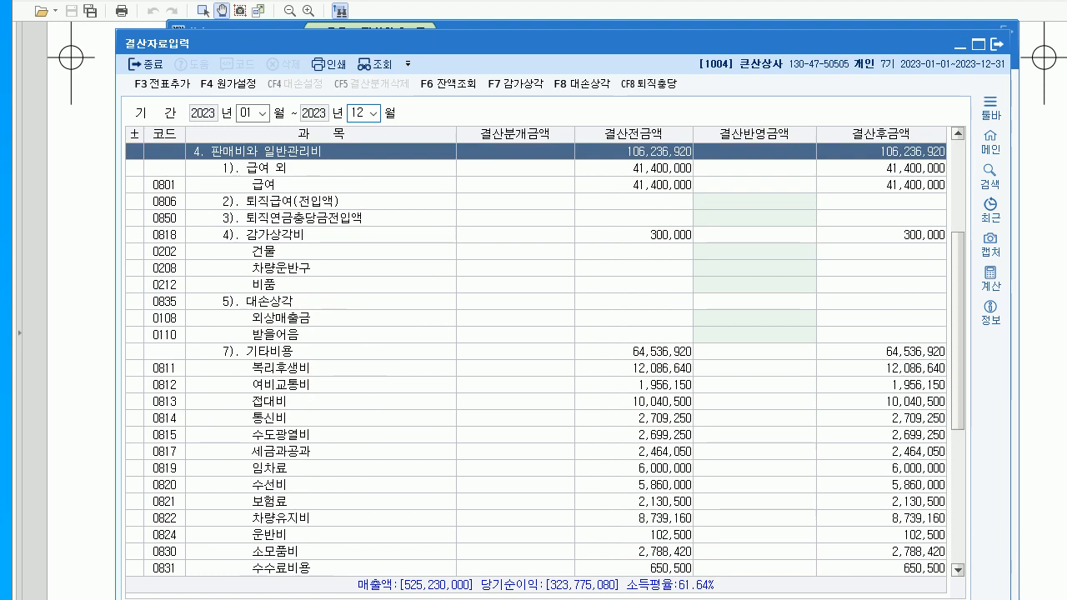
click(755, 235)
click(755, 251)
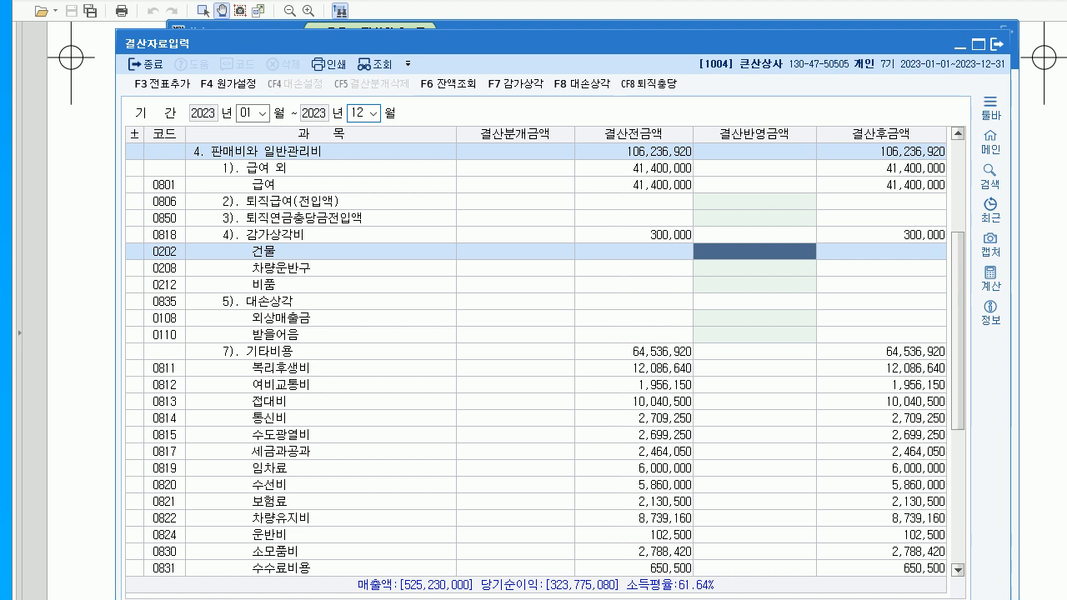
text(5600000)
key(Return)
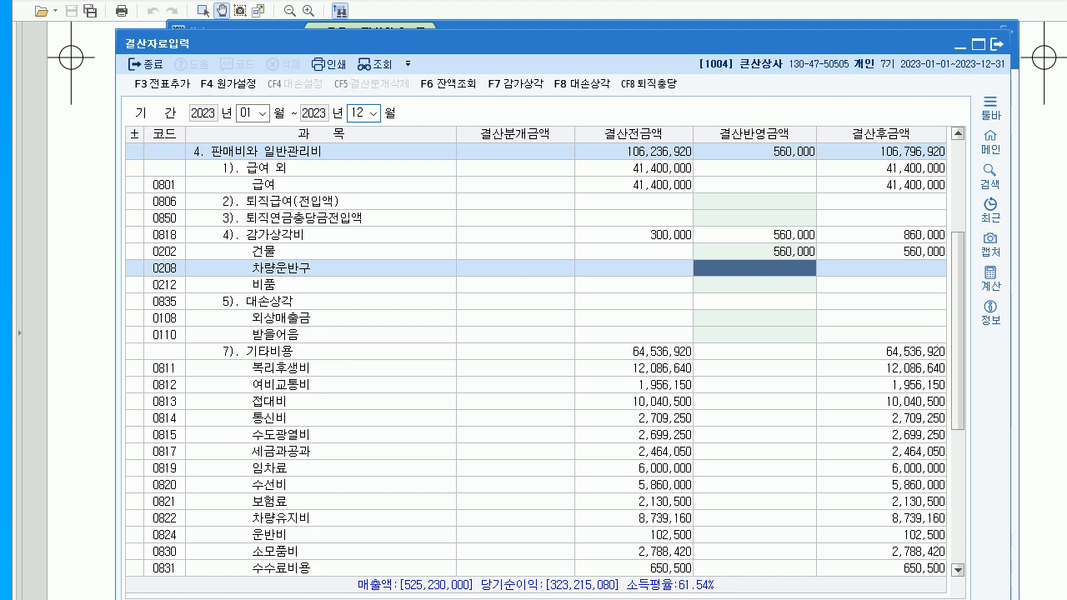
text(310000)
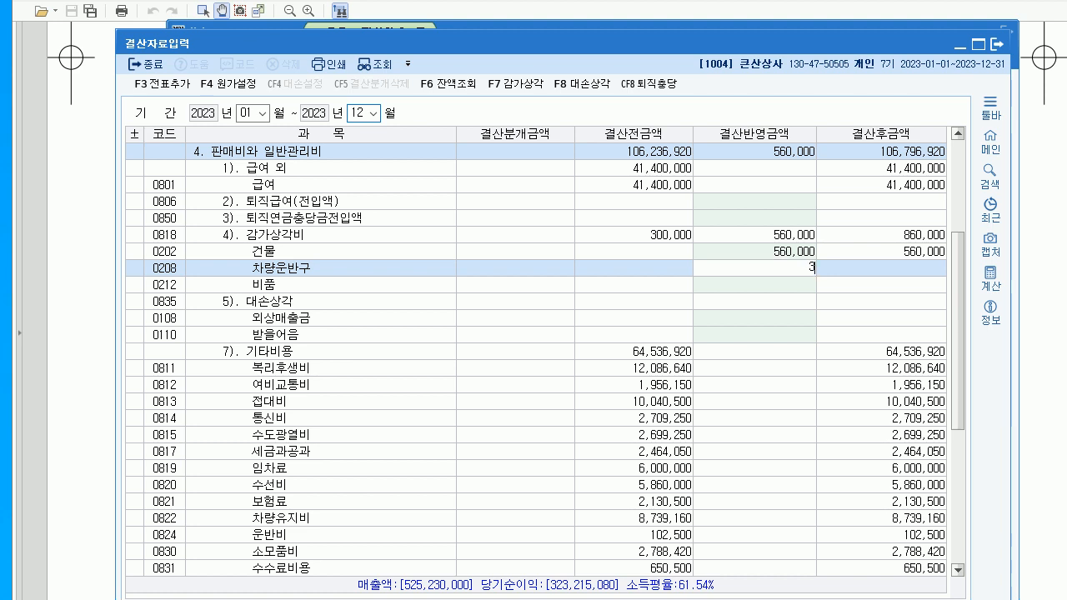
key(Return)
- Reset the mistaken building depreciation to 0 and put 560,000 on 비품 instead
key(Up)
key(Up)
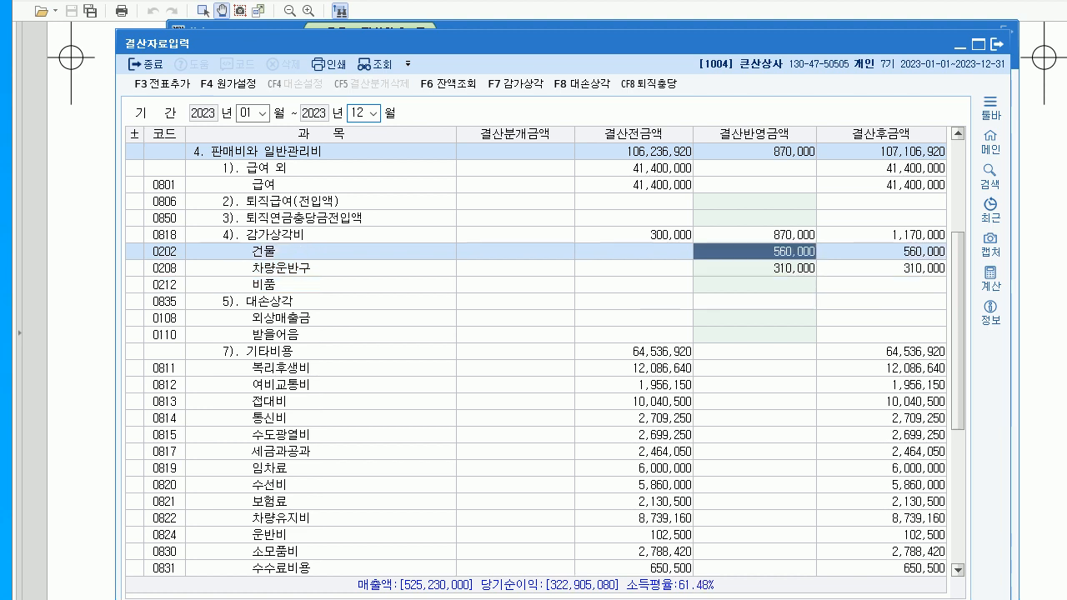
text(0)
key(Return)
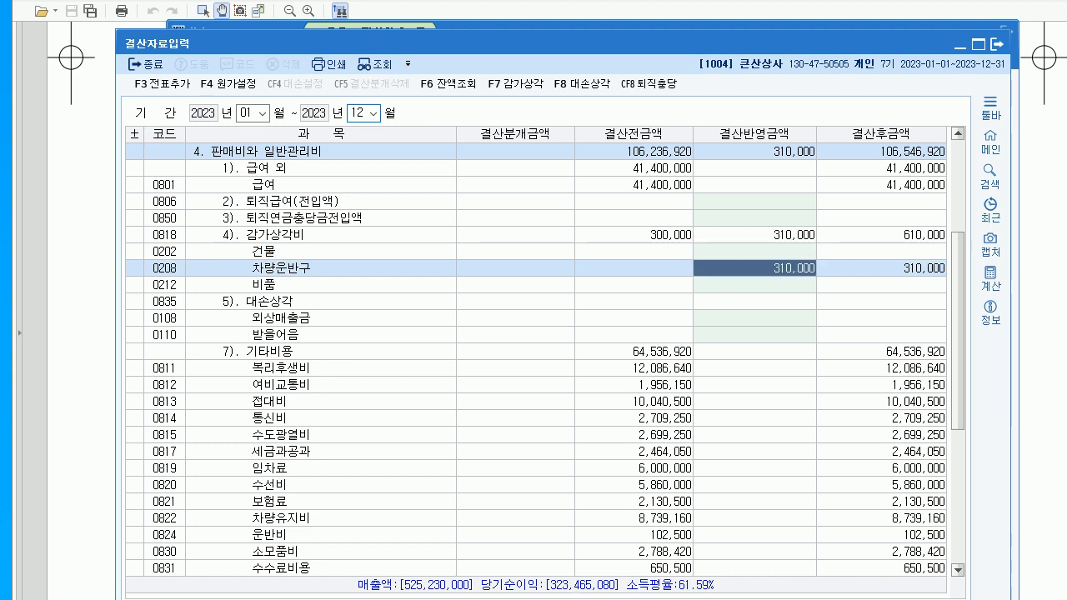
key(Return)
text(560000)
key(Return)
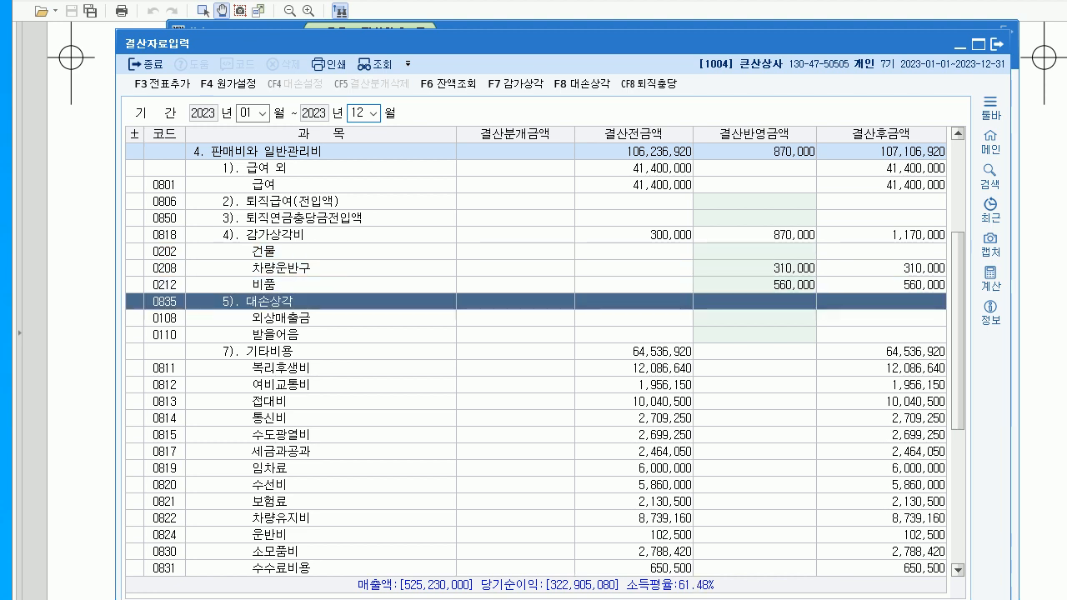
key(Up)
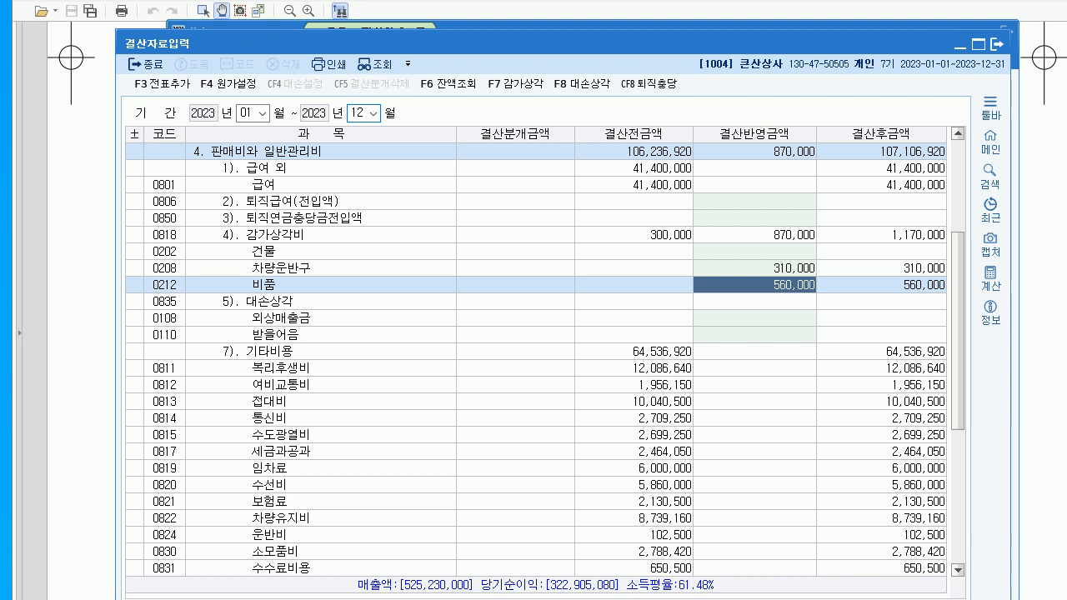
key(Up)
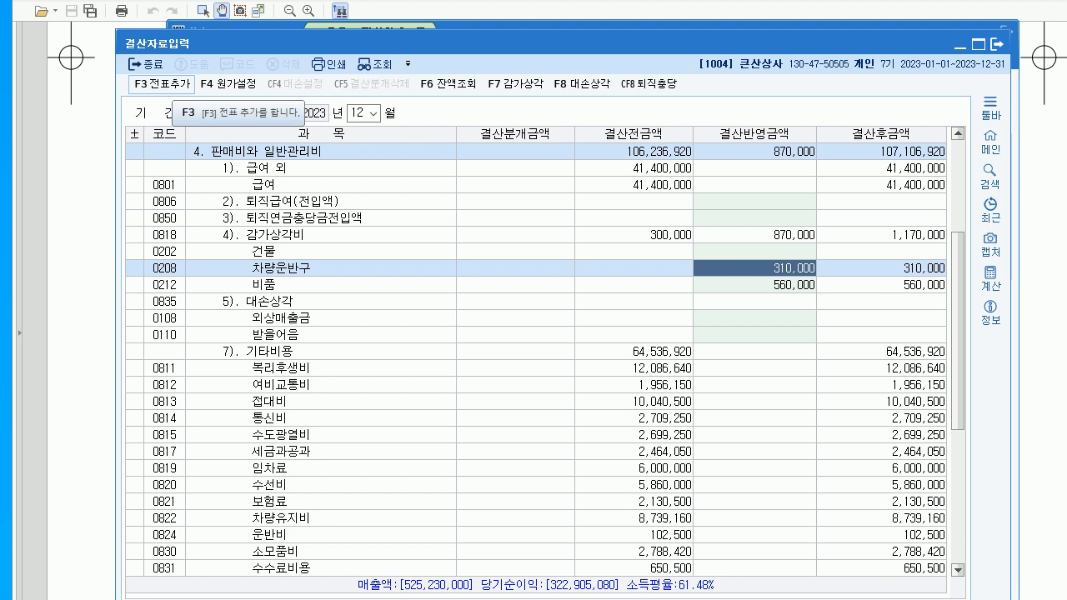
- Add the closing entries to 일반전표 via 전표추가, confirm, and close 결산자료입력
key(alt+Tab)
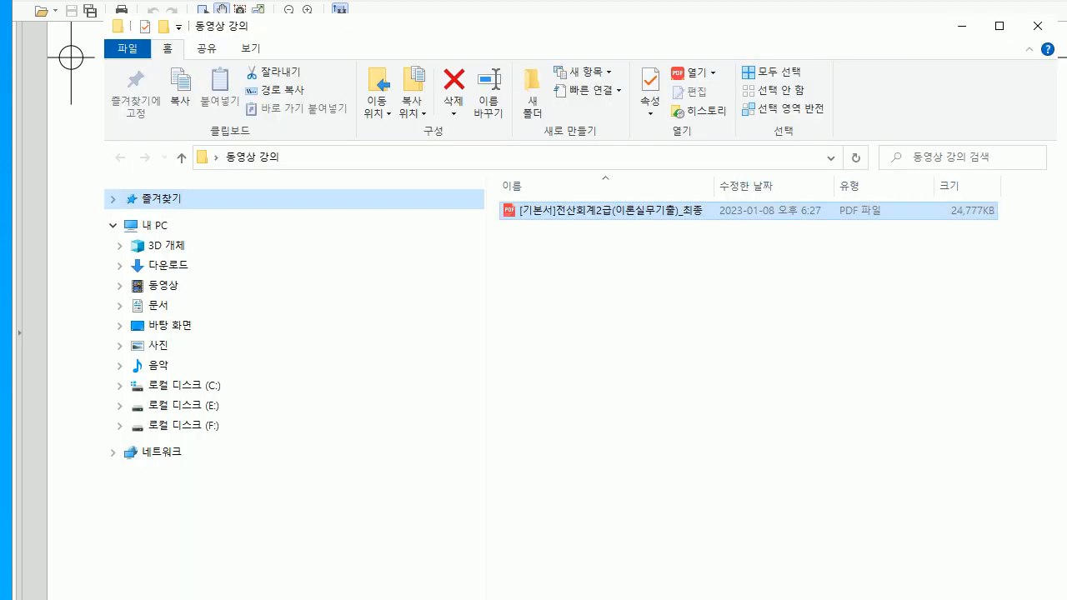
click(962, 26)
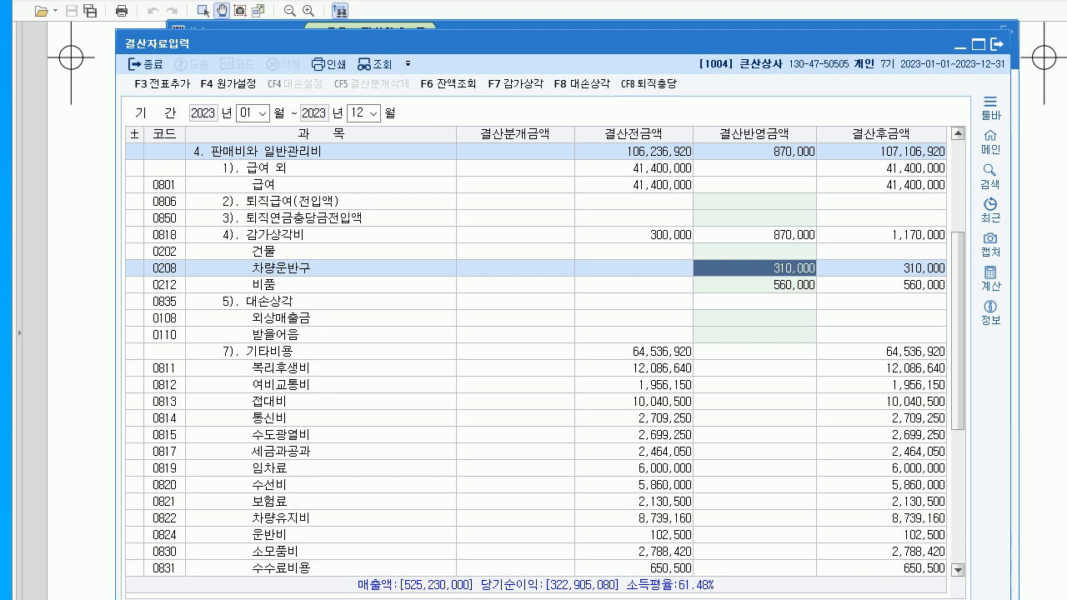
click(962, 39)
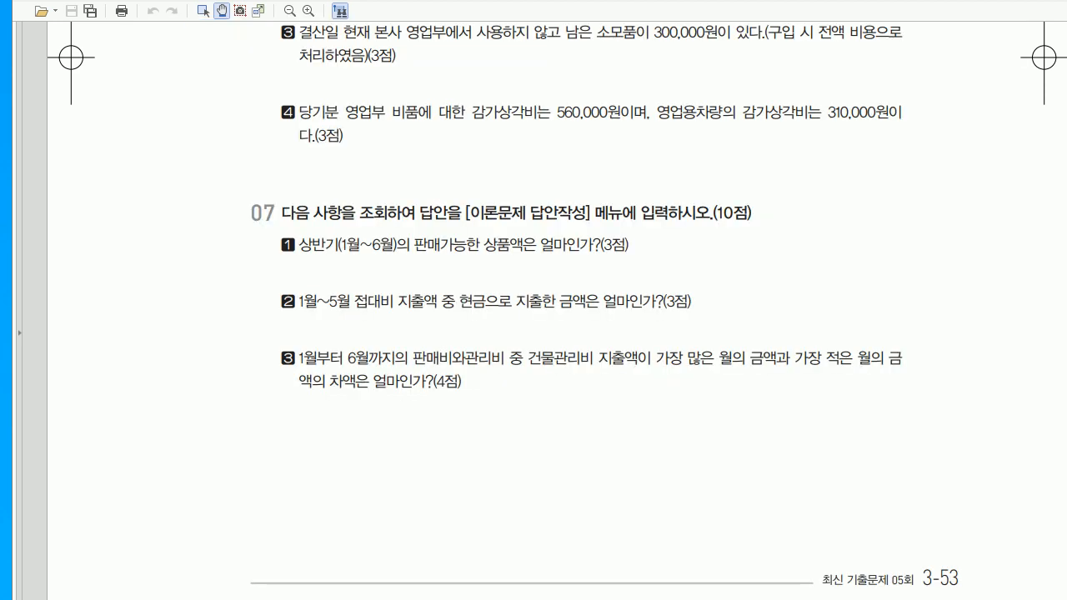
key(alt+Tab)
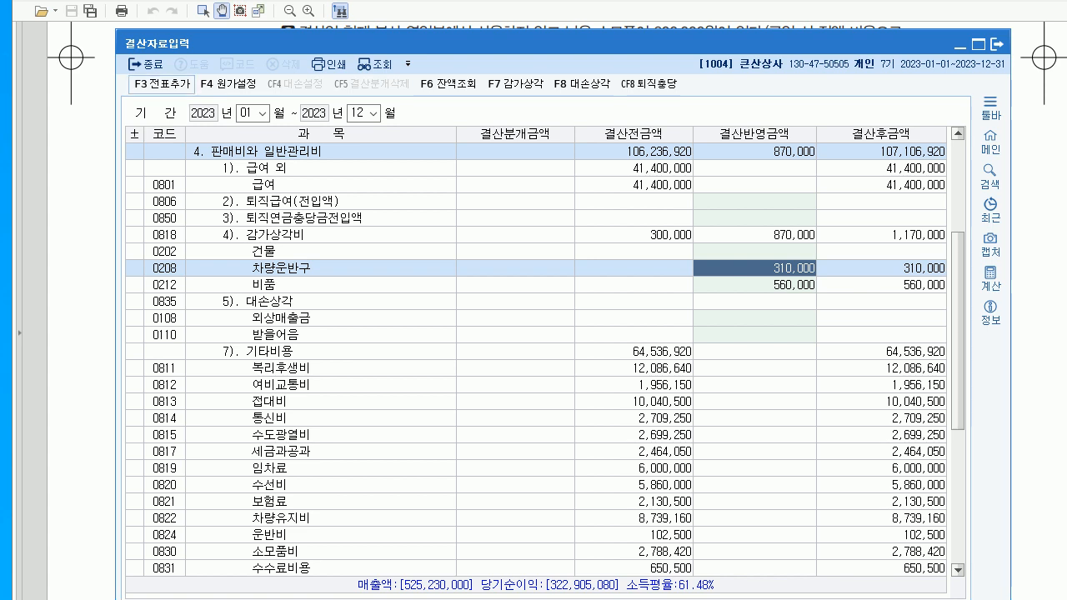
click(161, 84)
key(Return)
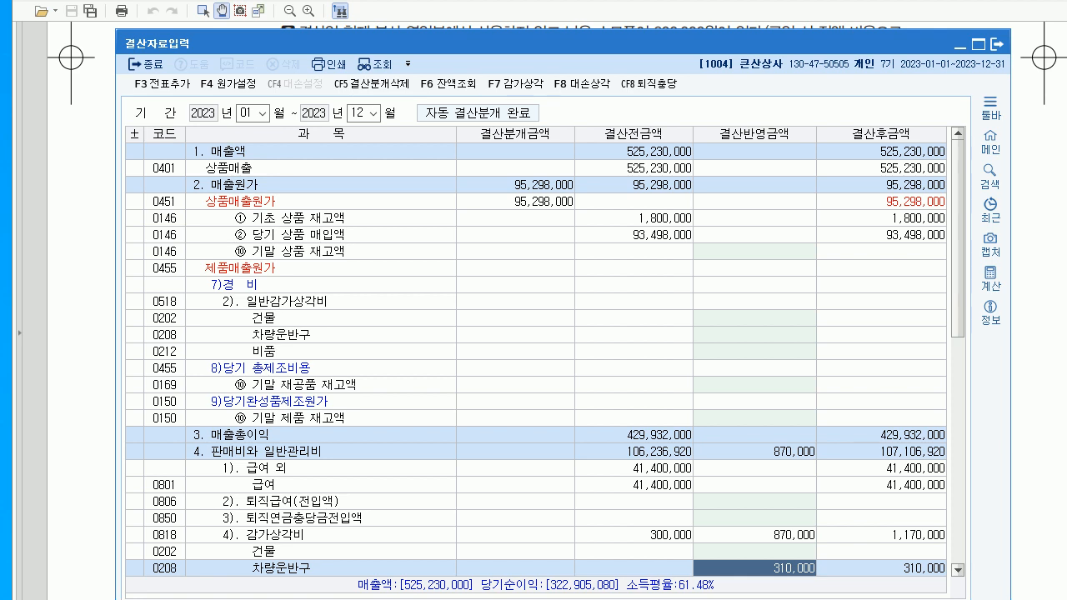
click(997, 43)
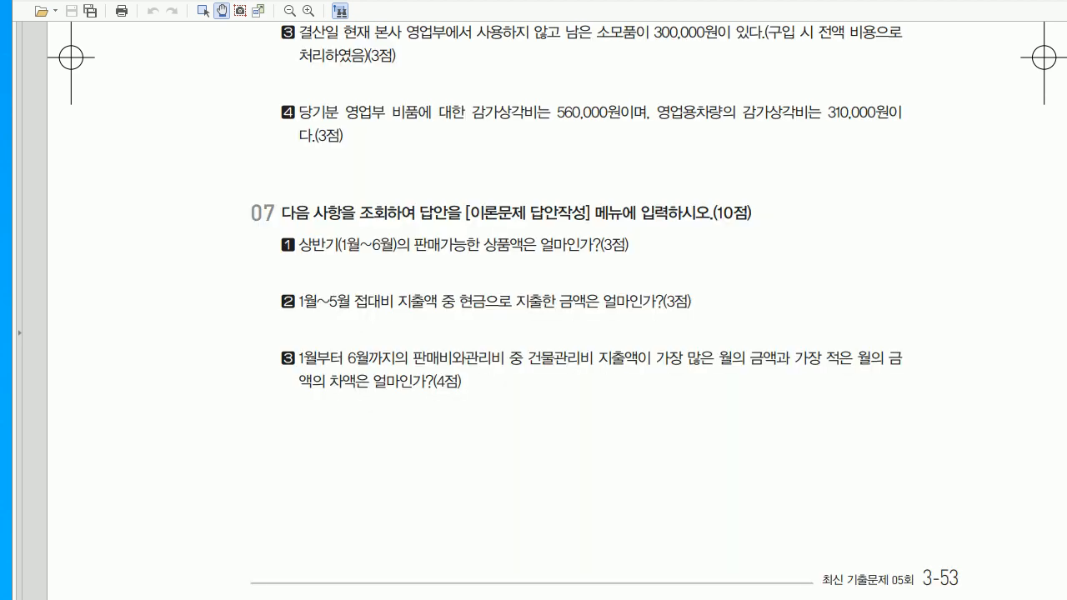
- Underline 판매가능한 상품액 in question 07's item 1 and handwrite notes beneath it
scroll(534, 333, down, 3)
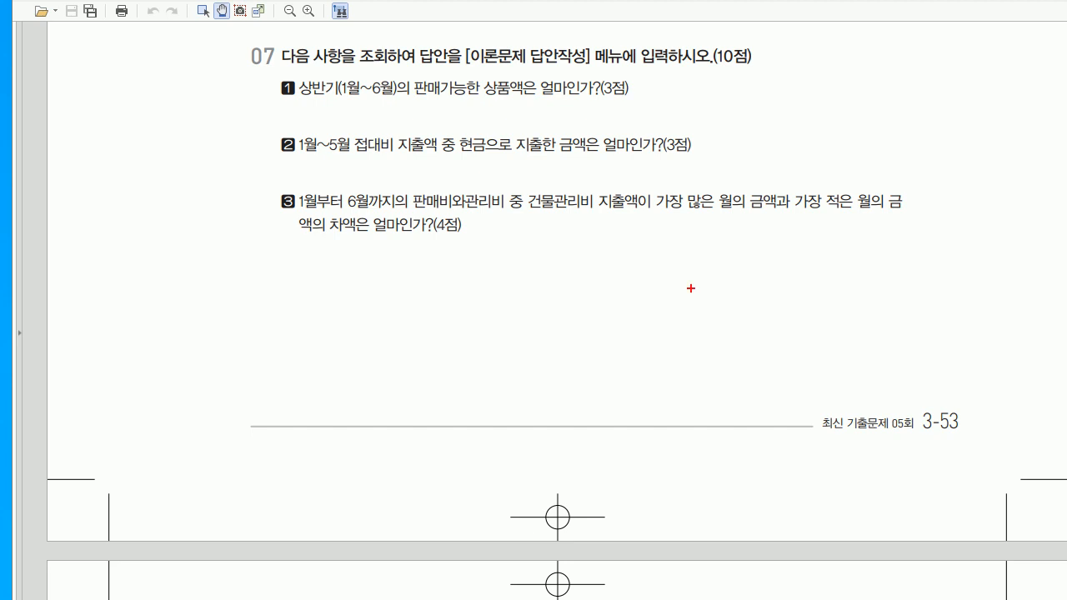
drag(401, 103, 551, 90)
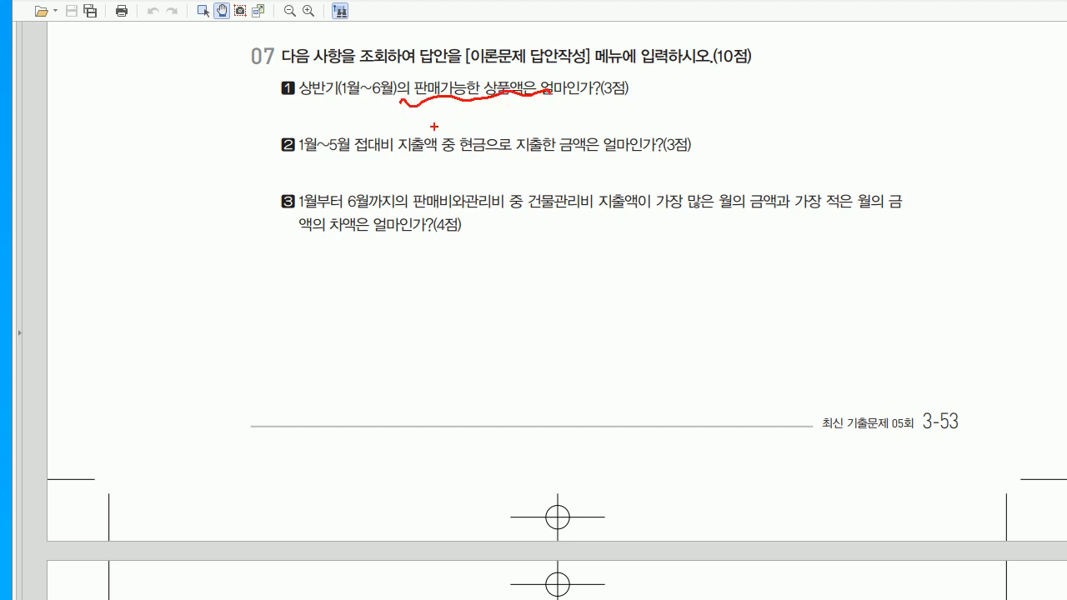
drag(442, 122, 448, 131)
mouse_move(458, 132)
mouse_down()
mouse_move(460, 111)
mouse_move(469, 130)
mouse_move(510, 119)
mouse_move(528, 135)
mouse_move(590, 125)
mouse_up()
mouse_move(597, 106)
mouse_down()
mouse_move(599, 128)
mouse_move(626, 127)
mouse_move(633, 106)
mouse_move(649, 123)
mouse_move(688, 120)
mouse_up()
- Circle the notes, erase all pen annotations, and return to KcLep's main menu
drag(505, 158, 531, 142)
drag(624, 83, 647, 153)
key(Escape)
key(alt+Tab)
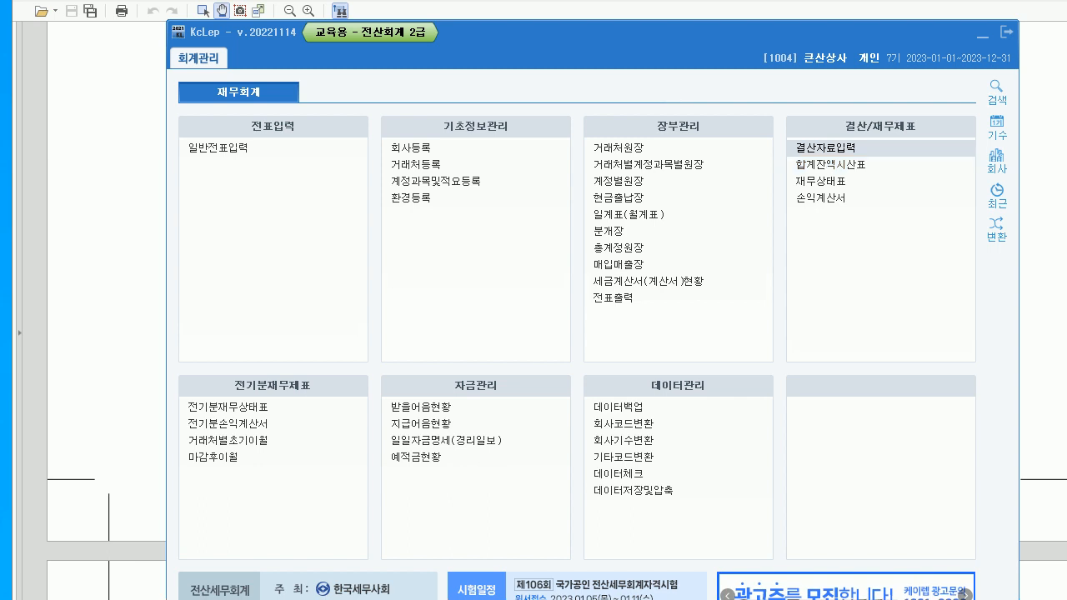
- Load the 합계잔액시산표 through month 06, confirm 상품 at 70,248,000, and close it
click(831, 165)
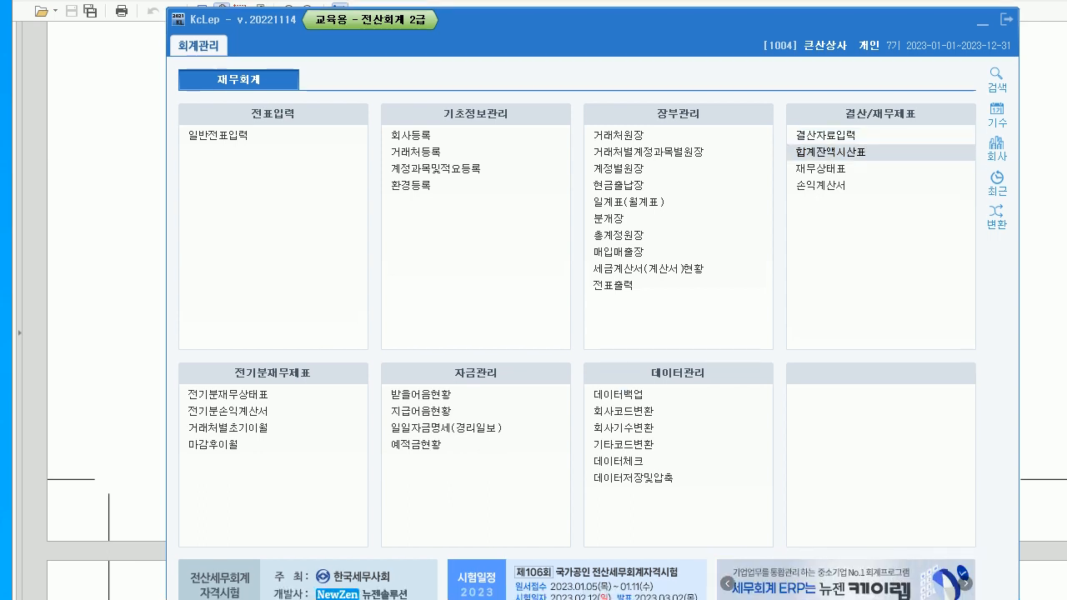
click(831, 153)
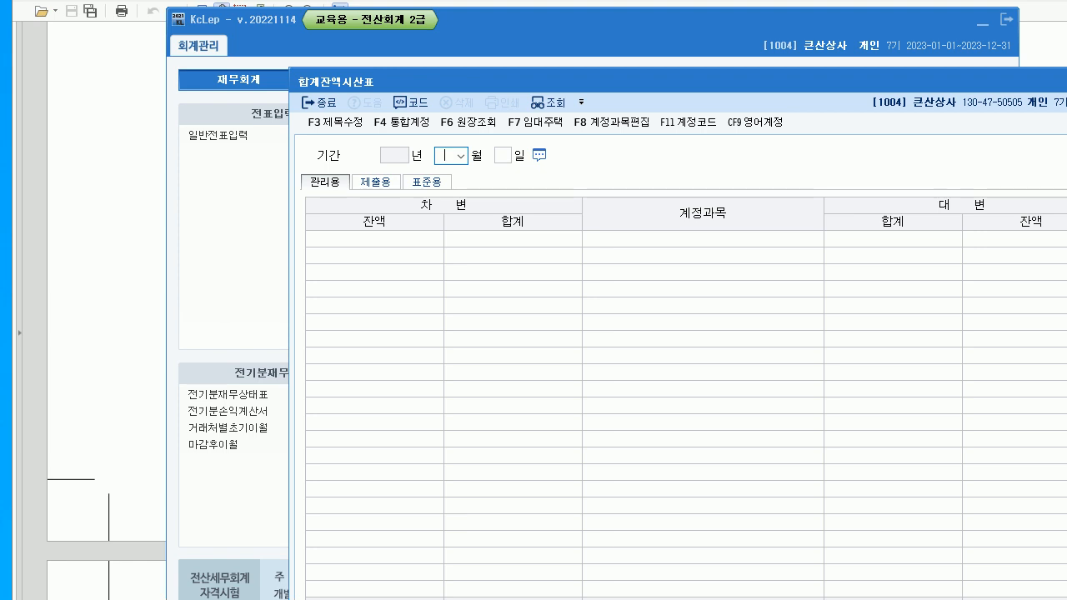
text(06)
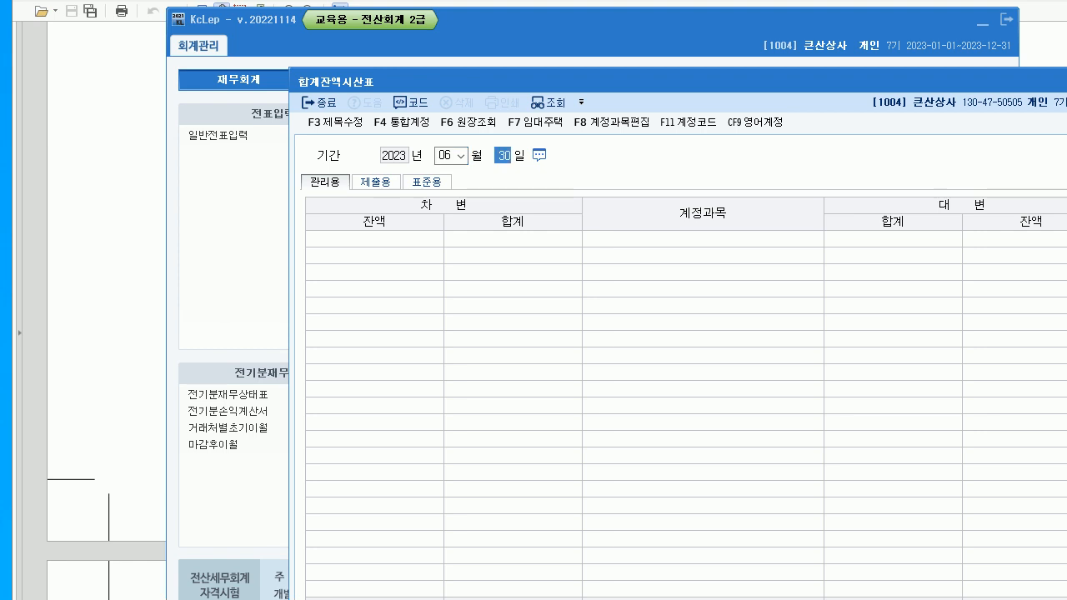
key(Return)
drag(633, 82, 498, 42)
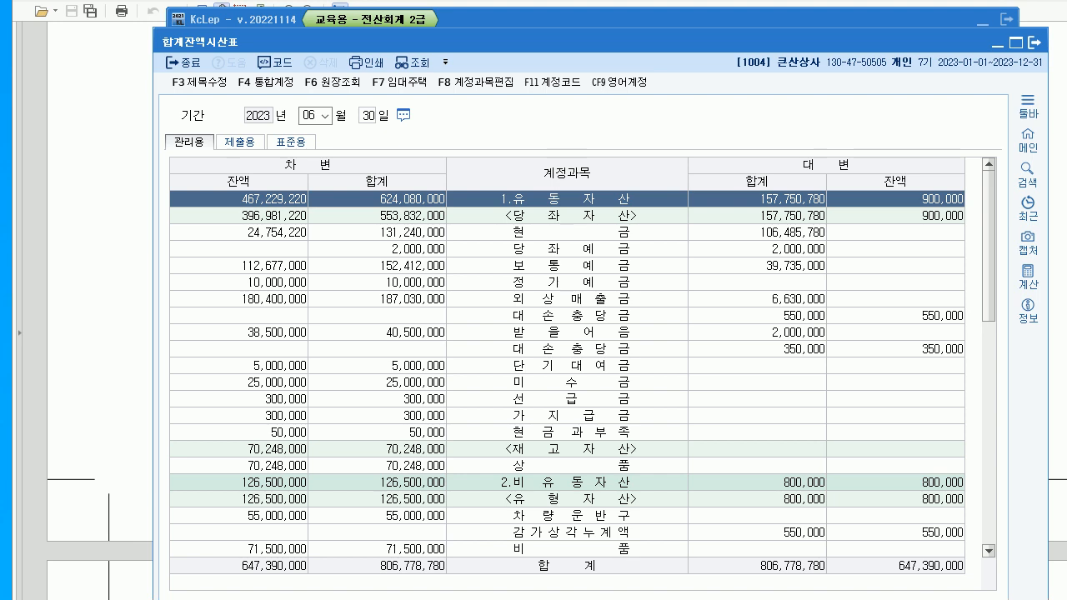
scroll(566, 367, down, 2)
click(566, 366)
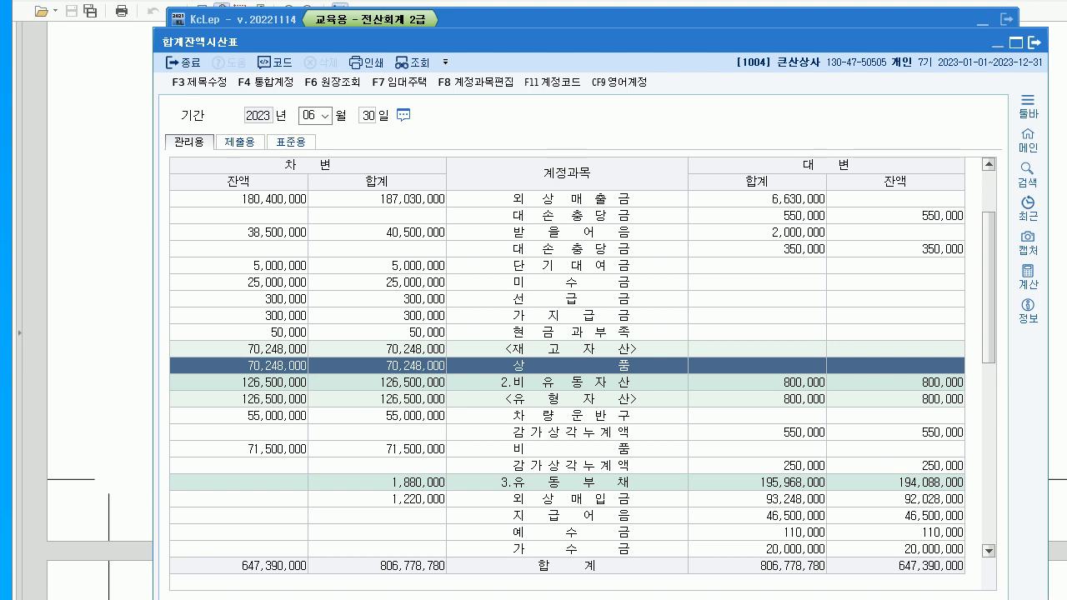
click(1035, 43)
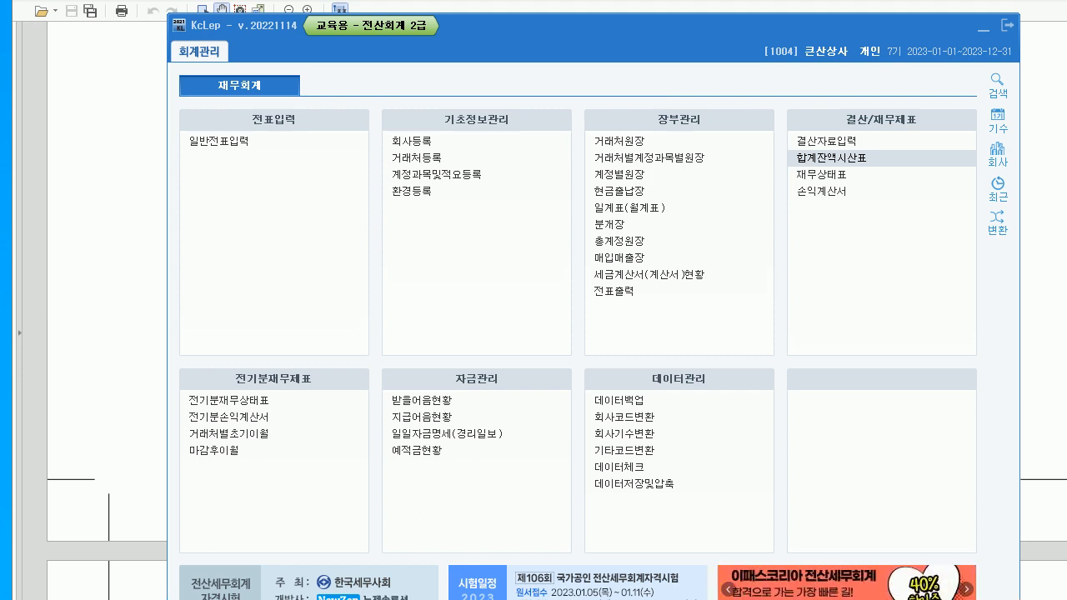
- Review question 07 in the exam PDF, then bring KcLep's 회계관리 menu forward
click(833, 158)
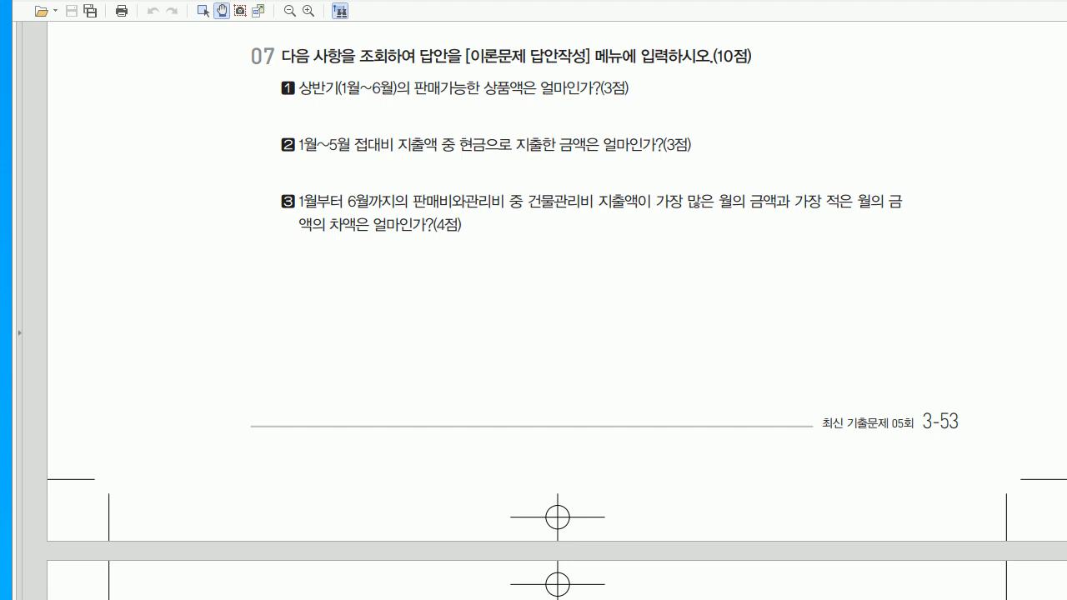
key(alt+Tab)
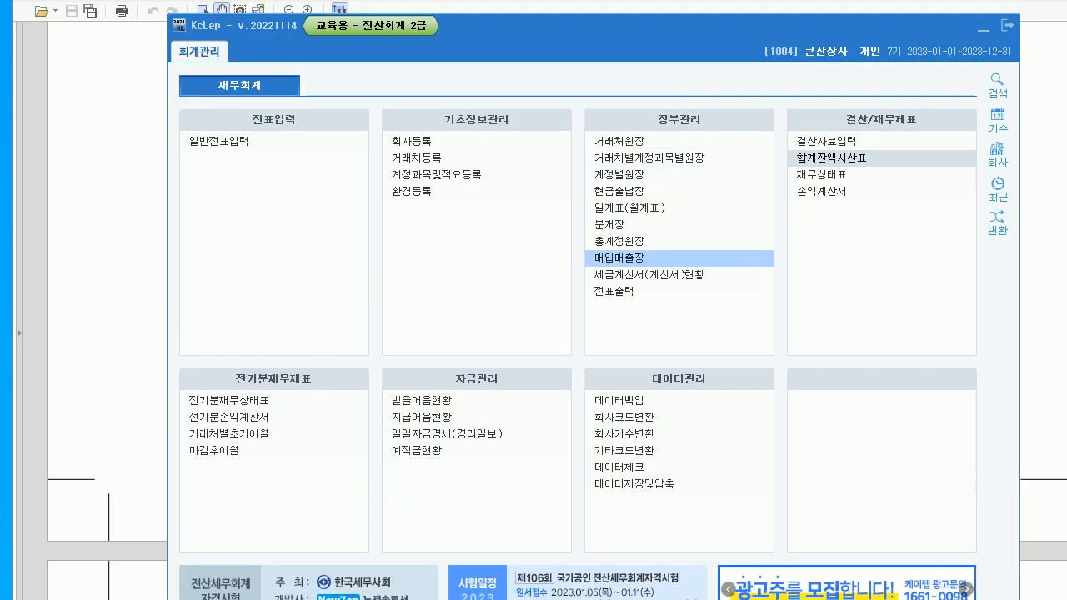
- Load the 월계표 for months 1 through 5 of 2023
click(631, 209)
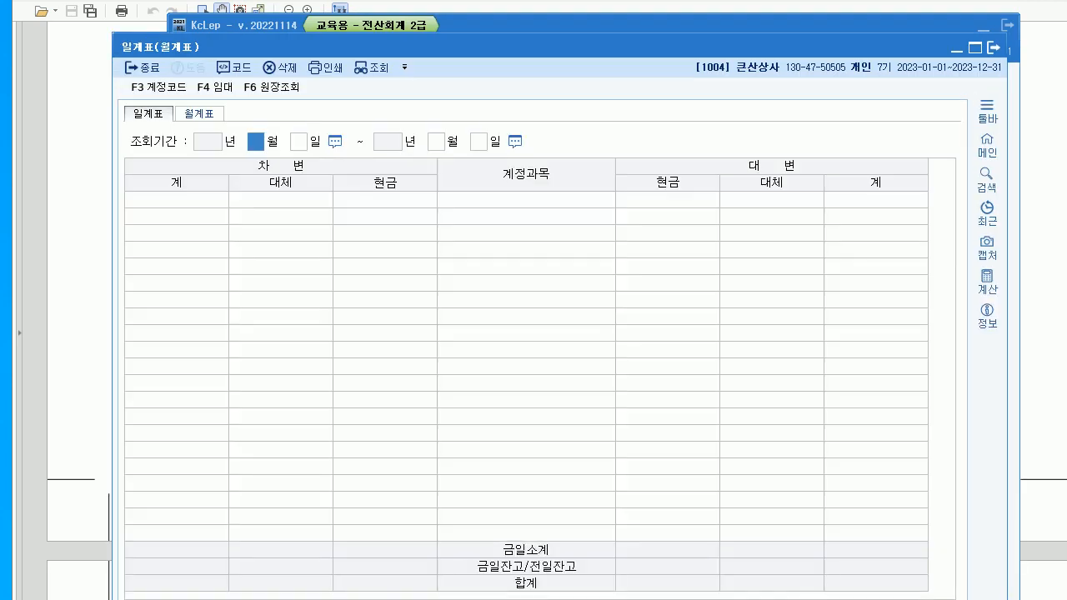
drag(534, 47, 586, 63)
click(251, 130)
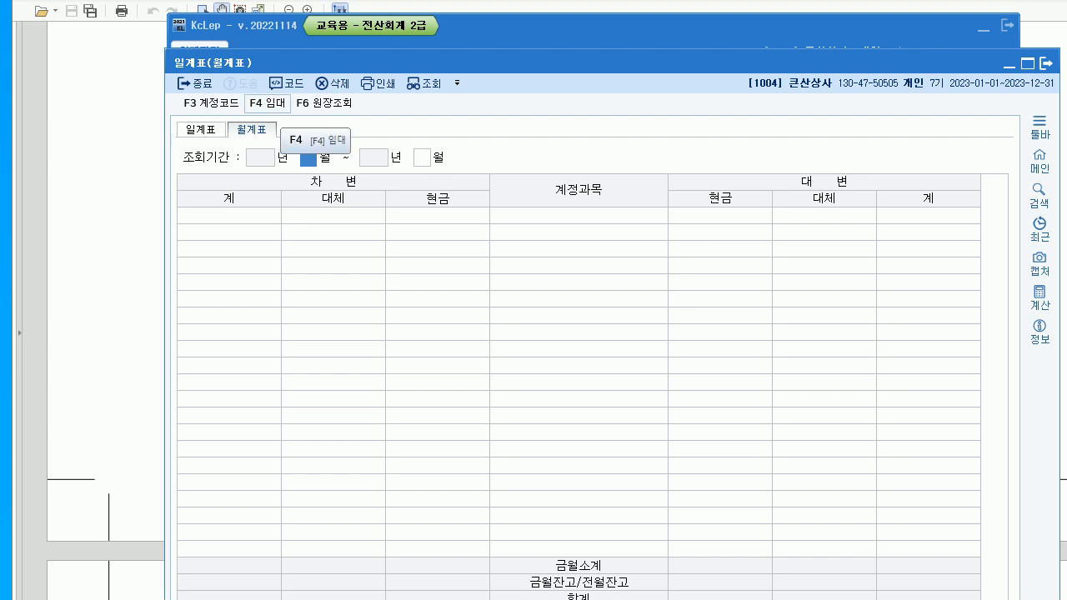
text(1)
key(Return)
text(5)
key(Return)
- Mark 접대비's 3,750,000 cash amount, clear the marks, and close the monthly summary
click(579, 398)
scroll(578, 398, down, 6)
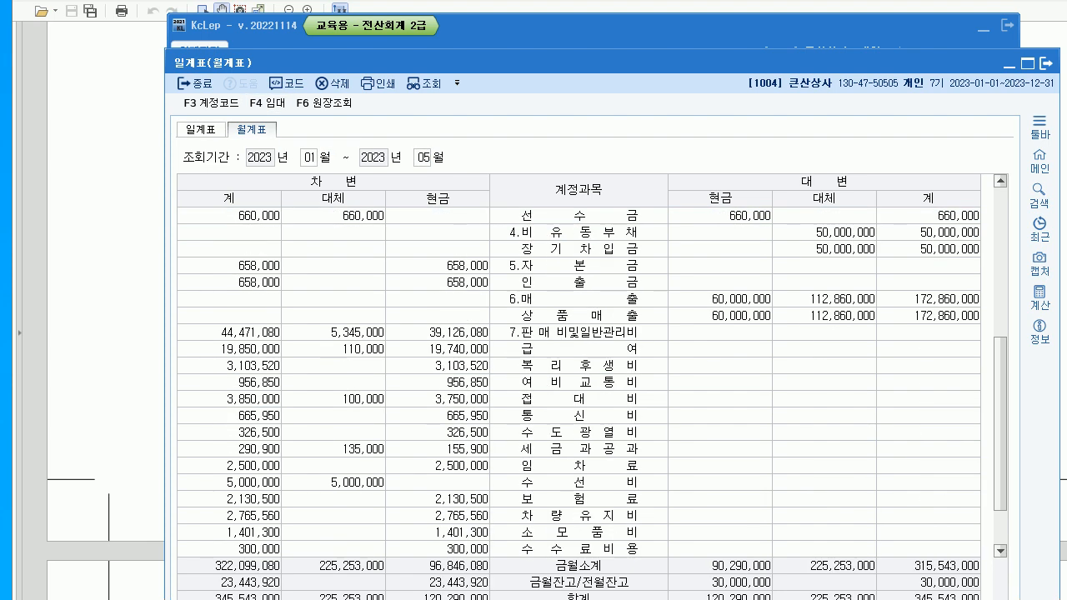
click(578, 331)
click(578, 398)
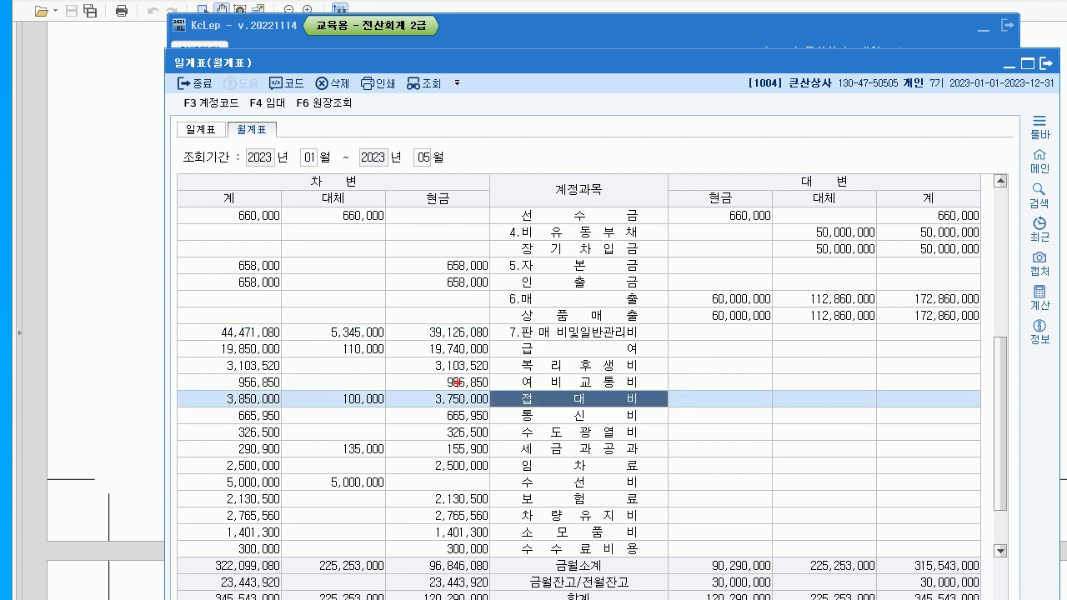
mouse_move(450, 185)
mouse_down()
mouse_move(464, 200)
mouse_move(442, 255)
mouse_move(462, 356)
mouse_up()
mouse_move(454, 360)
mouse_down()
mouse_move(464, 375)
mouse_move(476, 344)
mouse_up()
mouse_move(475, 413)
mouse_down()
mouse_move(473, 372)
mouse_move(485, 420)
mouse_up()
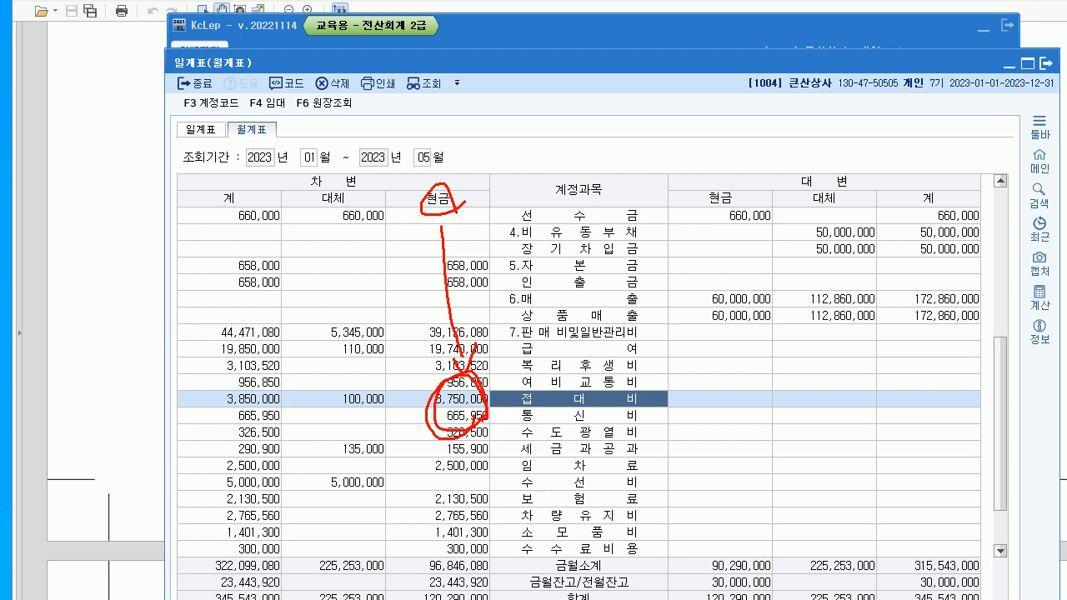
key(Escape)
click(1047, 64)
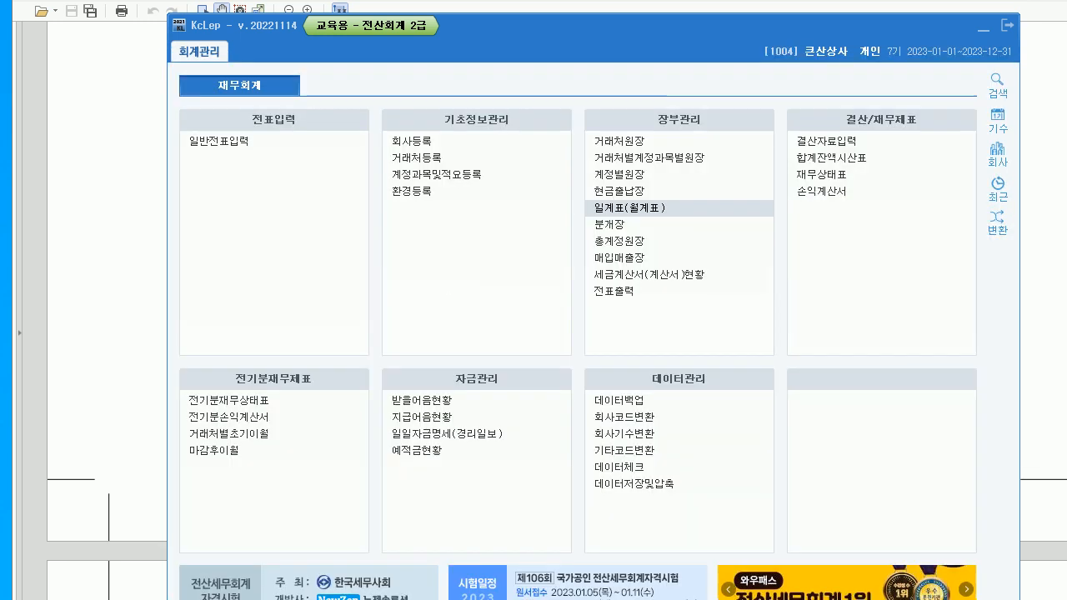
click(1046, 64)
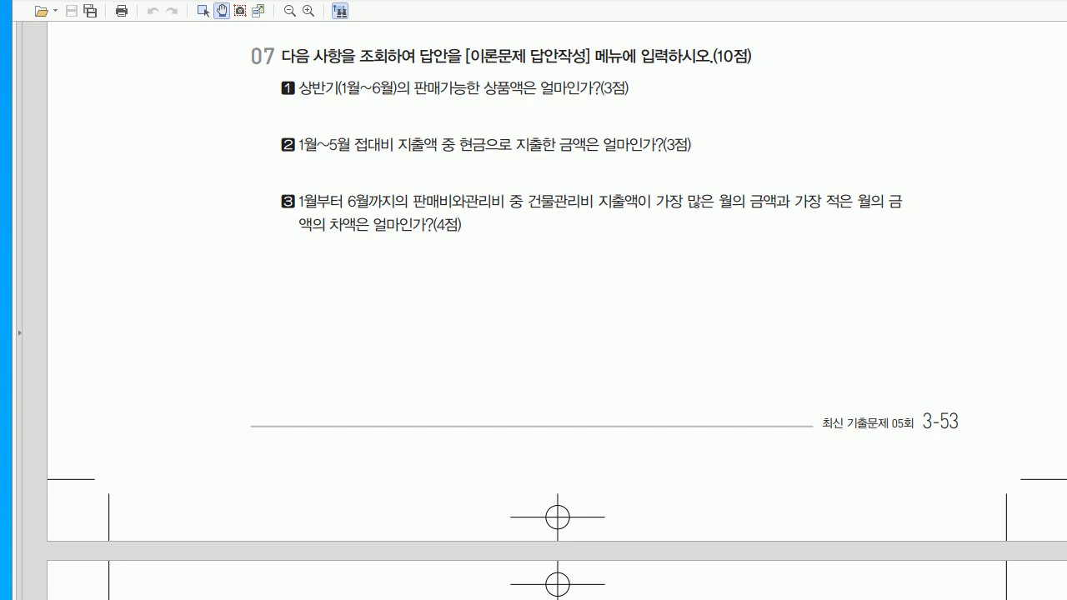
- Run the 총계정원장 for 0837 건물관리비 from January to June 30
key(alt+Tab)
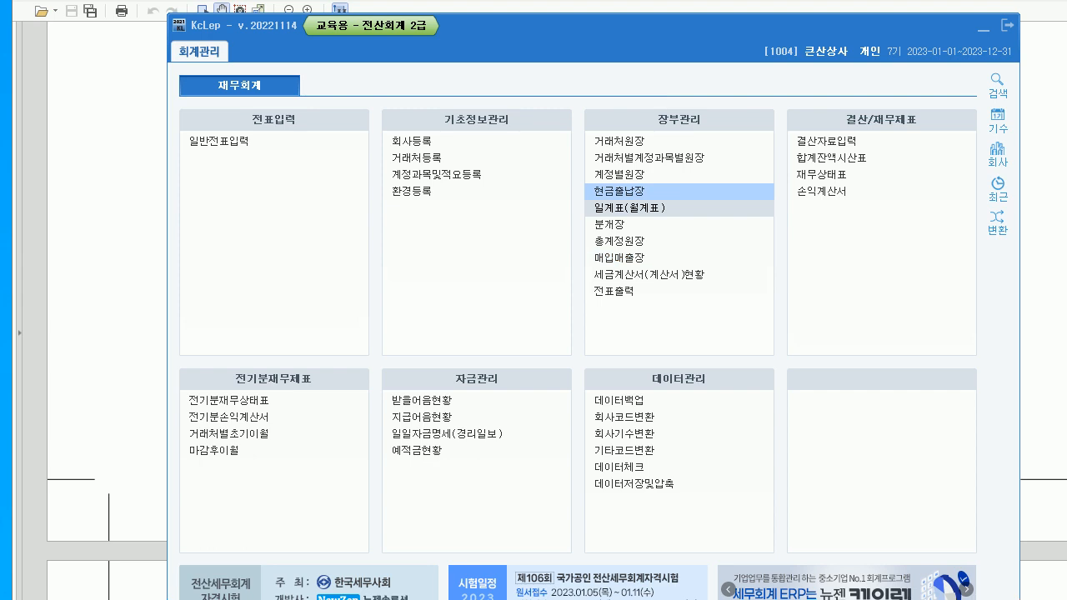
click(619, 241)
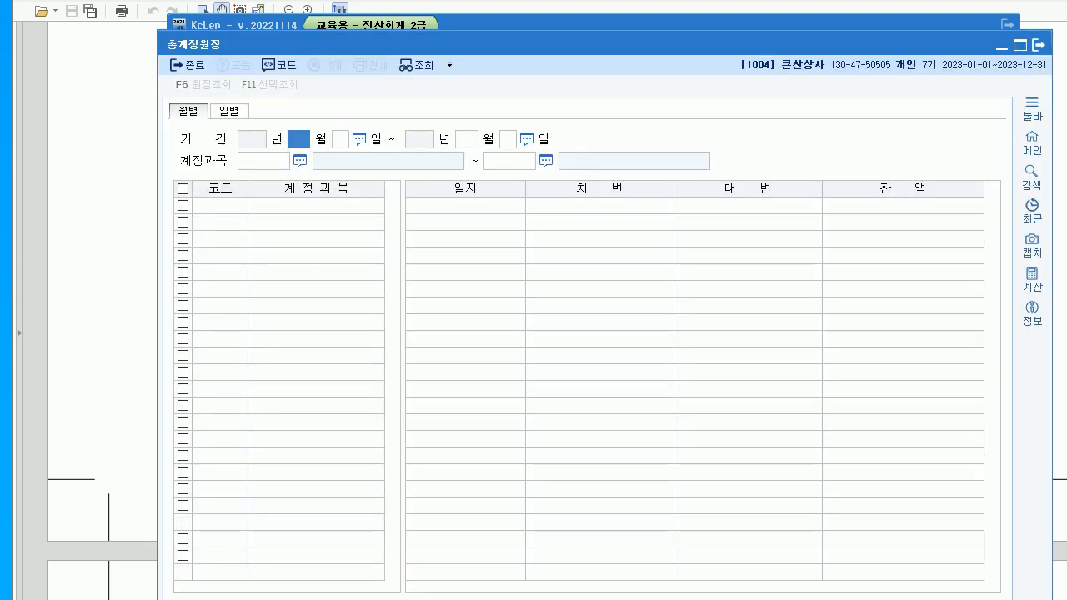
text(1)
key(Return)
key(Return)
text(6)
key(Return)
key(Return)
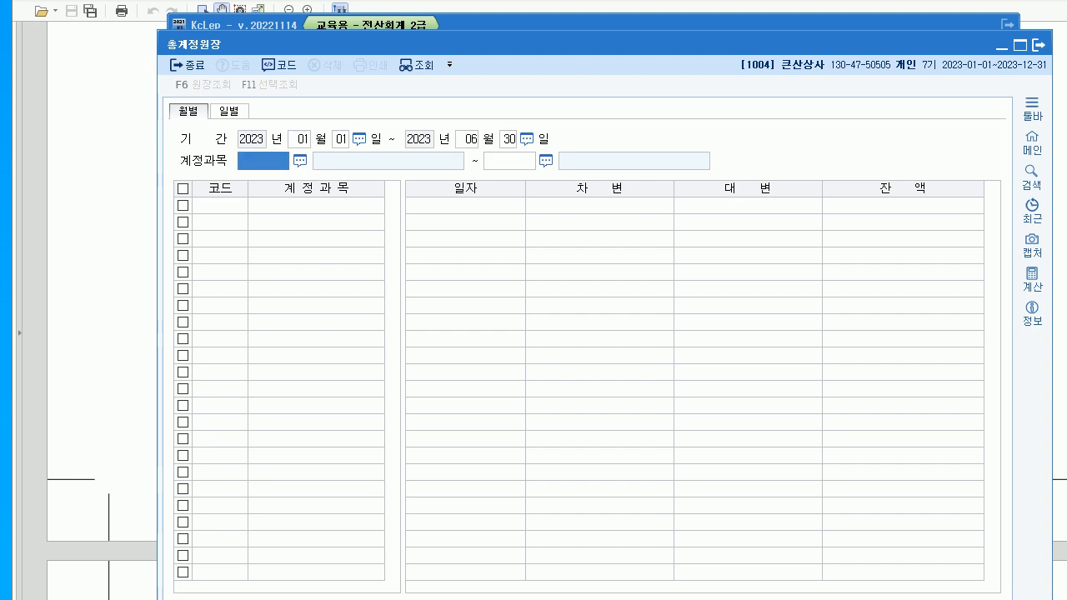
key(F2)
text(건물)
key(Down)
key(Down)
key(Down)
key(Down)
key(Down)
key(Down)
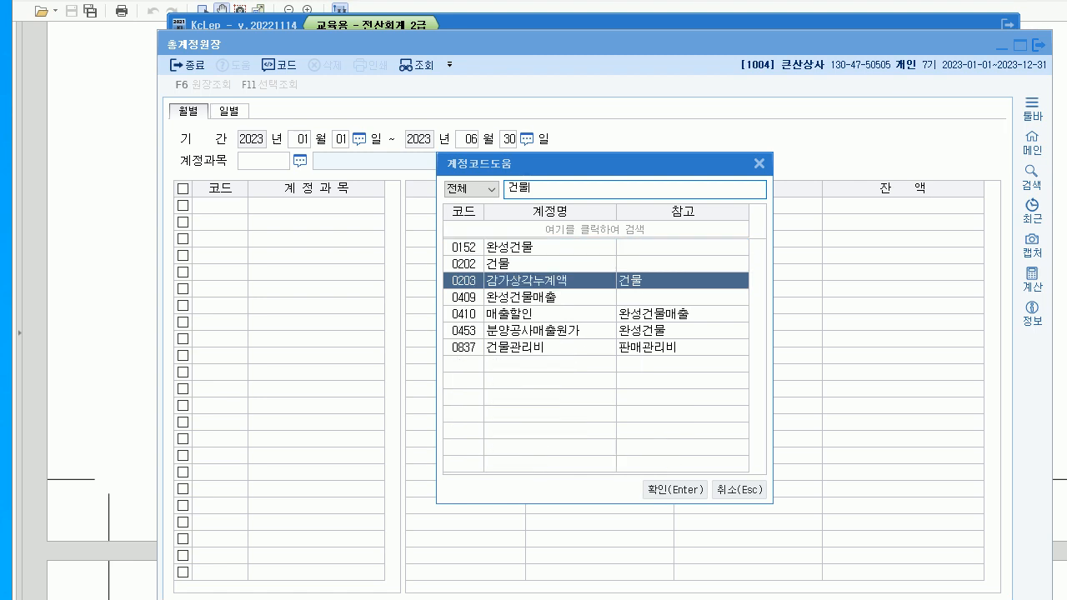
key(Return)
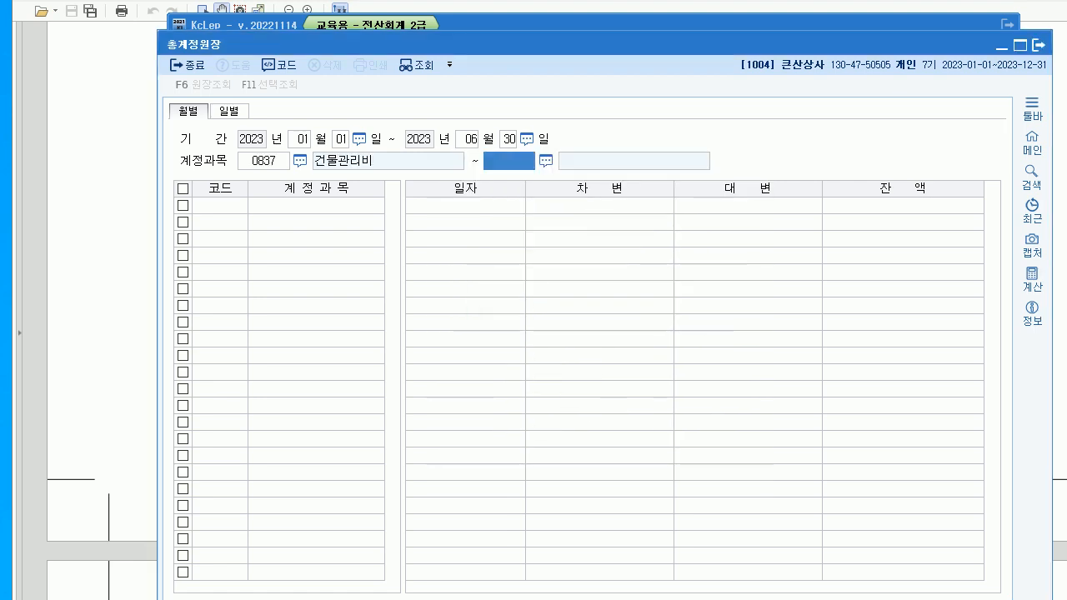
key(Return)
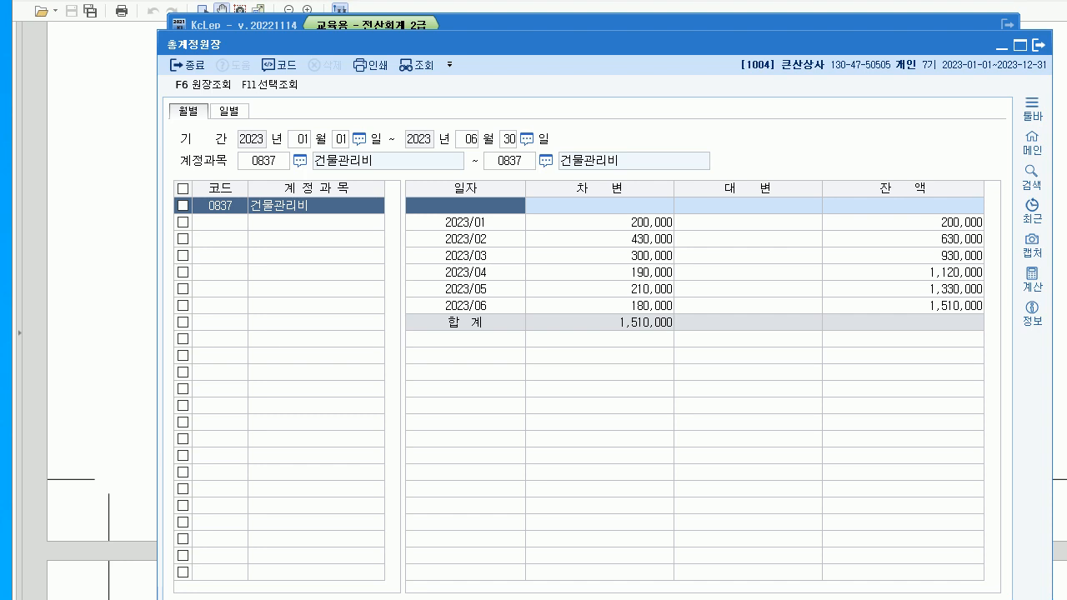
- Compare February's 430,000 with June's 180,000 in the 건물관리비 ledger
click(617, 239)
click(617, 306)
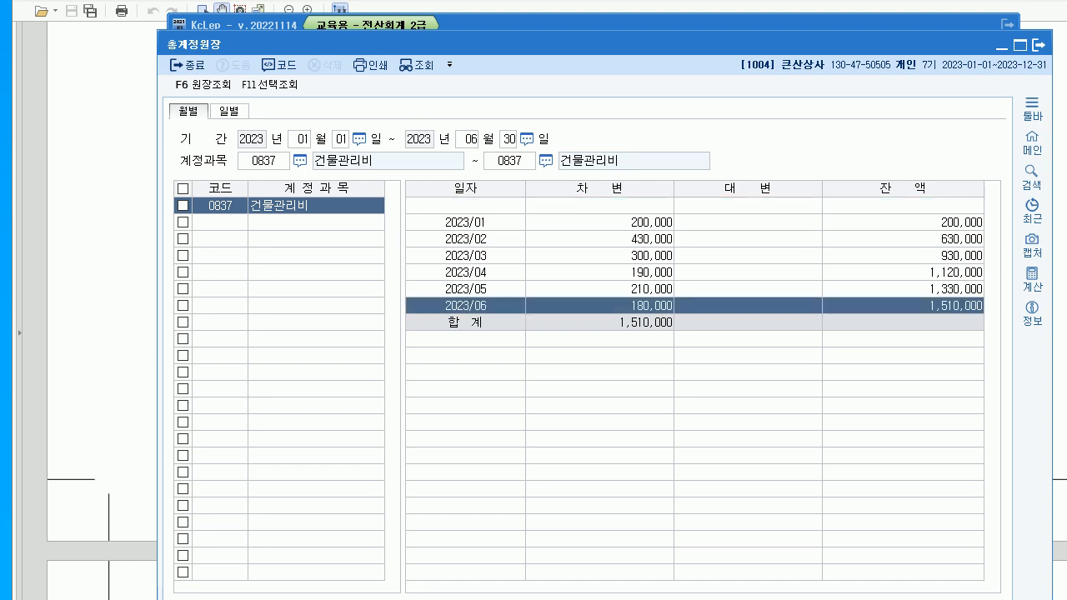
click(617, 240)
click(617, 306)
click(617, 239)
click(617, 306)
click(617, 239)
click(617, 306)
click(617, 239)
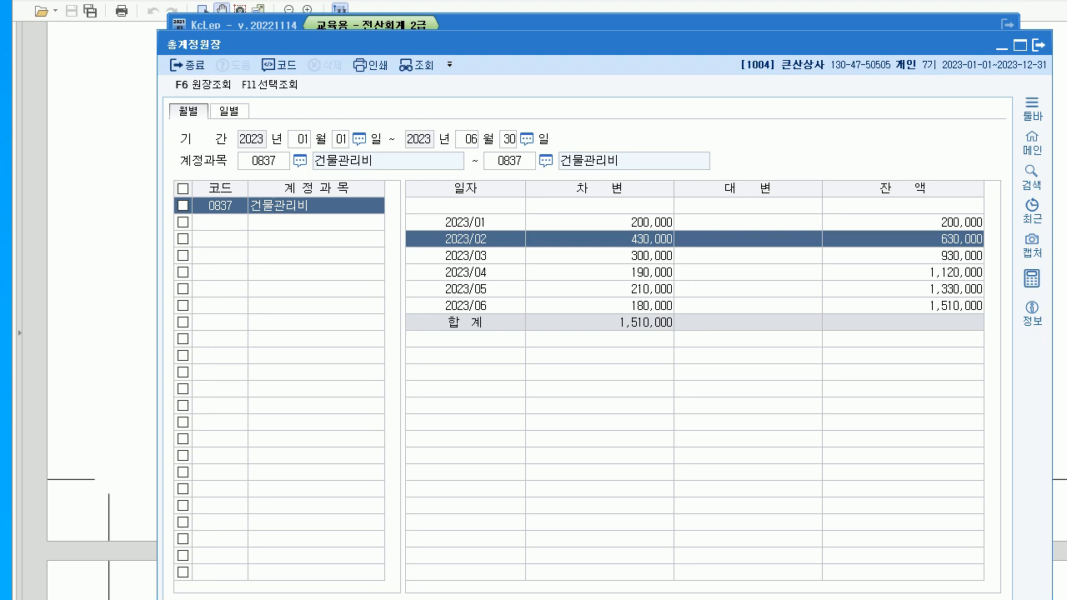
- Bring up the calculator beside the general ledger
click(1032, 279)
drag(584, 128, 337, 236)
click(634, 240)
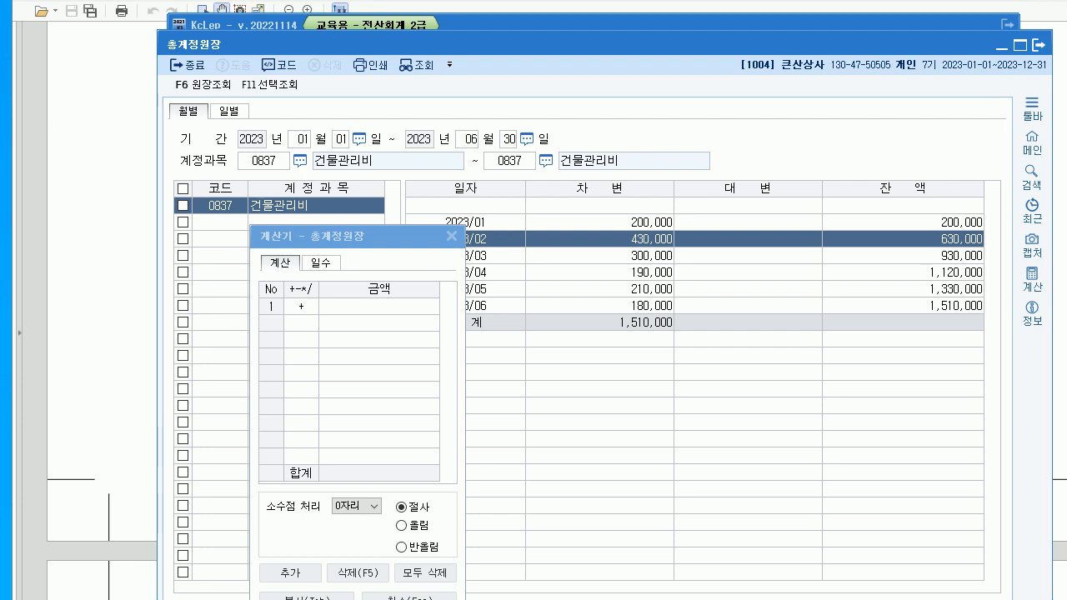
- Subtract 180,000 from 430,000 to get 250,000, then close the calculator and ledger
click(402, 306)
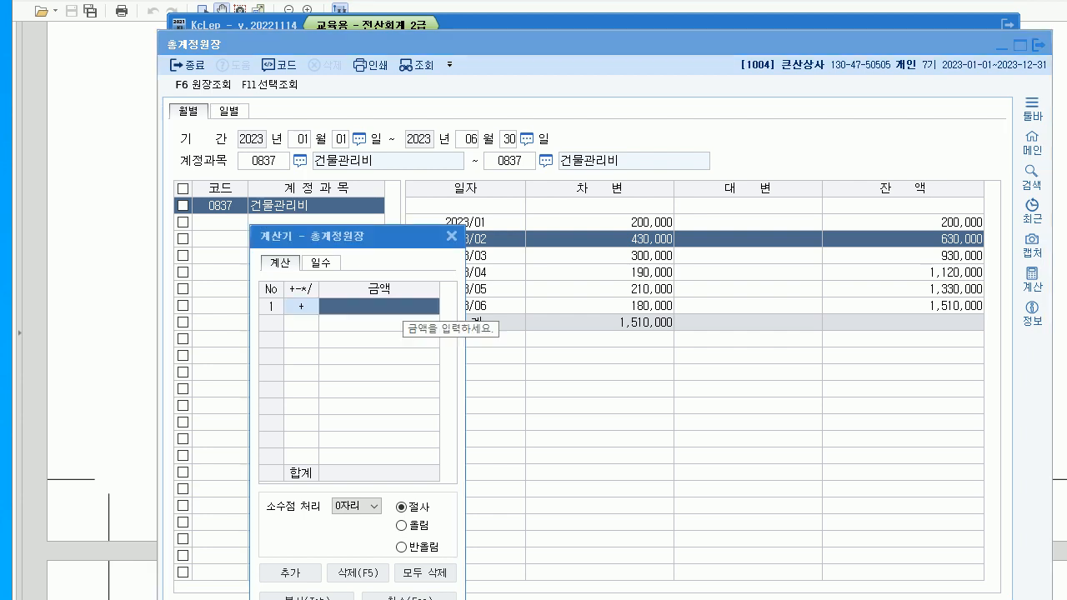
text(430,000)
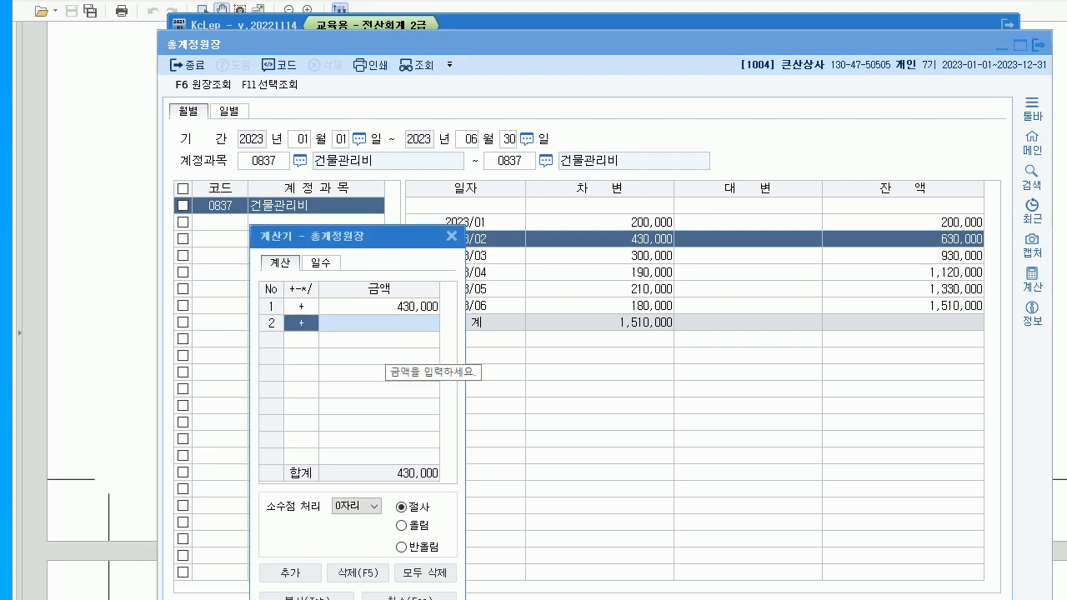
text(-)
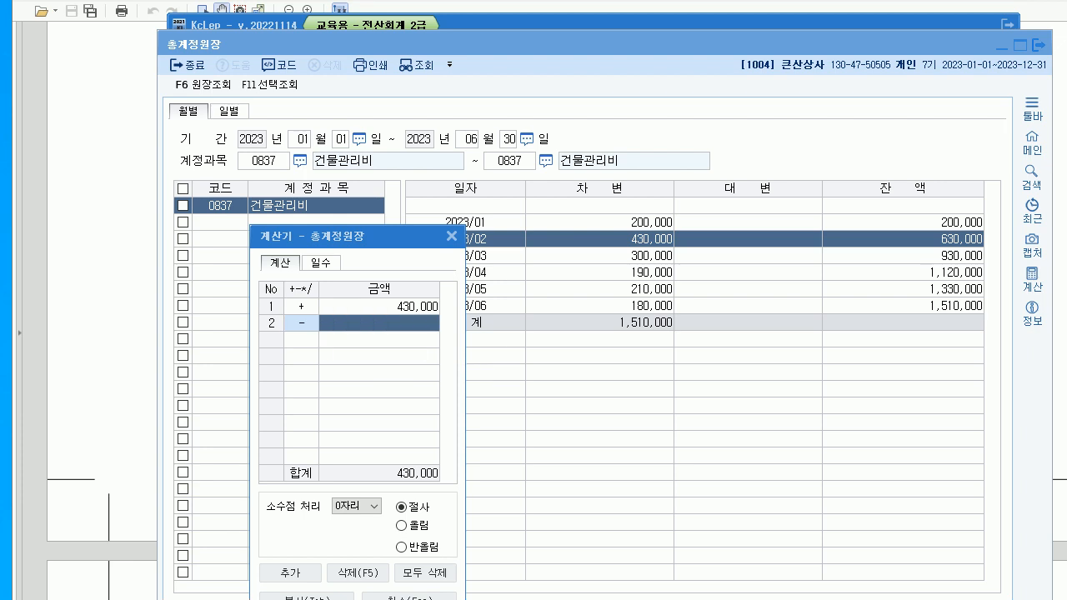
click(642, 306)
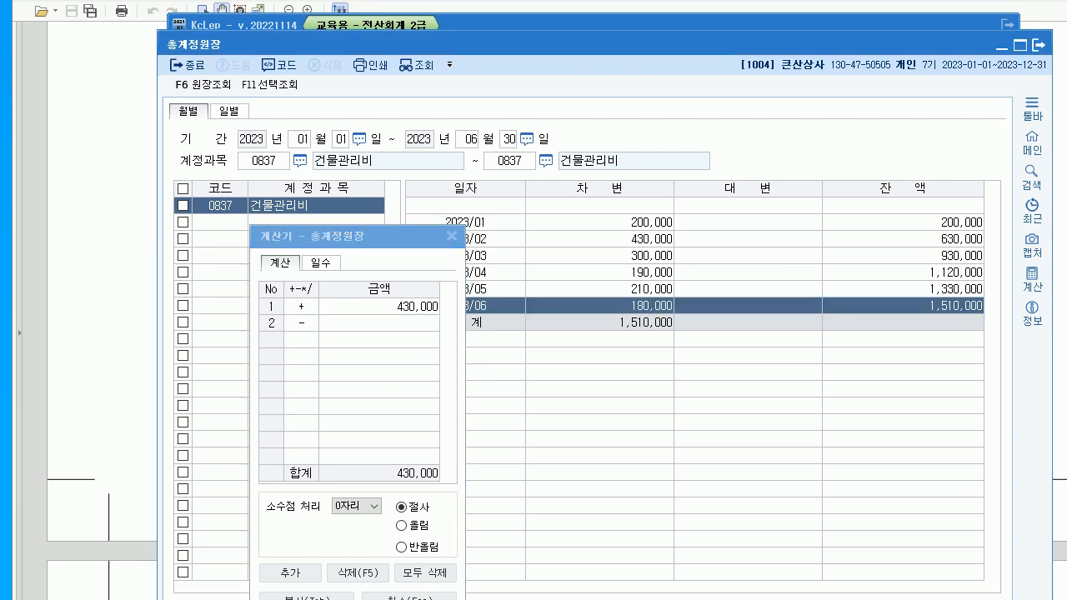
click(381, 323)
key(space)
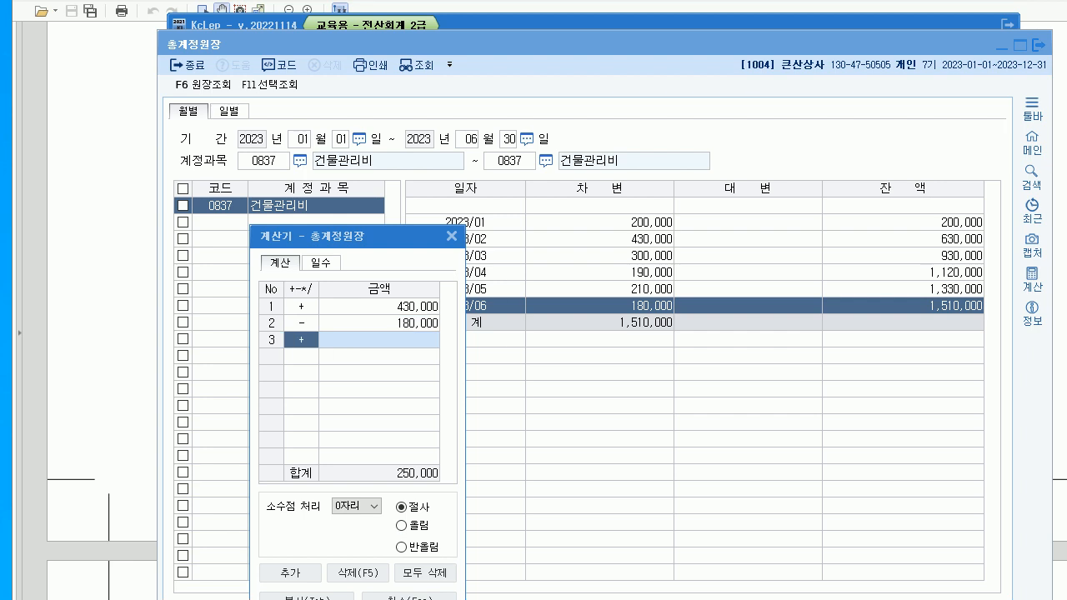
click(452, 236)
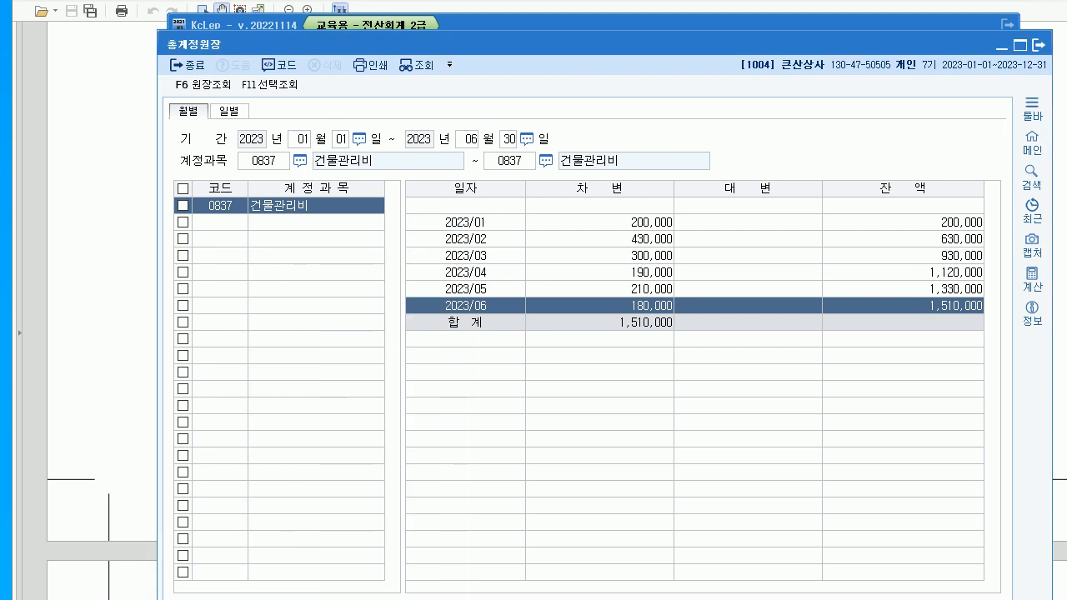
click(1038, 45)
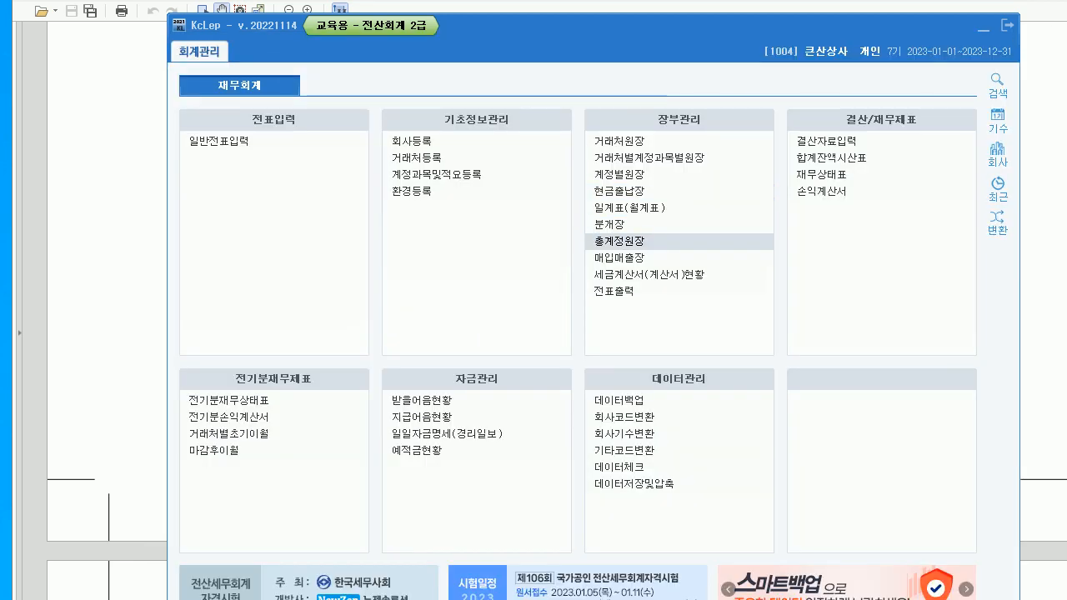